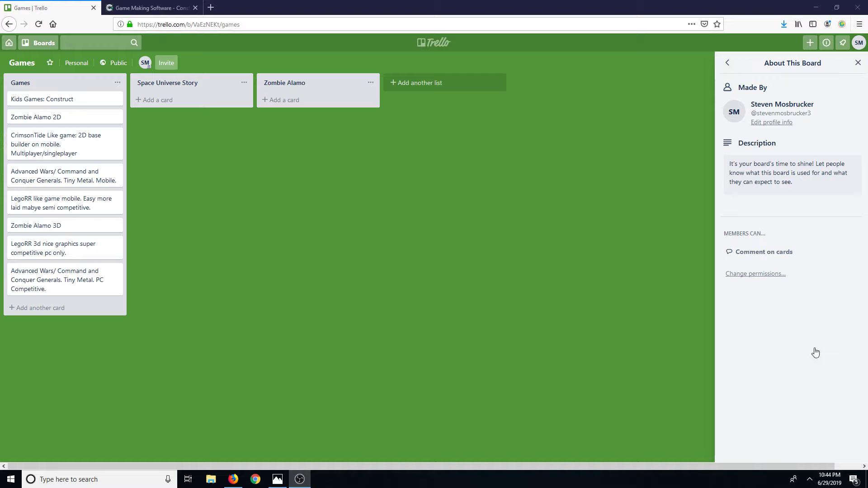
# Add a list titled 'Construct 3 Ava' Game' next to Zombie Alamo on the Games board
pyautogui.click(403, 86)
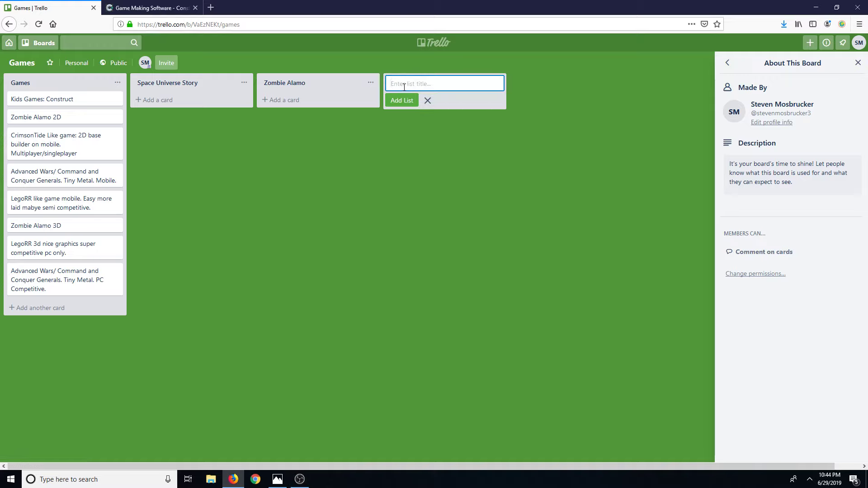
pyautogui.write("Construct 3 Avas' Game")
pyautogui.press('Escape')
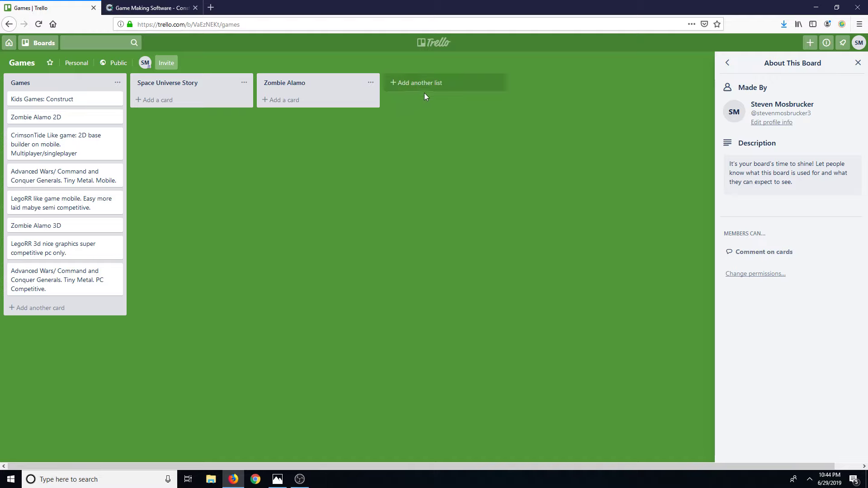
pyautogui.click(424, 91)
pyautogui.click(404, 101)
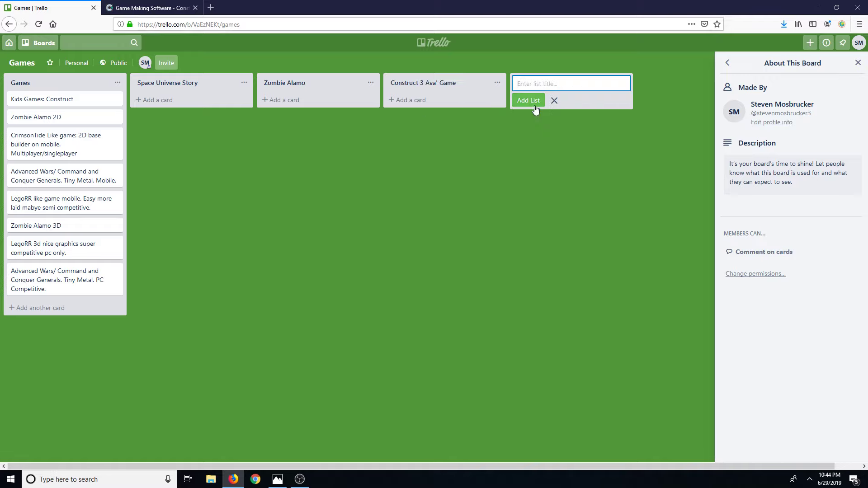
pyautogui.click(559, 101)
# Start a new card in the Construct 3 Ava' Game list
pyautogui.click(409, 100)
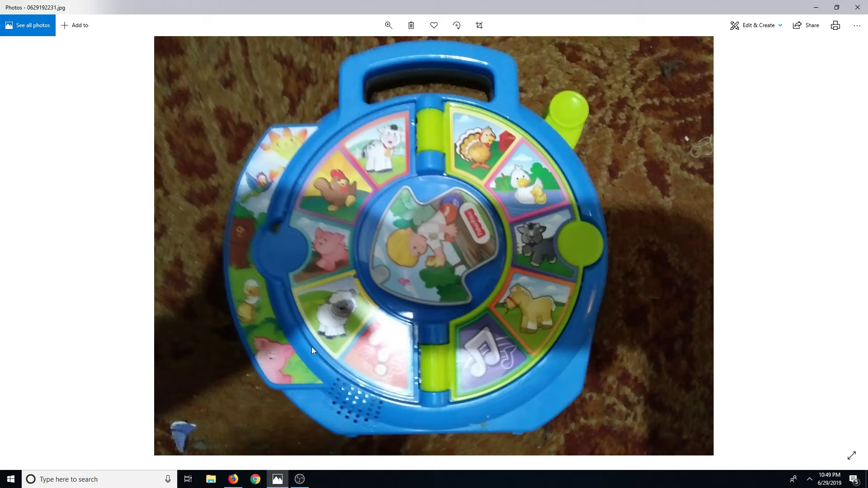
# Add cards '10 Spin Options' and 'Random spinnner in middle' to the Construct 3 list
pyautogui.click(816, 7)
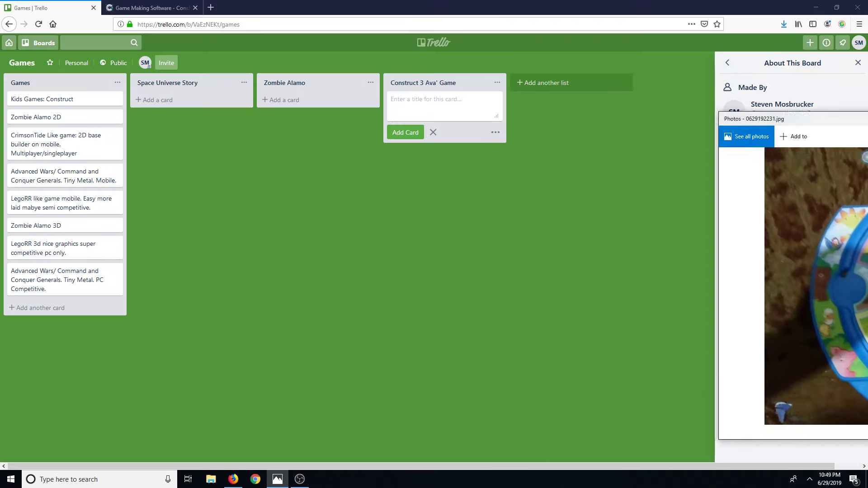
pyautogui.click(456, 95)
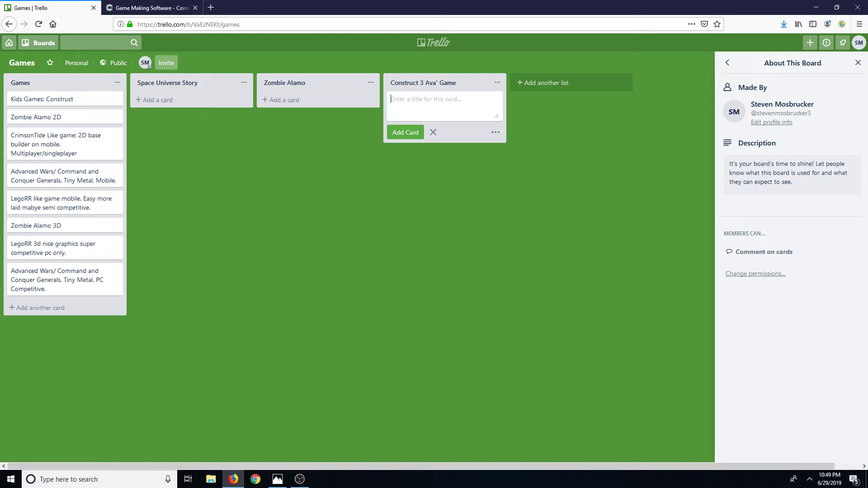
pyautogui.write('10 C')
pyautogui.press('BackSpace')
pyautogui.write('Spac')
pyautogui.press('BackSpace')
pyautogui.press('BackSpace')
pyautogui.press('BackSpace')
pyautogui.write('(Spin Options')
pyautogui.click(413, 133)
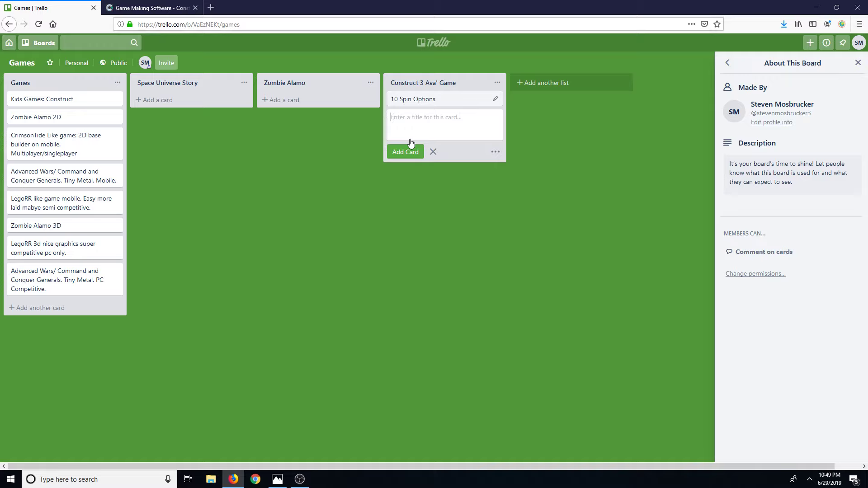
pyautogui.write('Random spinnner in middle')
pyautogui.click(407, 152)
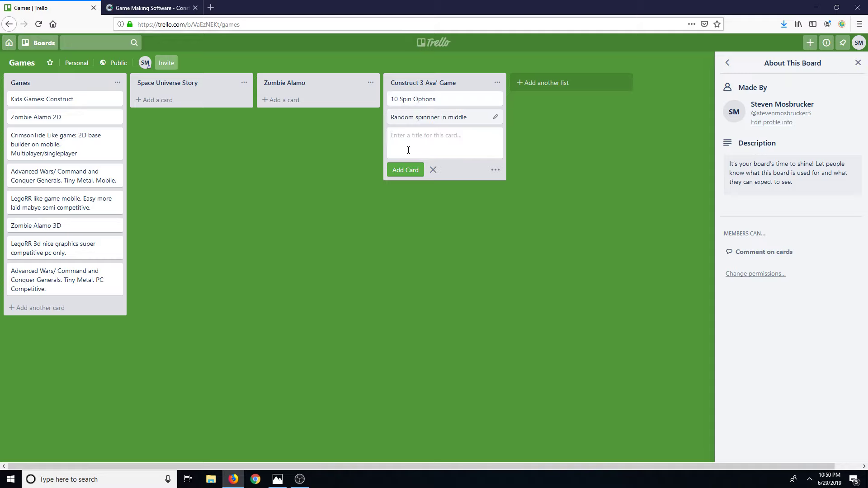
# Add cards for longer spinner holds, manually clicking tiles to play them, and animal audio
pyautogui.write('Longer fineger held on spinner longer the ')
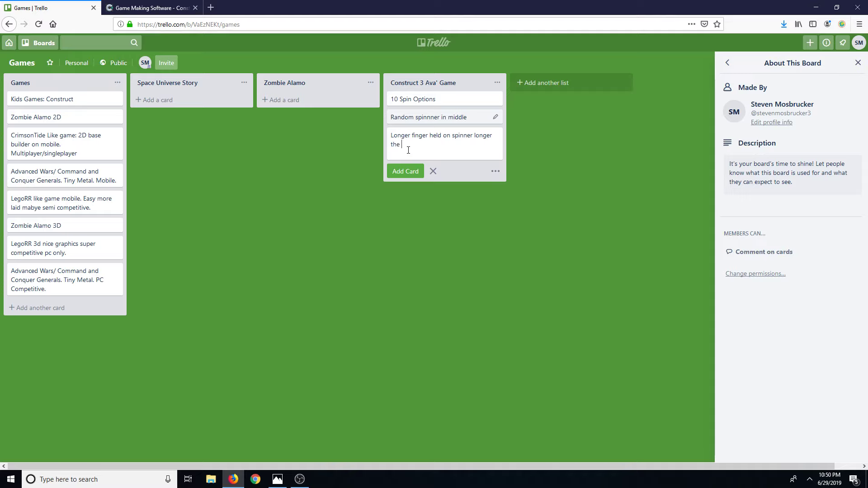
pyautogui.write('spin')
pyautogui.press('Return')
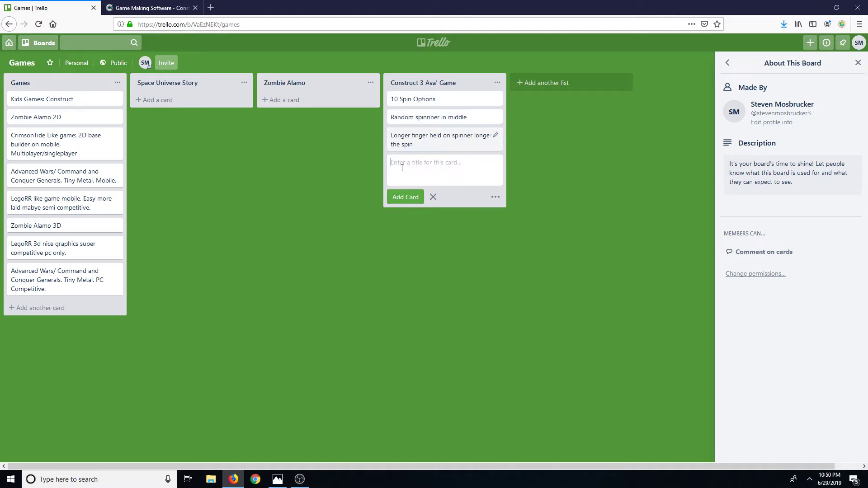
pyautogui.write('can manually click on tiles to play that tile.')
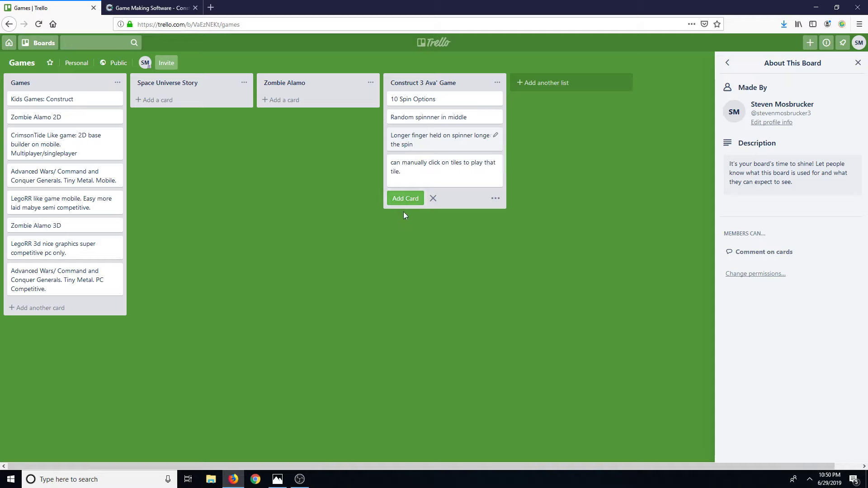
pyautogui.click(407, 199)
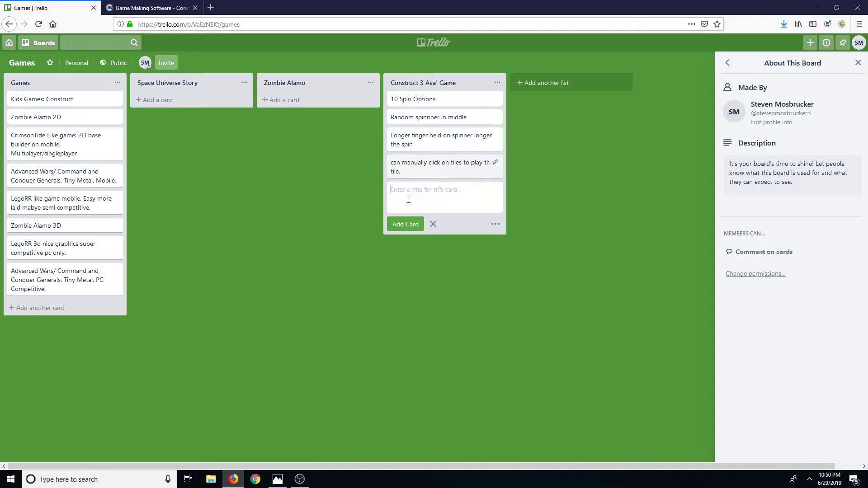
pyautogui.write('audio jake saying animal than real animal noise.')
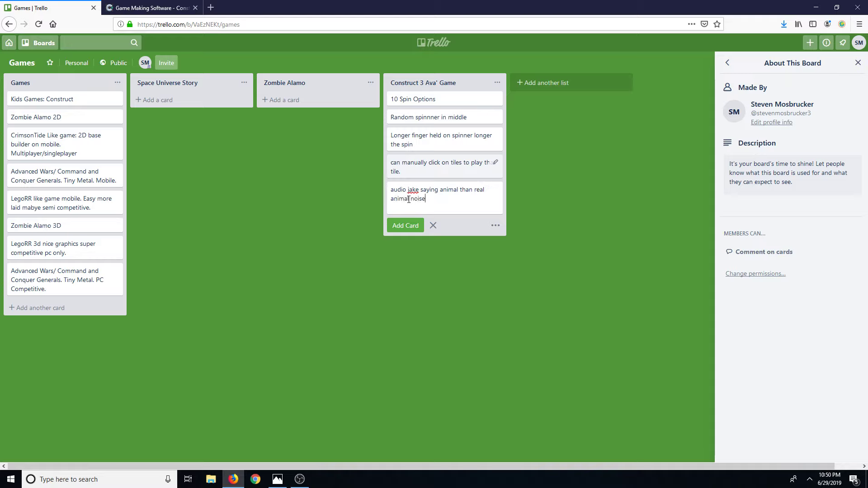
pyautogui.click(403, 223)
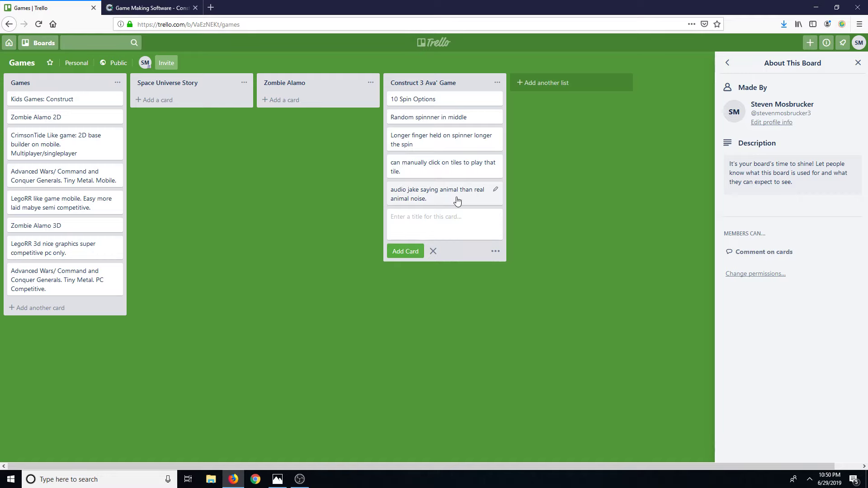
# Reword the audio card to 'animal name followed by real animal noise'
pyautogui.click(496, 189)
pyautogui.click(453, 190)
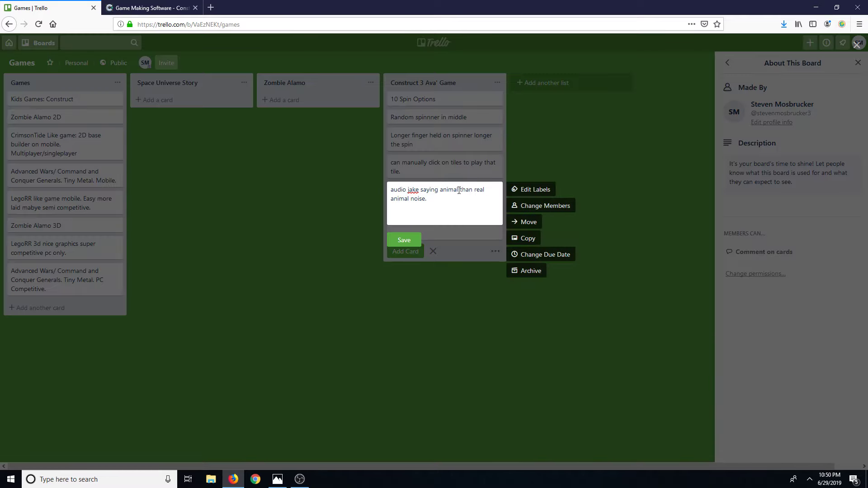
pyautogui.write('name')
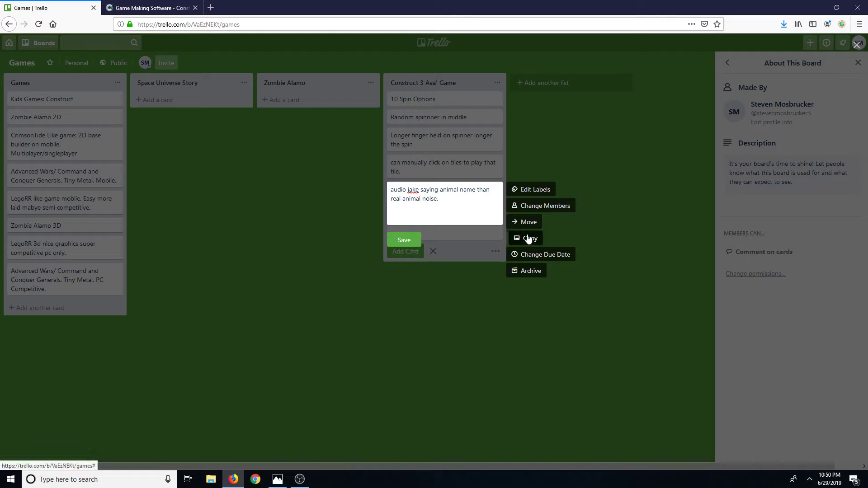
pyautogui.press('Delete')
pyautogui.press('Delete')
pyautogui.press('Delete')
pyautogui.press('Delete')
pyautogui.press('Delete')
pyautogui.write('followed by')
pyautogui.click(398, 241)
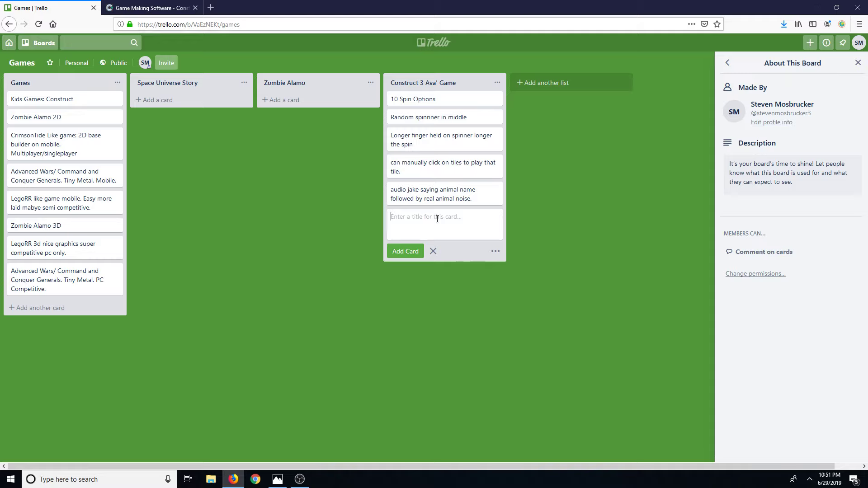
# Draft a new card titled 'Possible second or more pages of animals.'
pyautogui.write('Possible second')
pyautogui.doubleClick(437, 219)
pyautogui.click(438, 219)
pyautogui.write('or more pages of animals')
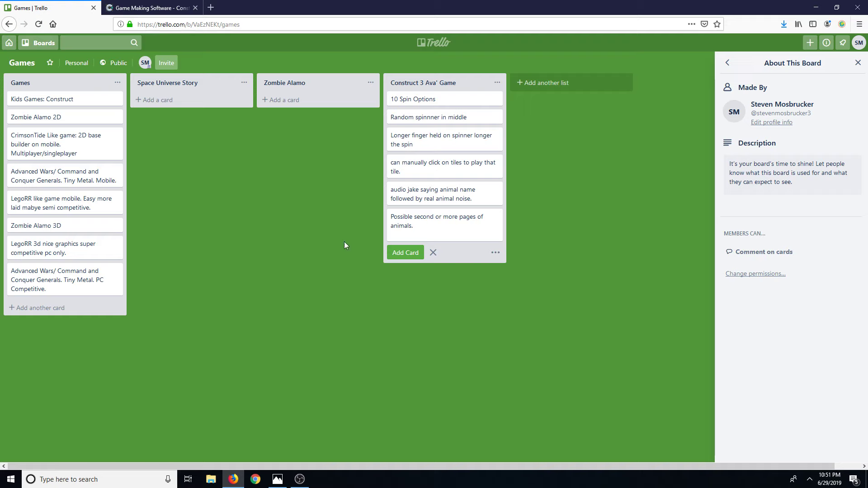
pyautogui.write('.')
# Save the extra-pages card and launch the Construct 3 editor from construct.net
pyautogui.click(392, 253)
pyautogui.click(154, 8)
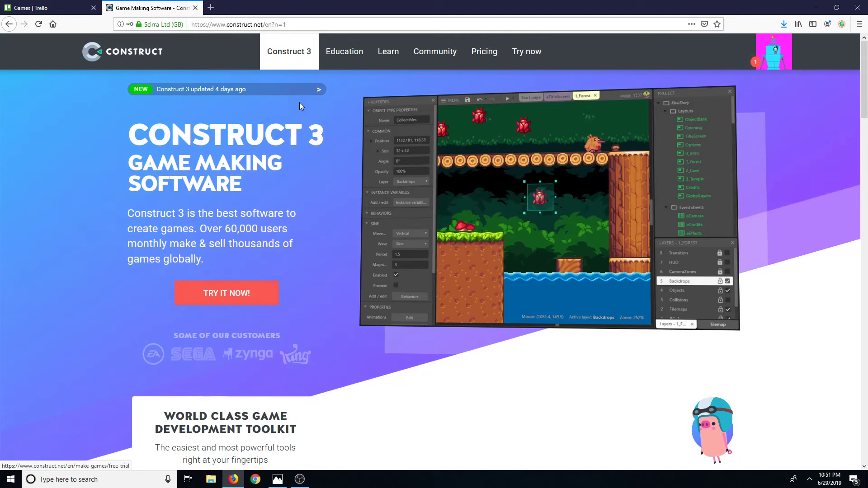
pyautogui.click(287, 53)
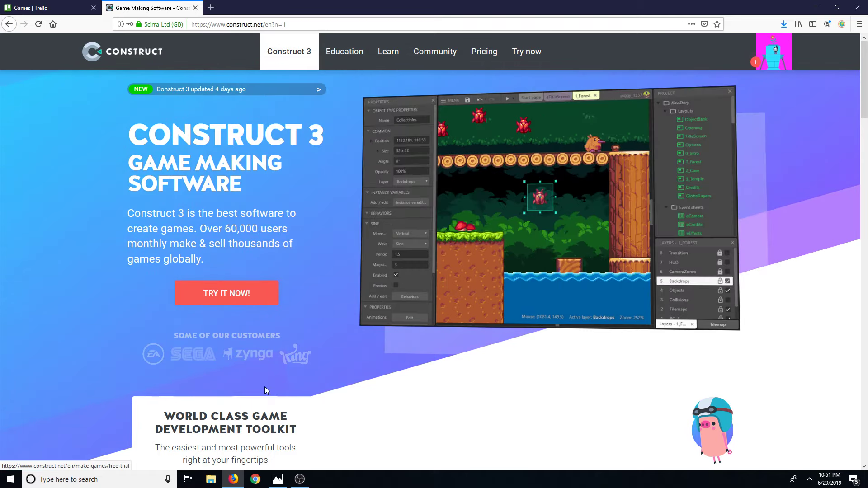
pyautogui.click(225, 292)
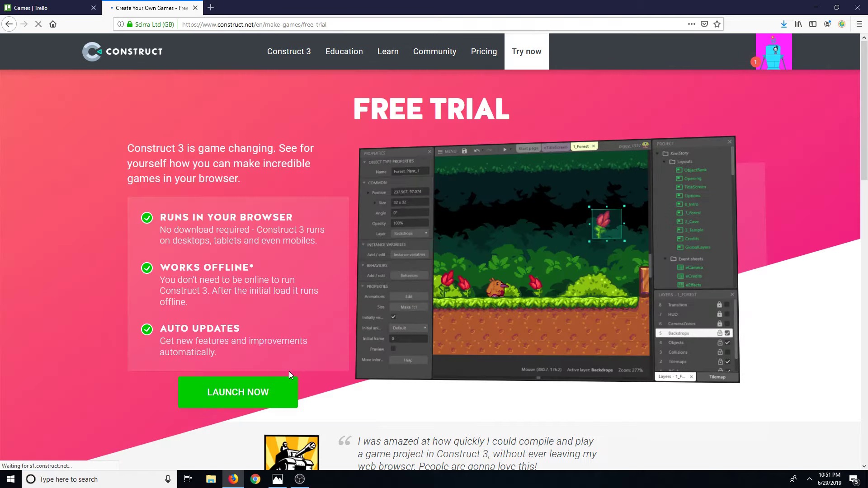
pyautogui.click(231, 386)
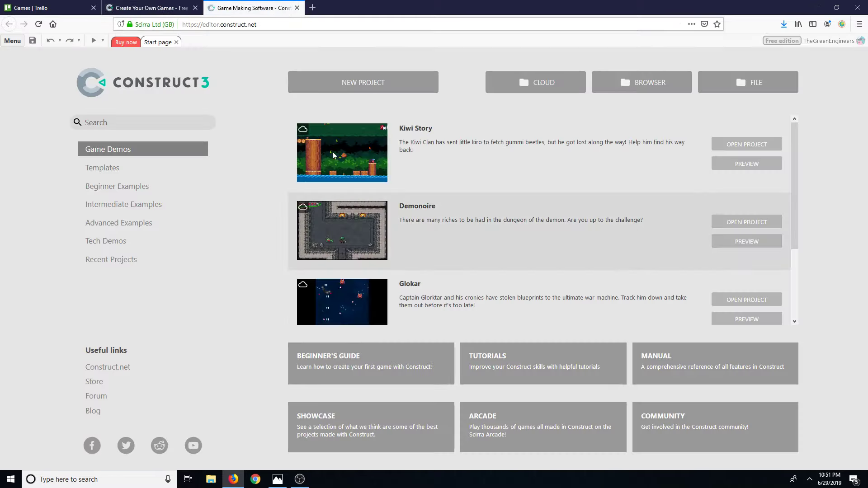
# Set up a new project 'Ava's Game V1 6_29_19' with the 720p landscape preset
pyautogui.click(407, 90)
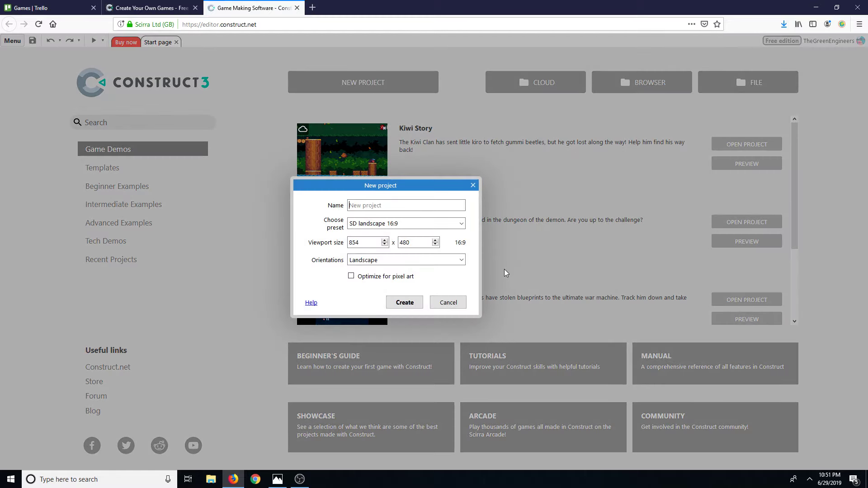
pyautogui.write("Ava's Game  V1 6_29_19")
pyautogui.click(462, 224)
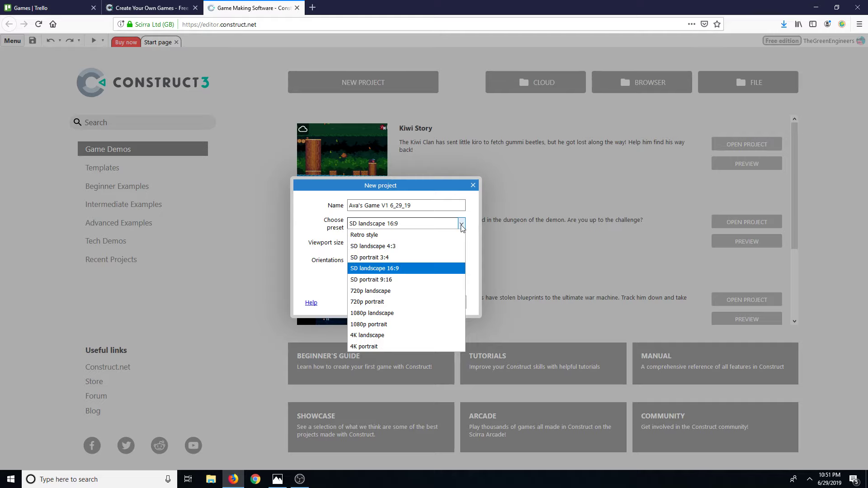
pyautogui.click(405, 291)
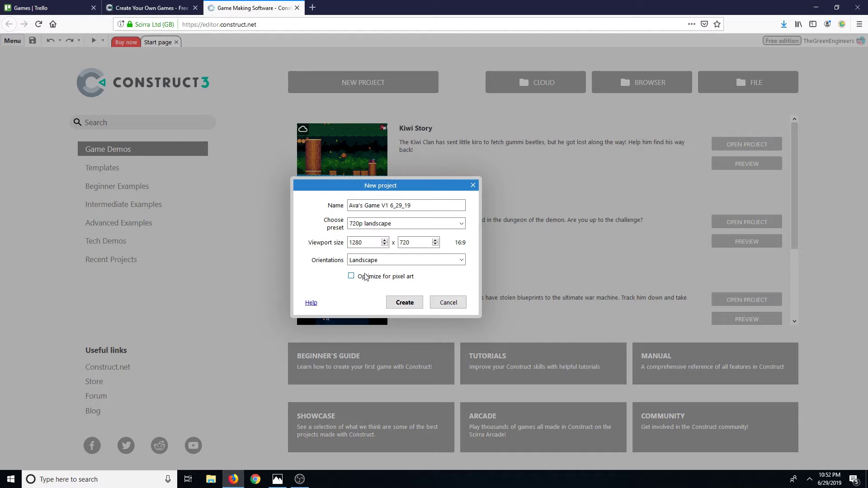
pyautogui.click(402, 308)
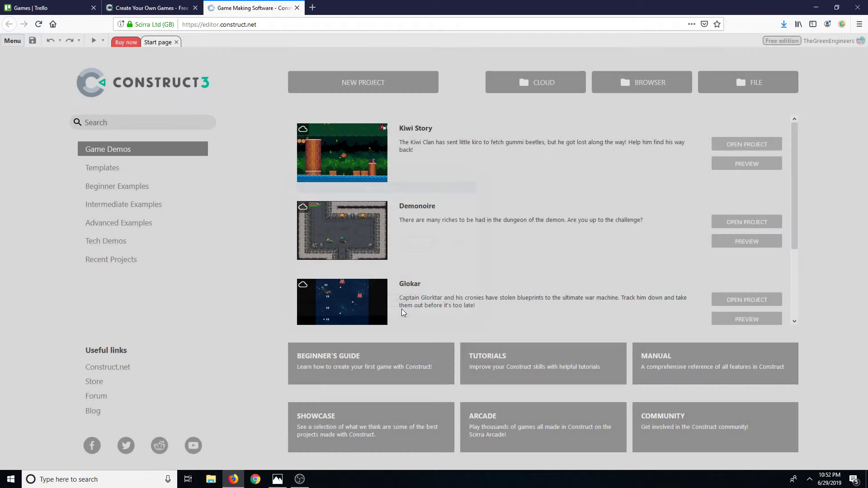
pyautogui.scroll(-2, 445, 299)
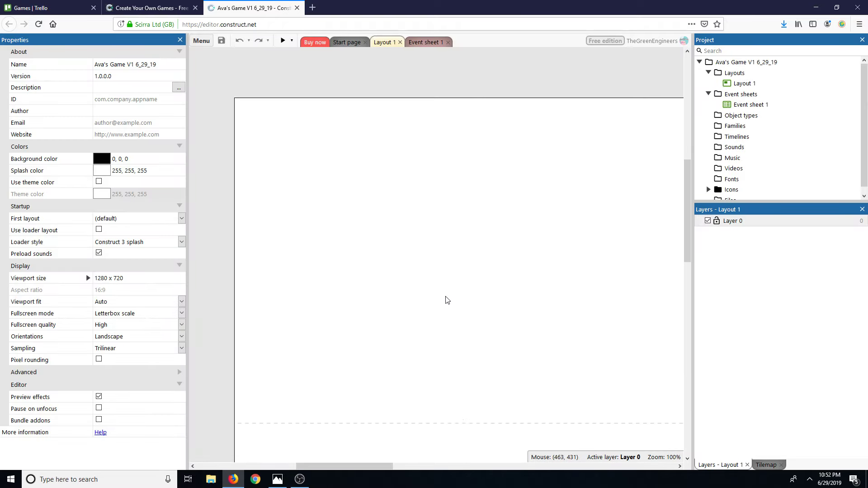
pyautogui.moveTo(383, 462); pyautogui.dragTo(408, 343)
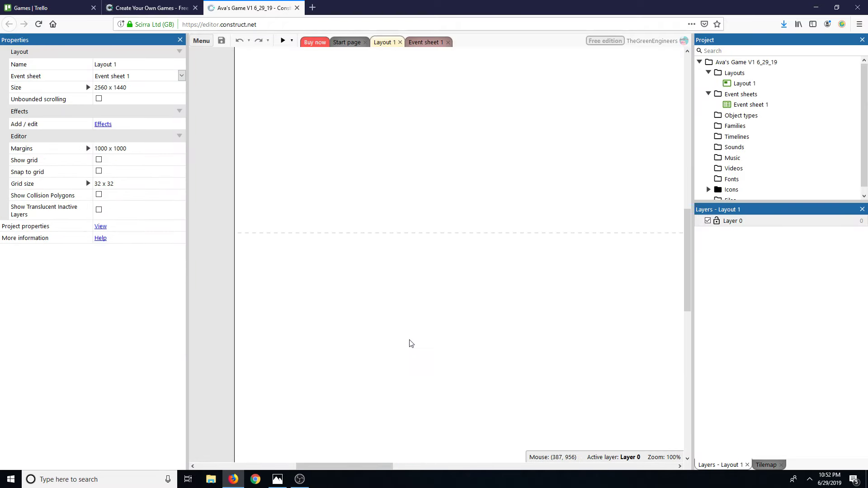
pyautogui.scroll(4, 409, 343)
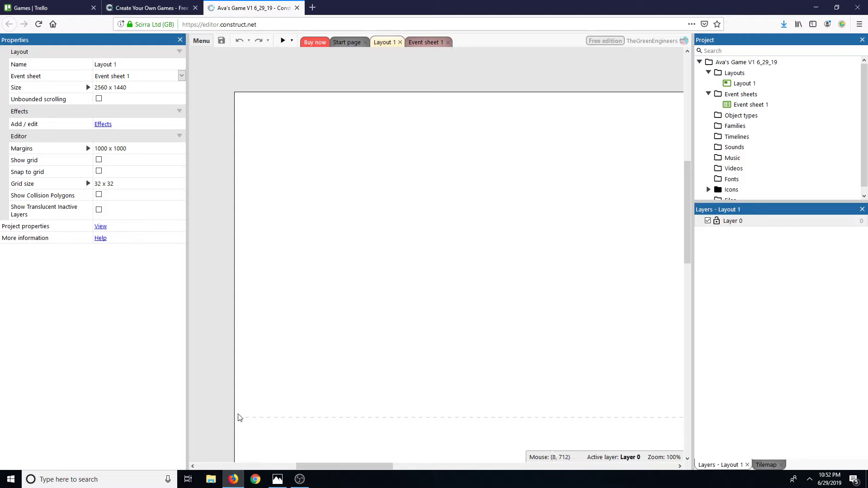
pyautogui.moveTo(326, 466); pyautogui.dragTo(410, 474)
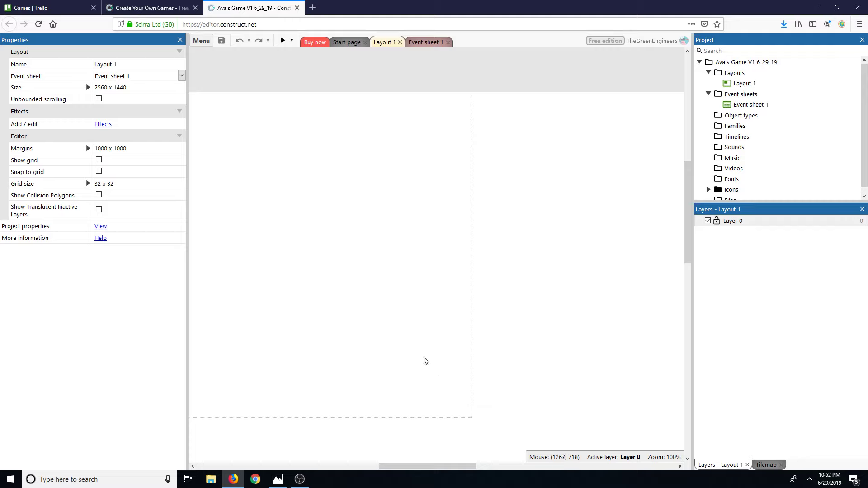
pyautogui.moveTo(422, 472); pyautogui.dragTo(302, 468)
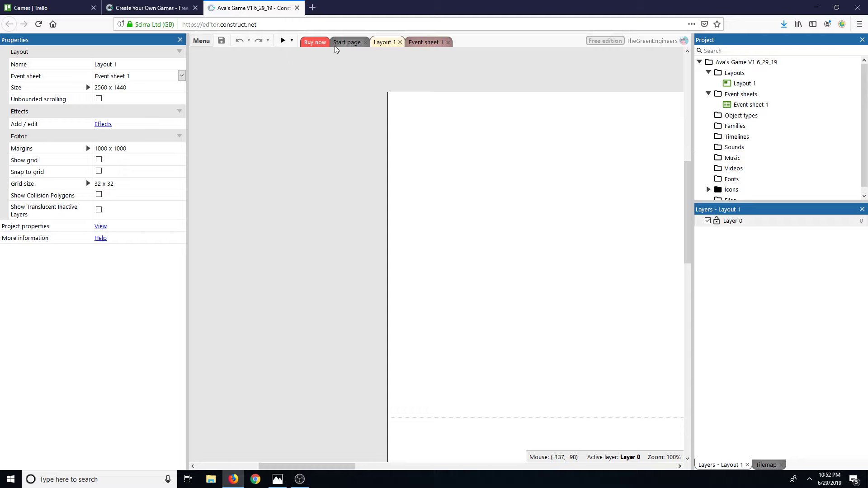
pyautogui.scroll(-1, 759, 176)
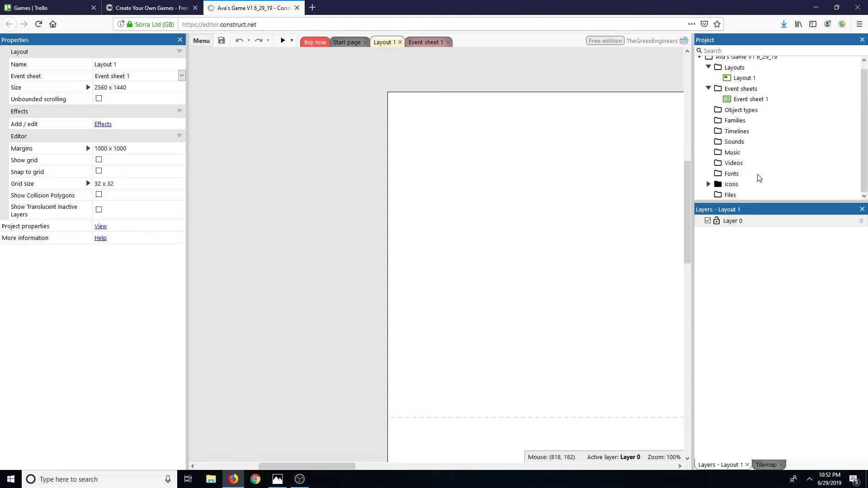
pyautogui.scroll(1, 759, 178)
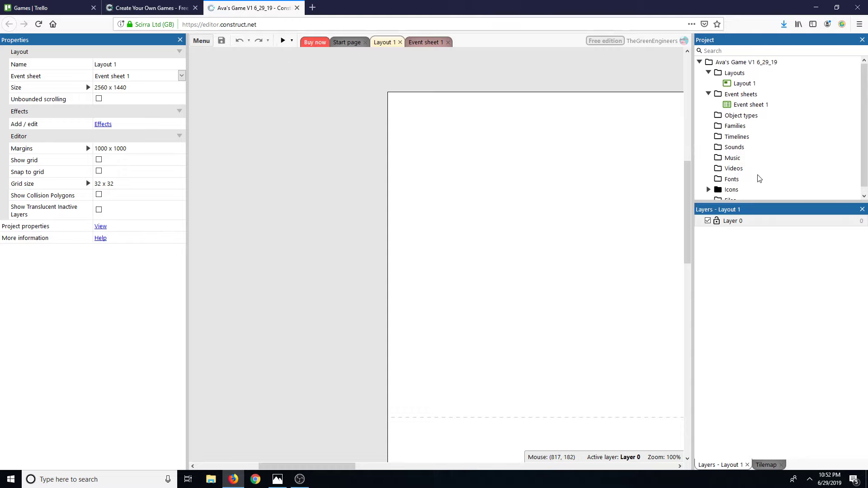
pyautogui.click(313, 8)
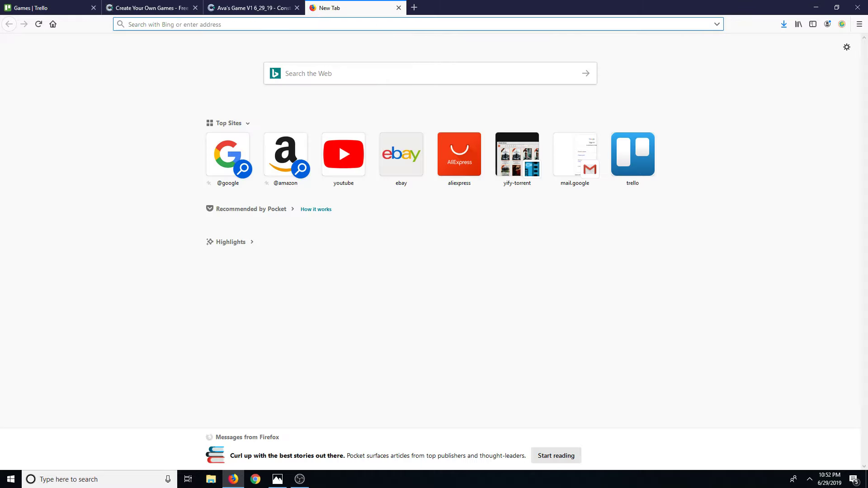
pyautogui.hotkey('ctrl', 'w')
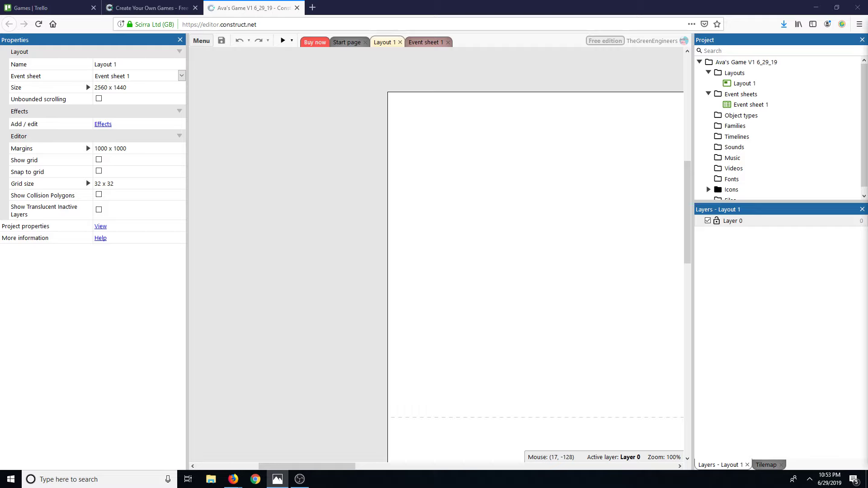
pyautogui.hotkey('alt', 'Tab')
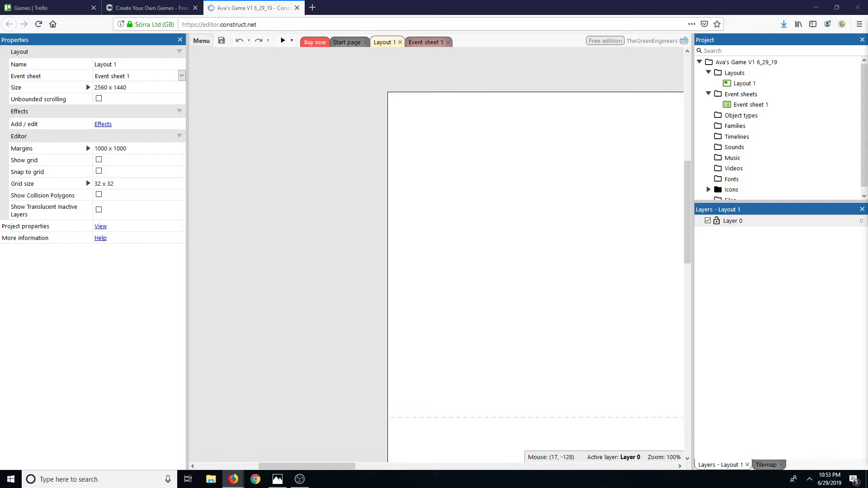
pyautogui.moveTo(867, 190); pyautogui.dragTo(686, 132)
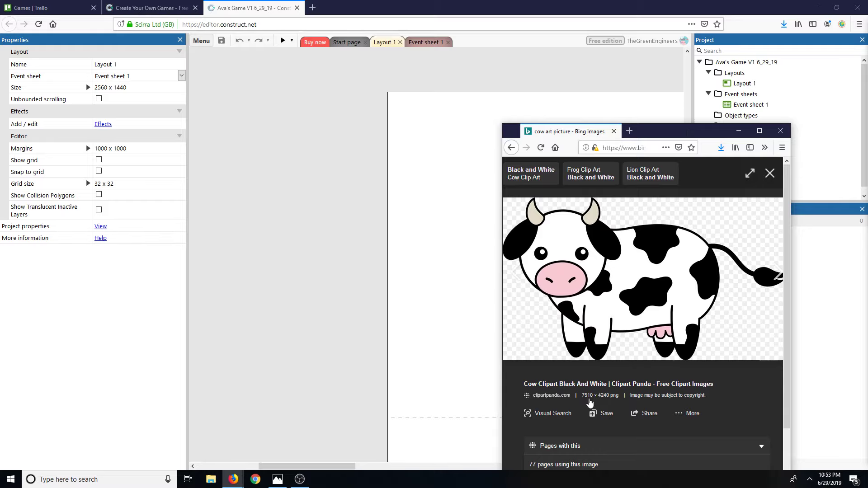
# Dismiss the floating Bing Images cow picture window
pyautogui.click(739, 131)
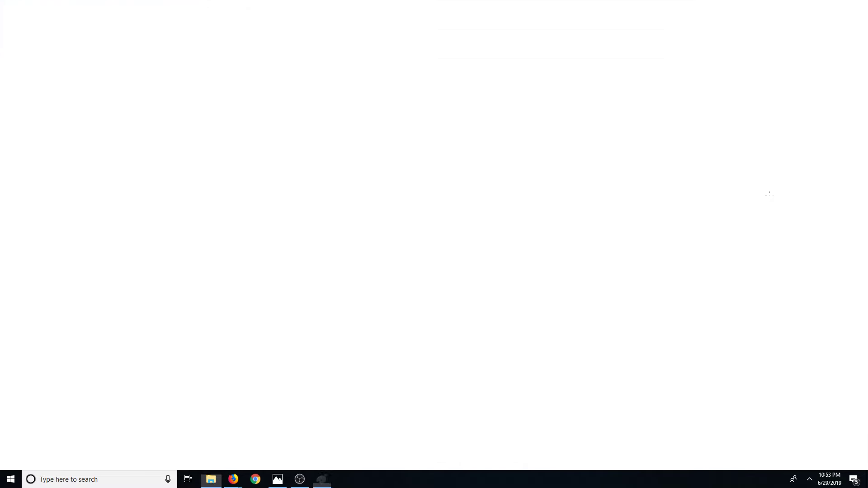
pyautogui.keyDown('ctrl'); pyautogui.scroll(-3, 431, 153); pyautogui.keyUp('ctrl')
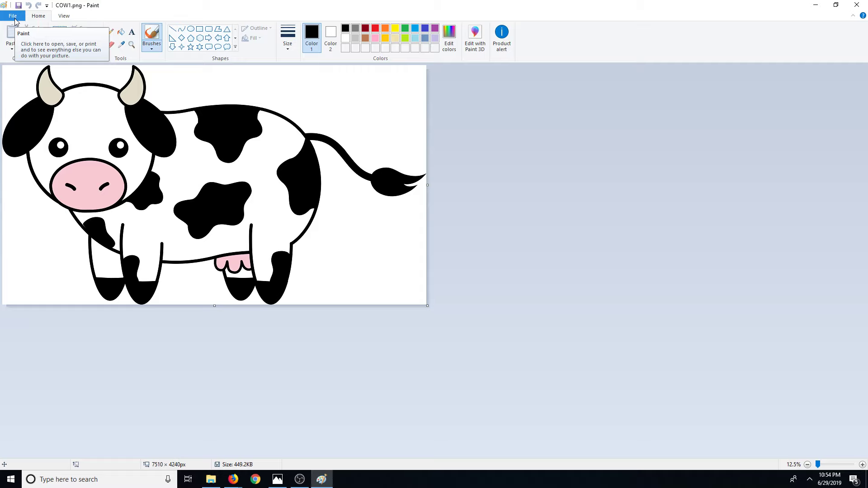
# In Resize and Skew for COW1.png, switch to pixels and enter a width of 75
pyautogui.click(13, 16)
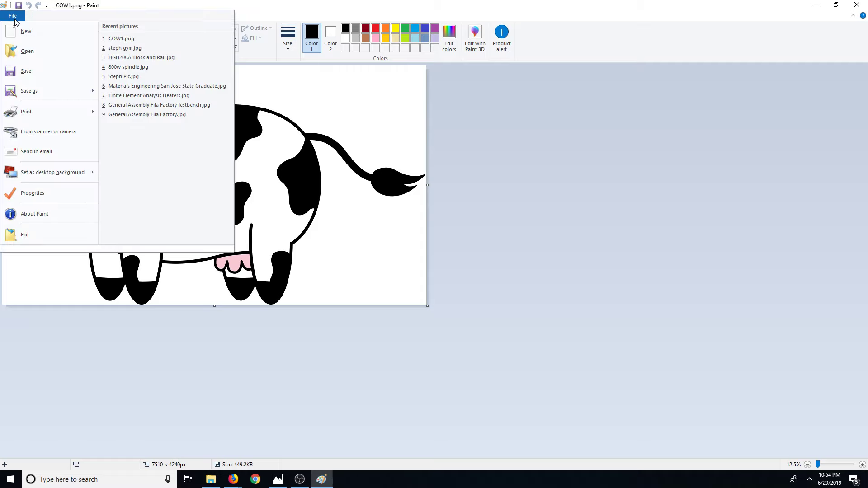
pyautogui.click(96, 5)
pyautogui.click(85, 39)
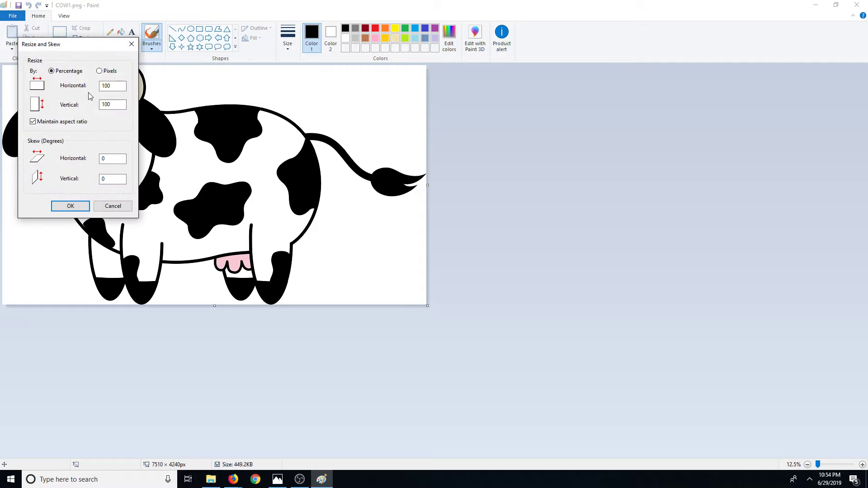
pyautogui.click(99, 72)
pyautogui.click(120, 86)
pyautogui.doubleClick(122, 89)
pyautogui.write('75')
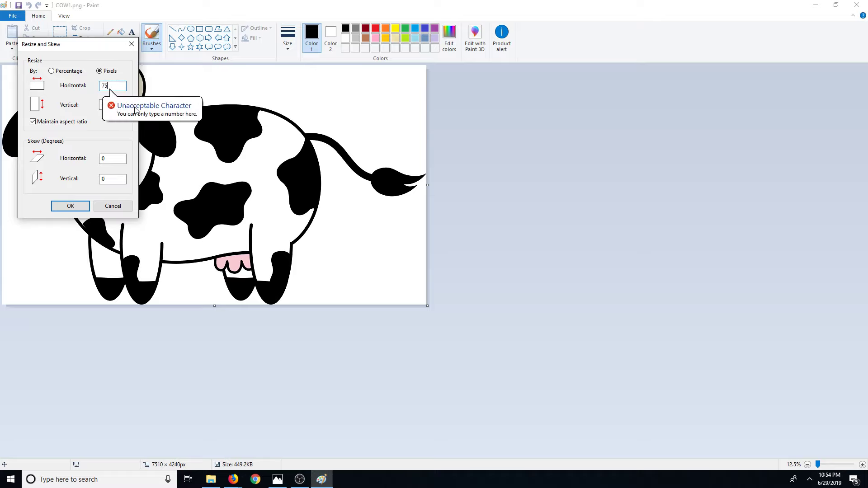
pyautogui.doubleClick(111, 90)
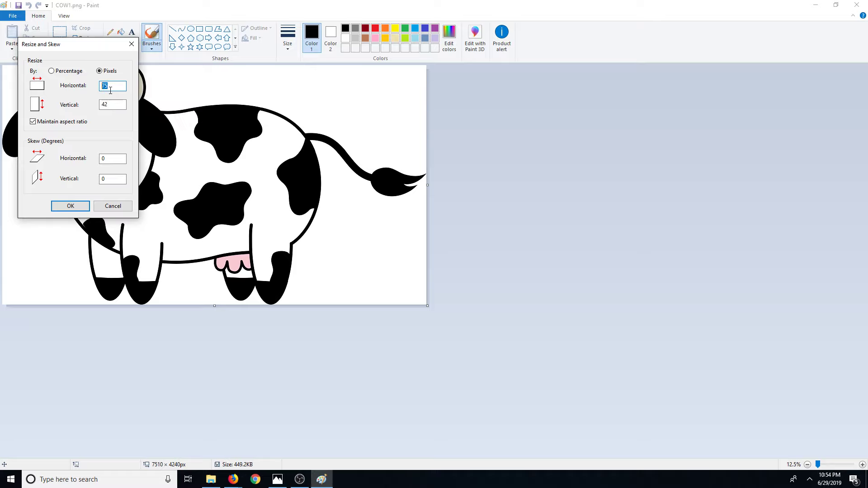
pyautogui.click(116, 89)
# Launch Calculator with calc and compute 10 ÷ 1280
pyautogui.press('super+r')
pyautogui.write('calc')
pyautogui.press('Return')
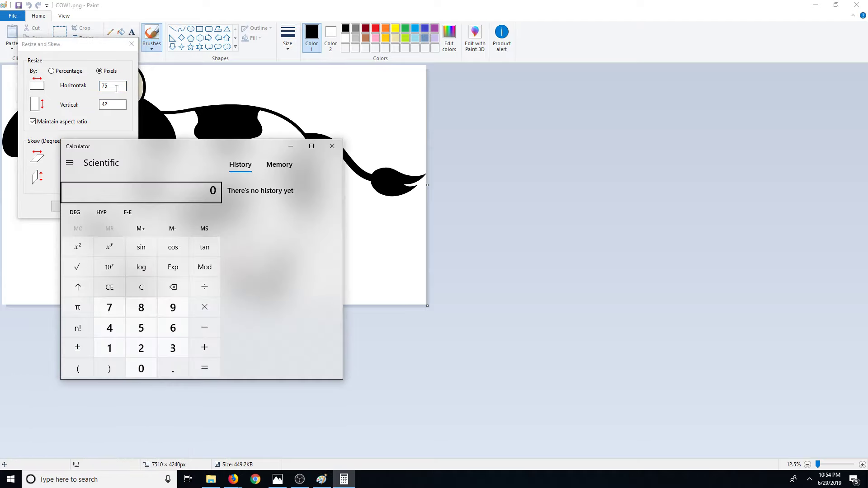
pyautogui.write('10/1280')
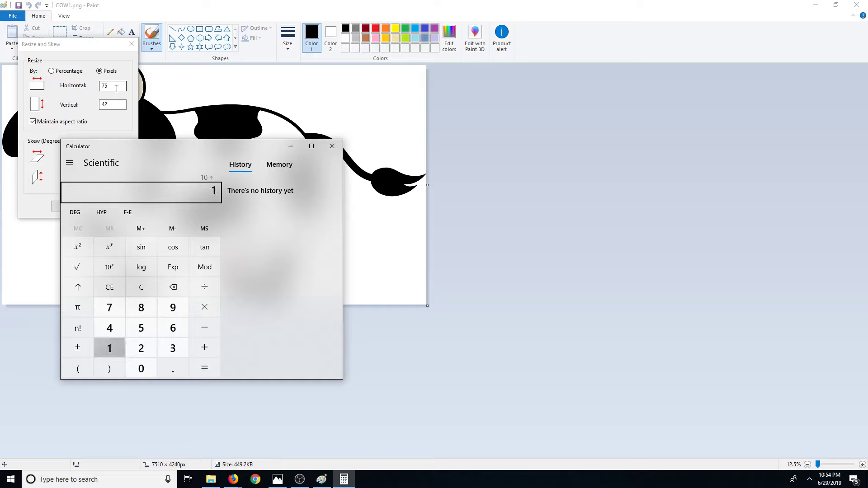
pyautogui.press('Return')
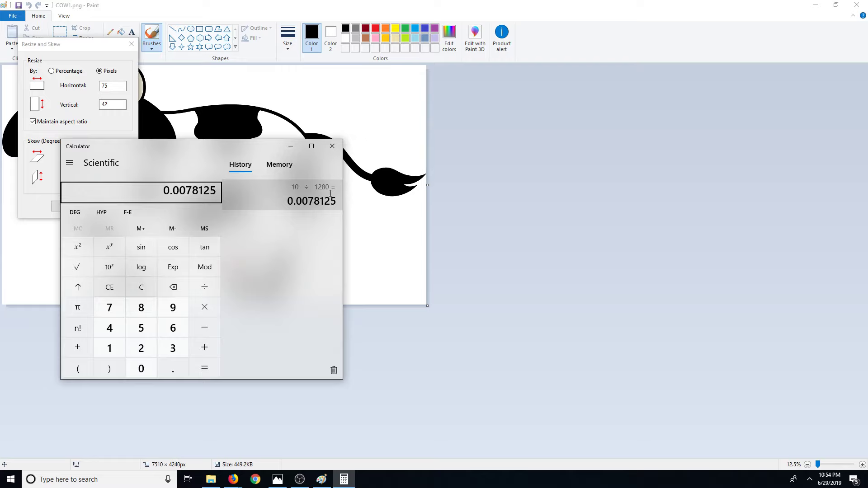
# Compute 1280 ÷ 10 = 128, then minimize Calculator to return to Paint
pyautogui.click(136, 289)
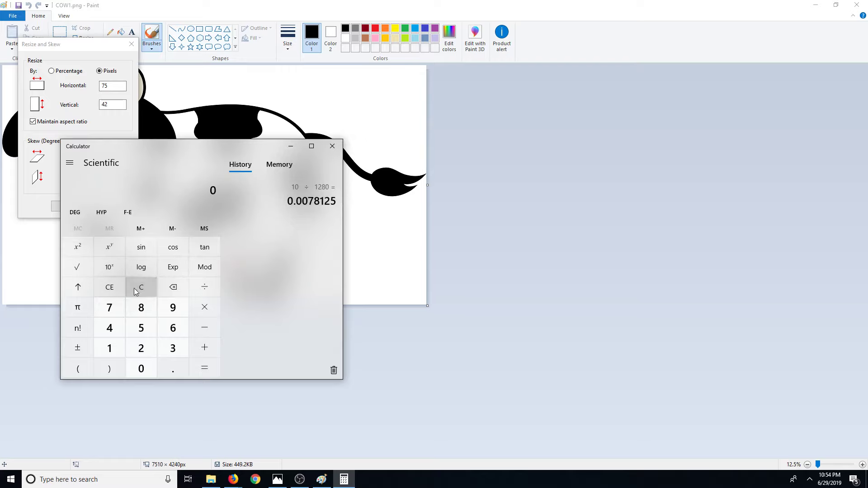
pyautogui.click(109, 349)
pyautogui.click(141, 348)
pyautogui.click(144, 309)
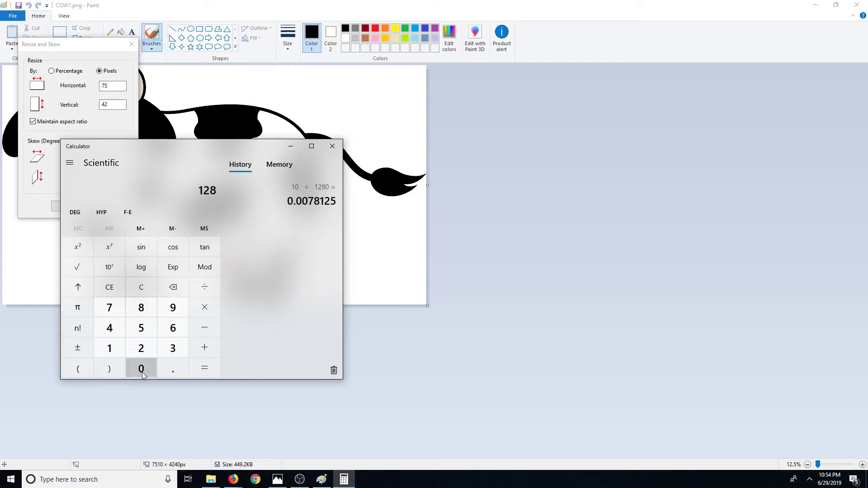
pyautogui.click(143, 376)
pyautogui.click(201, 294)
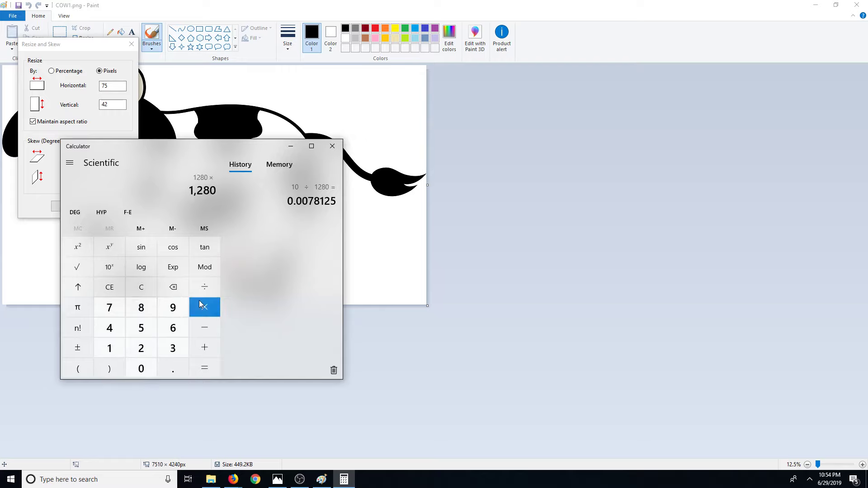
pyautogui.click(113, 351)
pyautogui.click(141, 368)
pyautogui.click(207, 366)
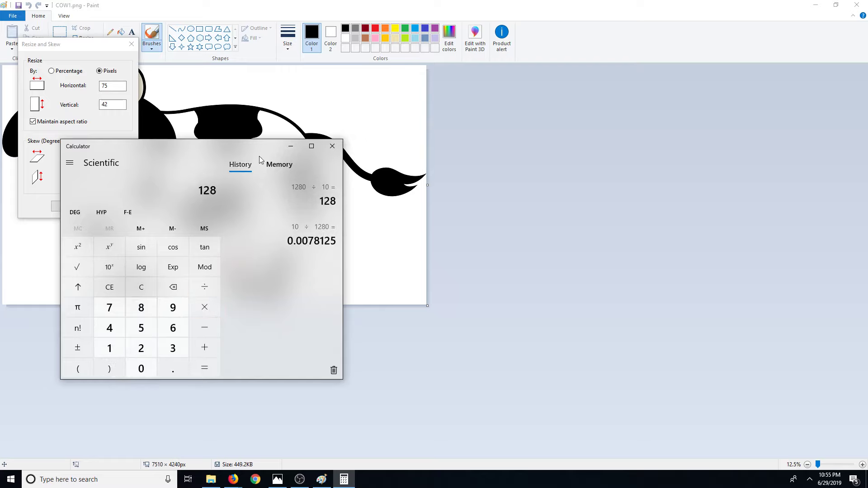
pyautogui.click(291, 146)
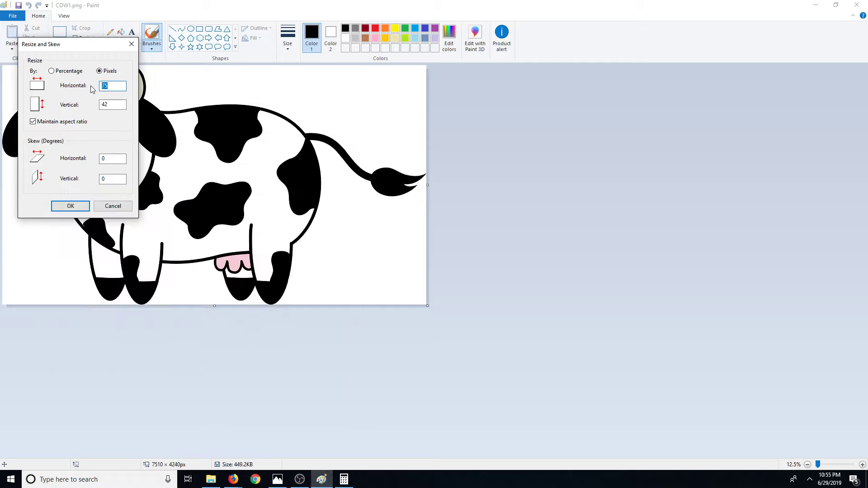
pyautogui.write('125')
pyautogui.press('BackSpace')
pyautogui.write('8')
pyautogui.click(58, 206)
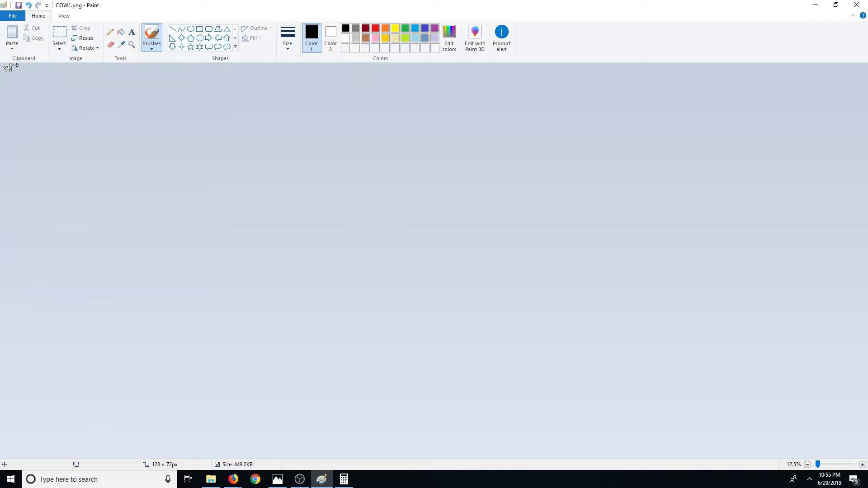
pyautogui.keyDown('ctrl'); pyautogui.scroll(6, 13, 67); pyautogui.keyUp('ctrl')
pyautogui.keyDown('ctrl'); pyautogui.scroll(1, 58, 90); pyautogui.keyUp('ctrl')
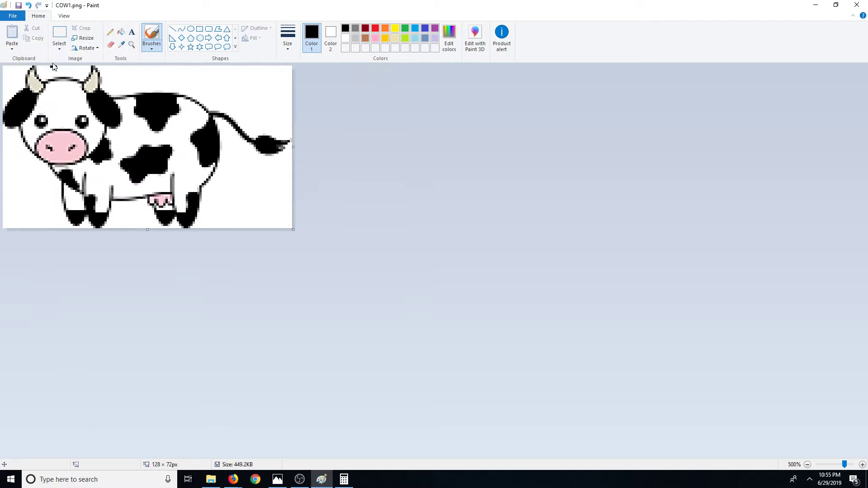
pyautogui.click(13, 16)
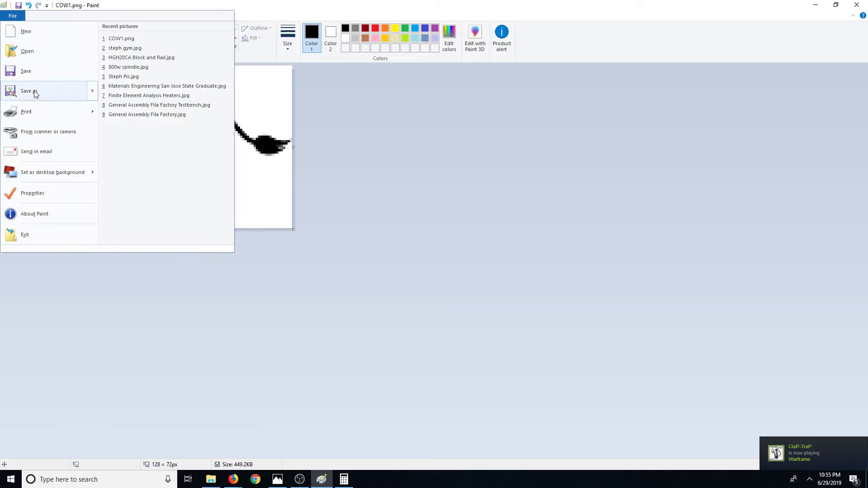
pyautogui.moveTo(35, 92)
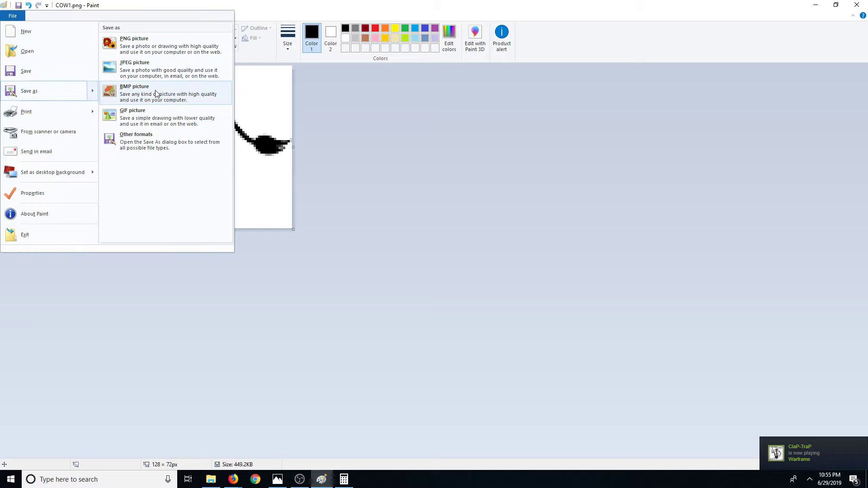
pyautogui.click(163, 48)
pyautogui.scroll(-2, 506, 280)
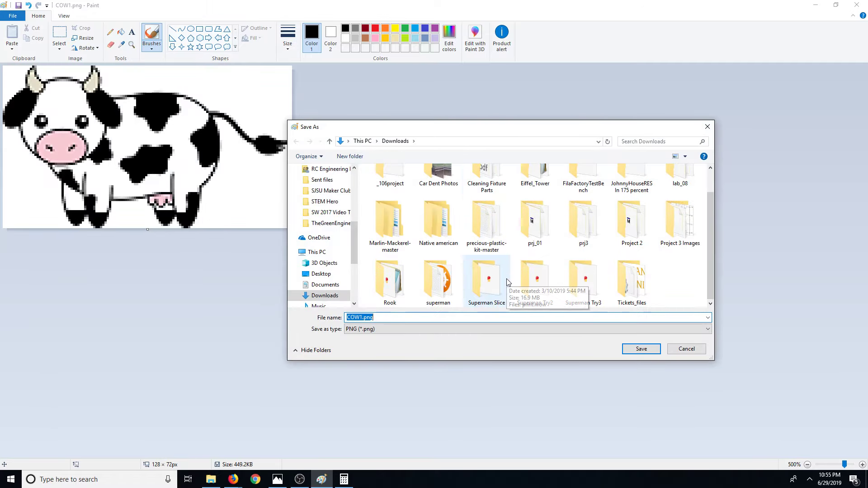
pyautogui.press('Return')
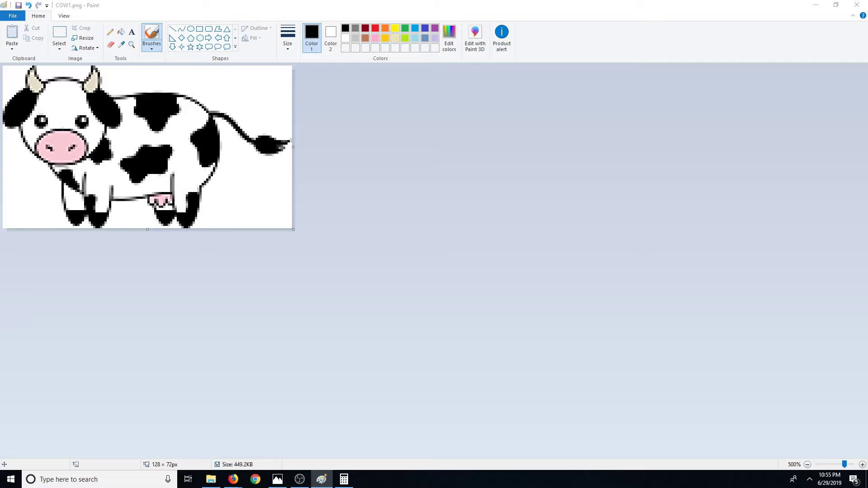
pyautogui.hotkey('ctrl', 's')
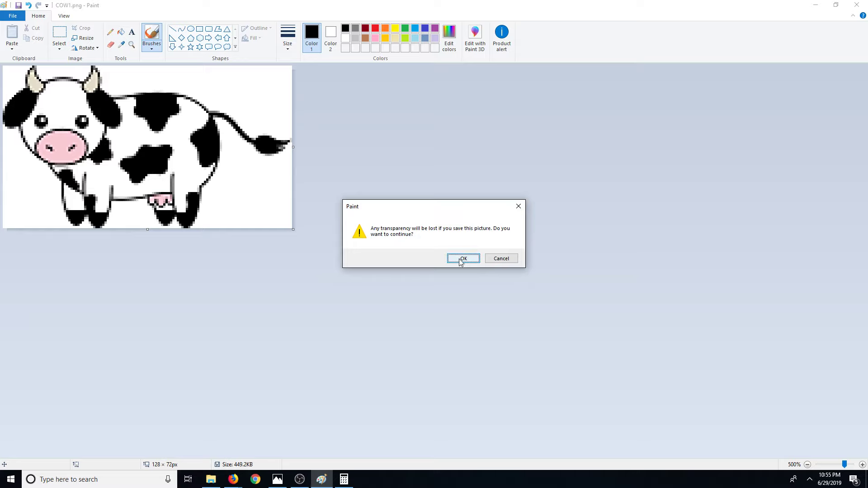
pyautogui.click(503, 259)
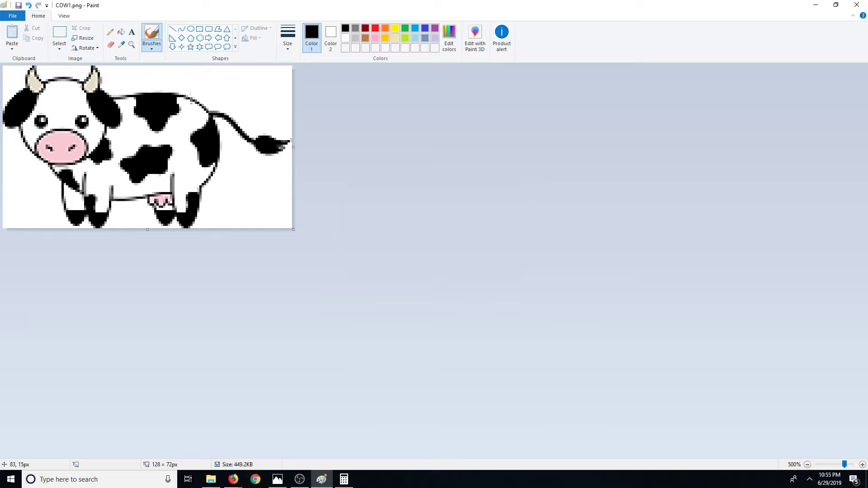
# Save the resized cow as COW1Resized.png, accept the transparency warning, and minimize Paint
pyautogui.moveTo(33, 89)
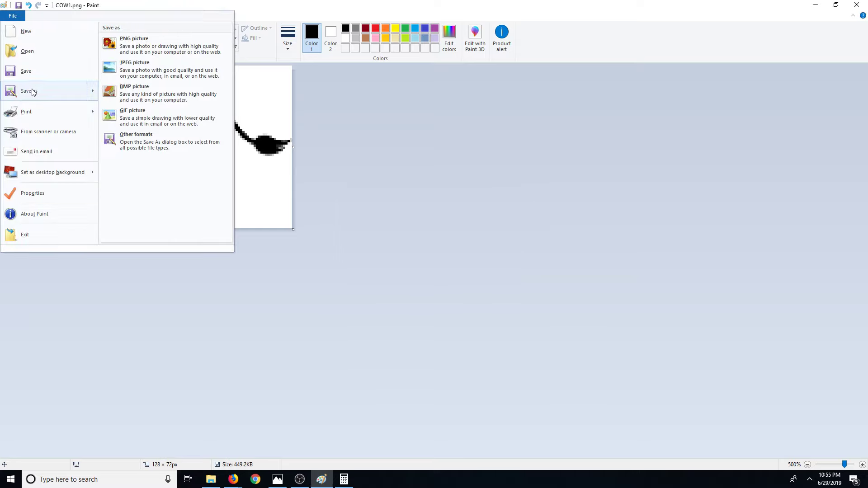
pyautogui.click(148, 52)
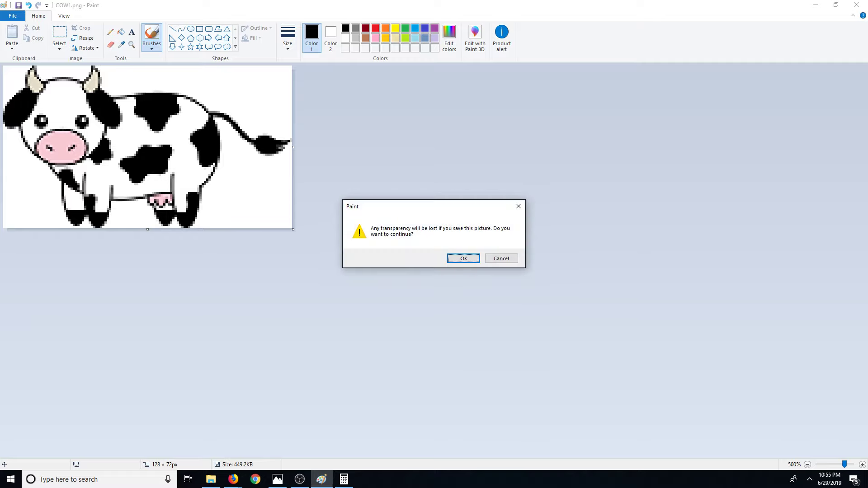
pyautogui.click(458, 259)
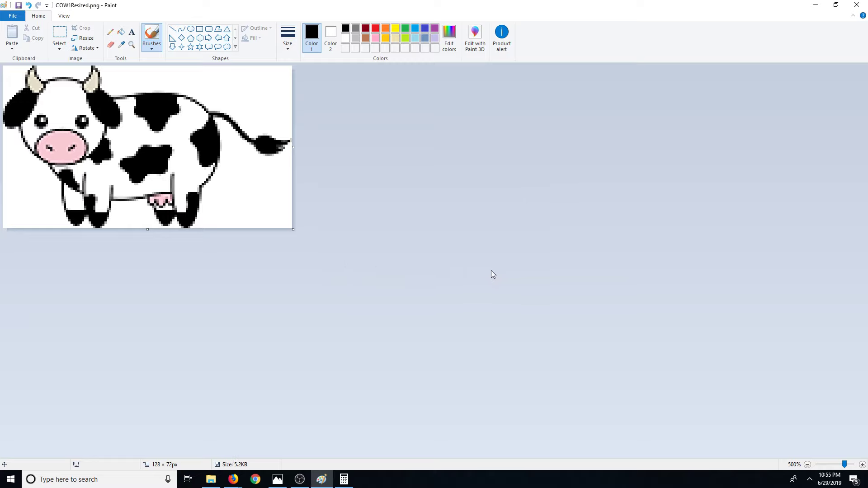
pyautogui.click(211, 479)
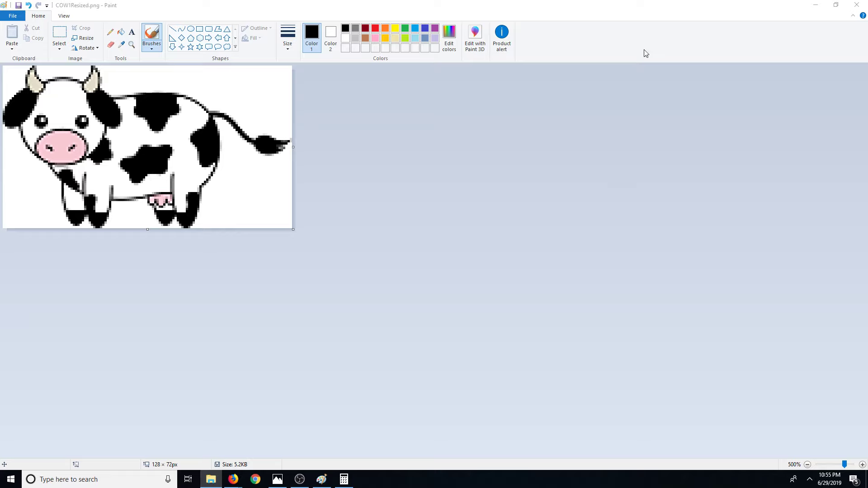
pyautogui.click(816, 4)
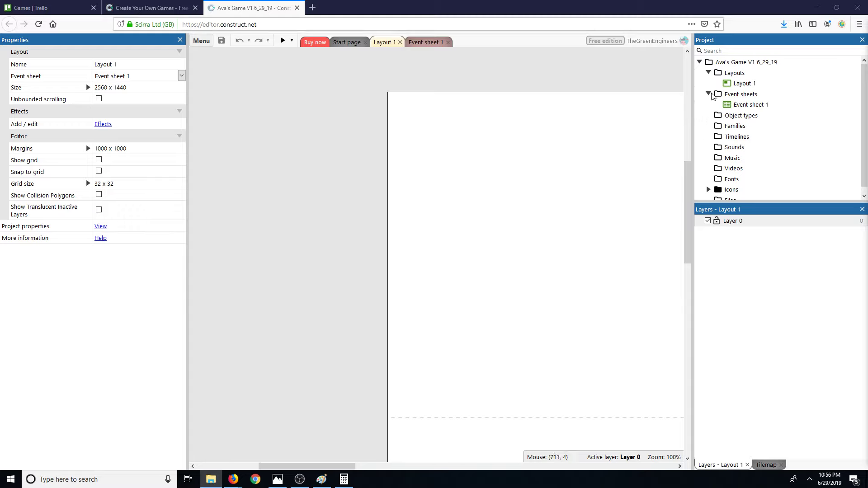
# Collapse Event sheets in the Project bar and dismiss the Files menu without adding anything
pyautogui.click(711, 95)
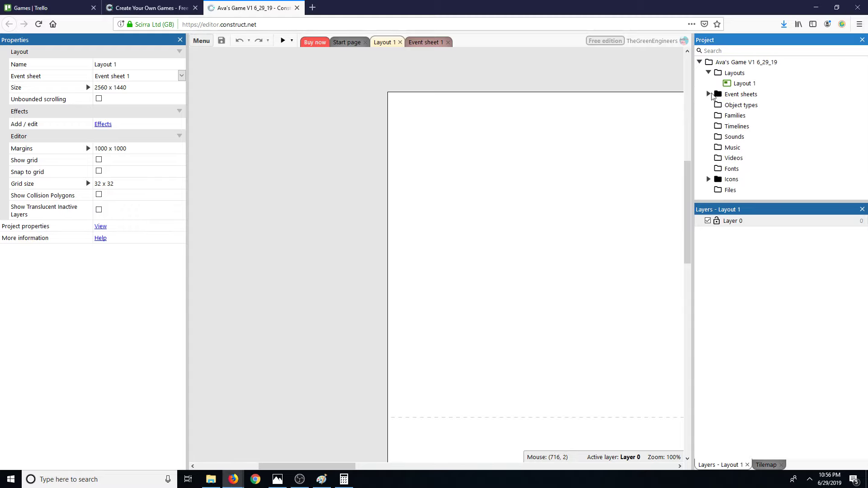
pyautogui.rightClick(753, 194)
pyautogui.moveTo(771, 202)
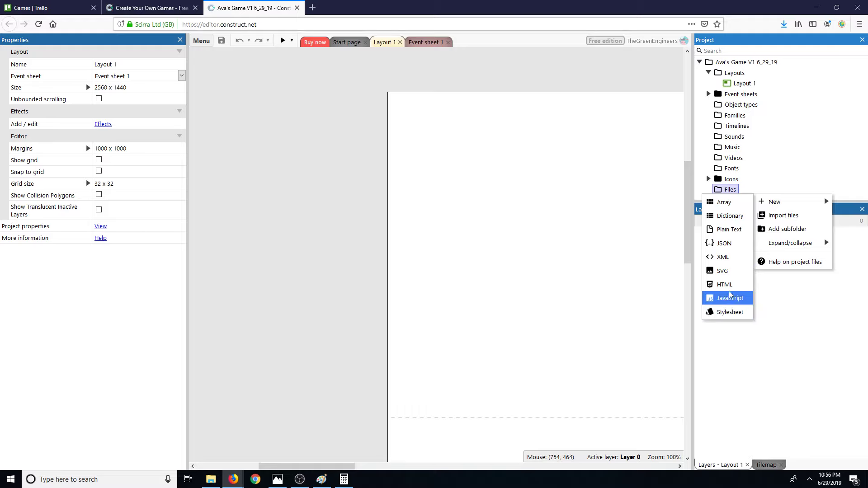
pyautogui.click(814, 161)
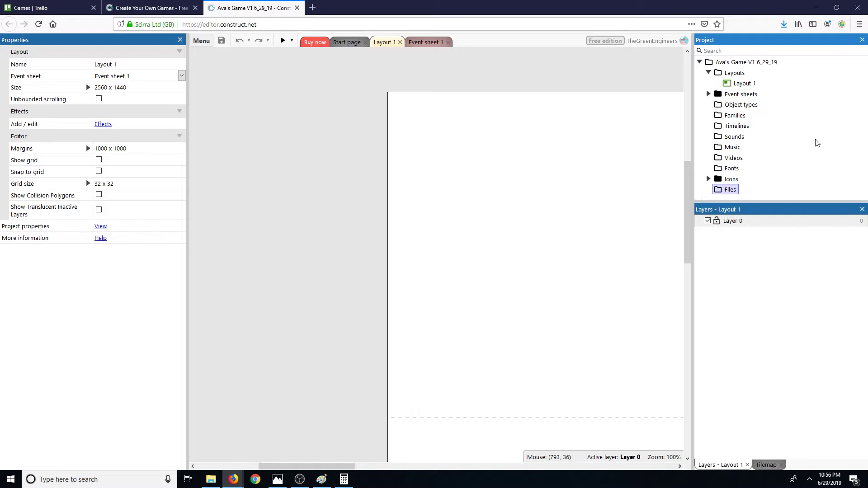
# Import COW1Resized.png into the project as a sprite and rename it COW
pyautogui.moveTo(866, 113); pyautogui.dragTo(753, 116)
pyautogui.click(738, 119)
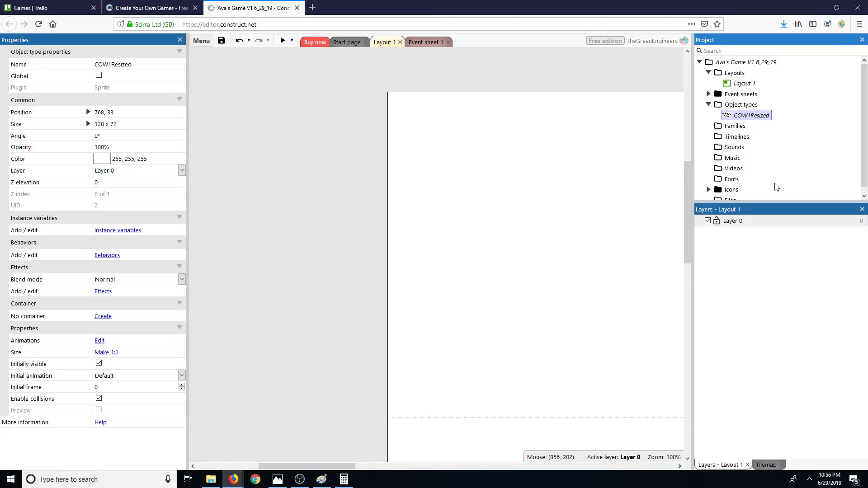
pyautogui.rightClick(761, 121)
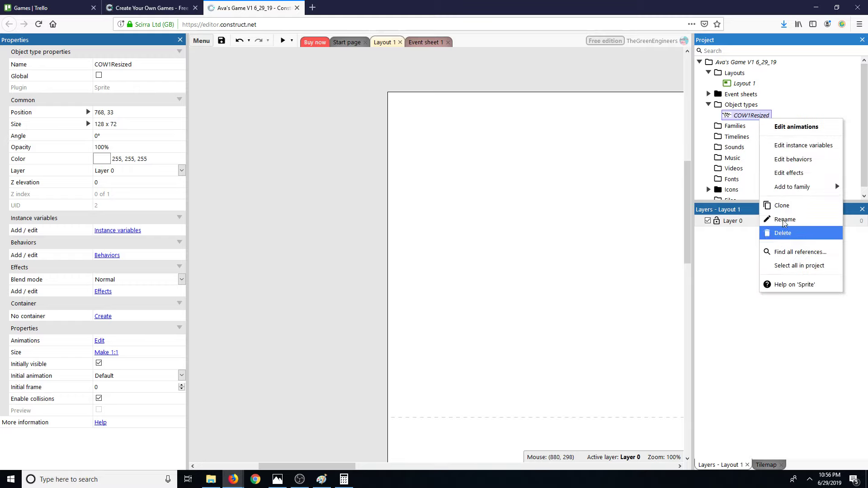
pyautogui.click(787, 225)
pyautogui.press('End')
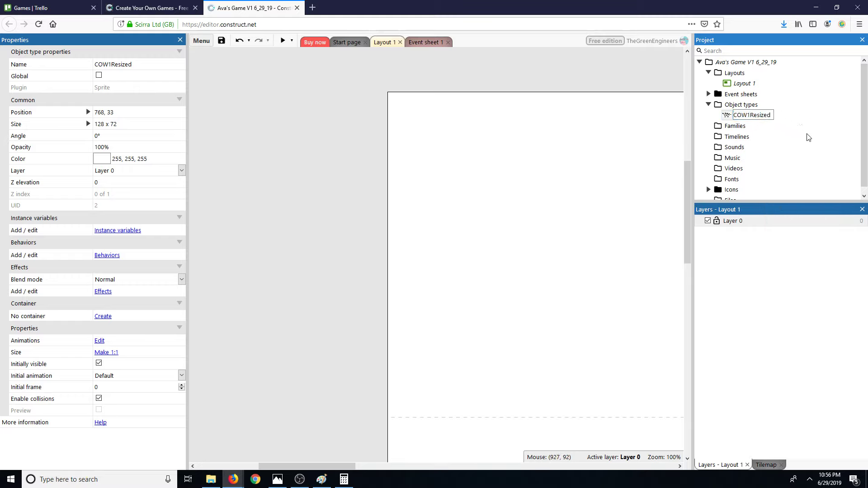
pyautogui.press('BackSpace')
pyautogui.press('BackSpace')
pyautogui.press('BackSpace')
pyautogui.press('BackSpace')
pyautogui.press('BackSpace')
pyautogui.press('BackSpace')
pyautogui.press('BackSpace')
pyautogui.press('BackSpace')
pyautogui.press('BackSpace')
pyautogui.write('W')
pyautogui.press('Return')
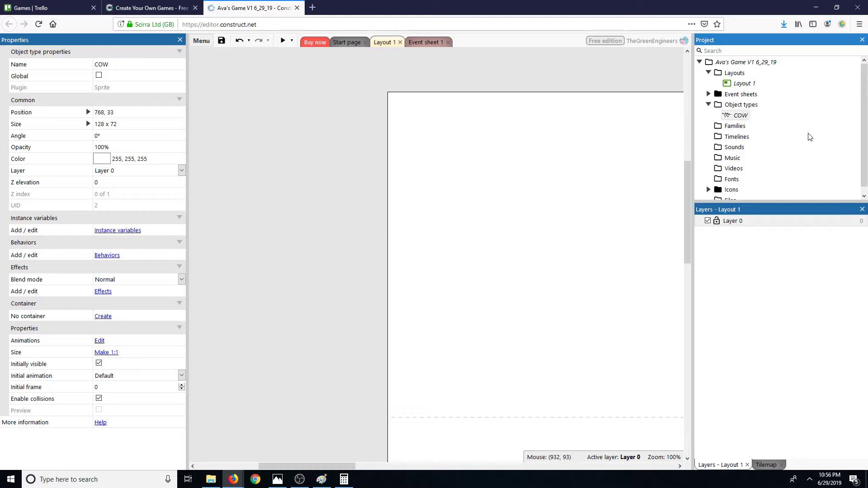
# Place a COW instance on the layout, delete the extra top-right cow, and move it upper-middle
pyautogui.moveTo(740, 116); pyautogui.dragTo(556, 150)
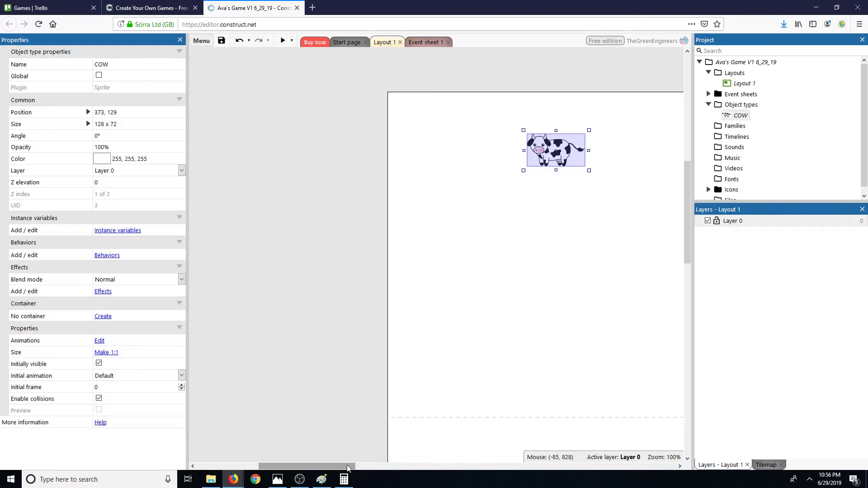
pyautogui.moveTo(355, 466); pyautogui.dragTo(402, 466)
pyautogui.click(535, 113)
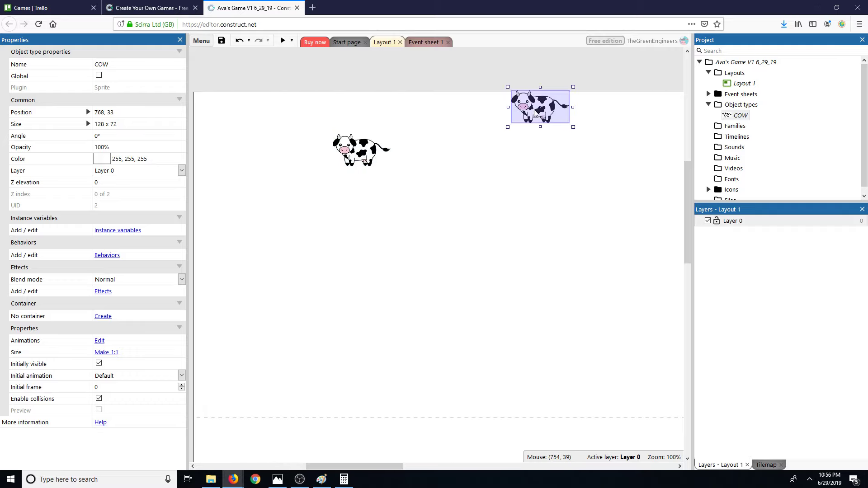
pyautogui.scroll(-1, 758, 181)
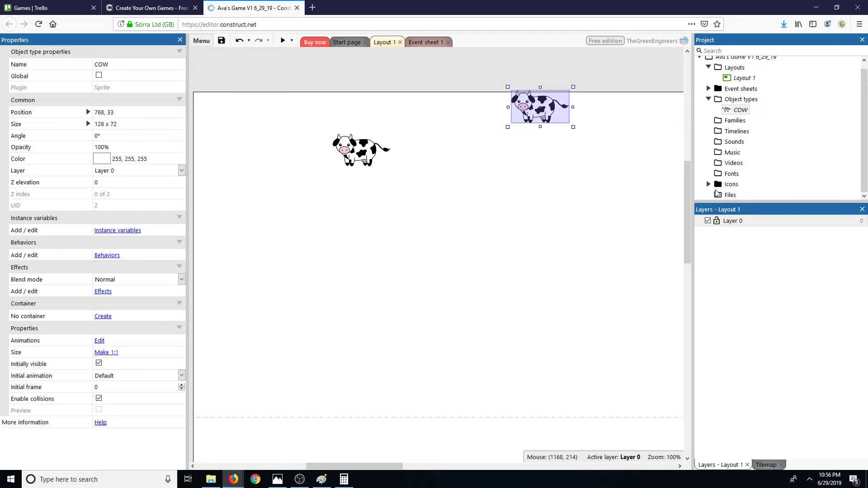
pyautogui.scroll(1, 723, 189)
pyautogui.press('Delete')
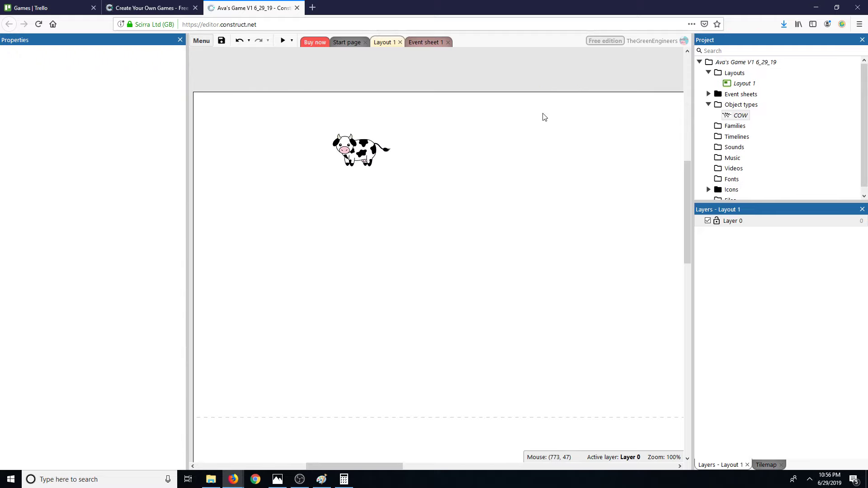
pyautogui.moveTo(383, 150); pyautogui.dragTo(445, 142)
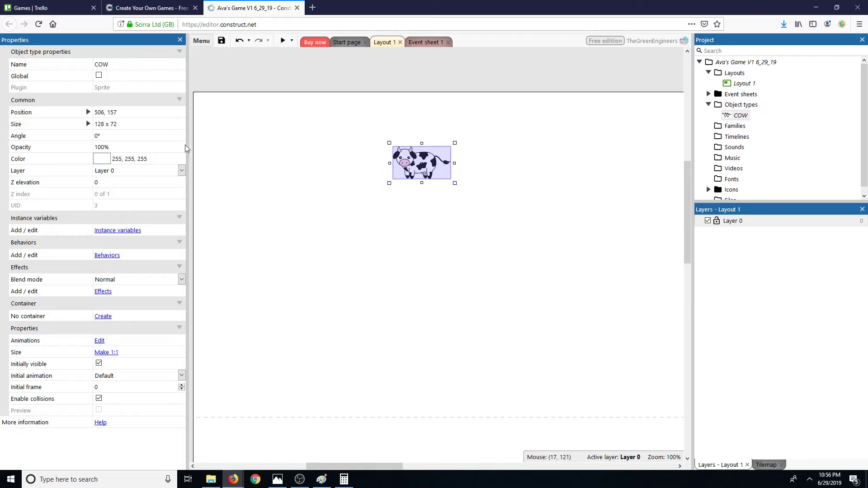
# Try a 45° angle on the cow, undo it, deselect it, and return to Paint
pyautogui.click(101, 136)
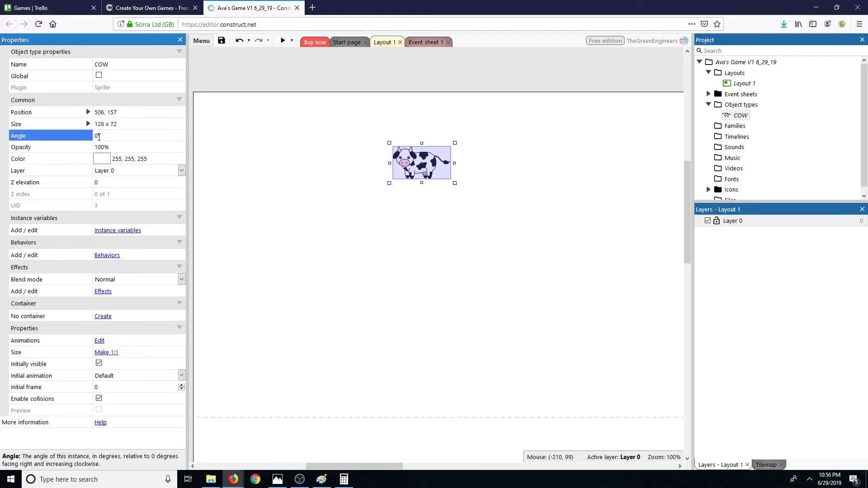
pyautogui.moveTo(112, 134); pyautogui.dragTo(63, 139)
pyautogui.click(229, 185)
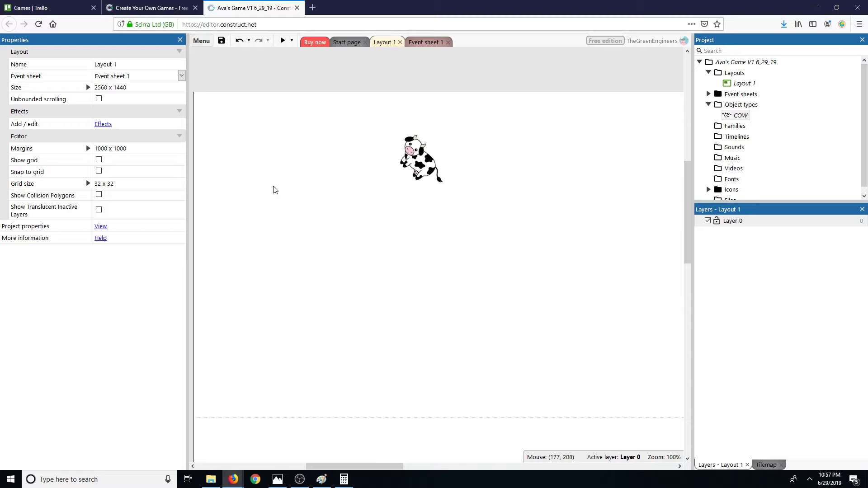
pyautogui.hotkey('ctrl', 'z')
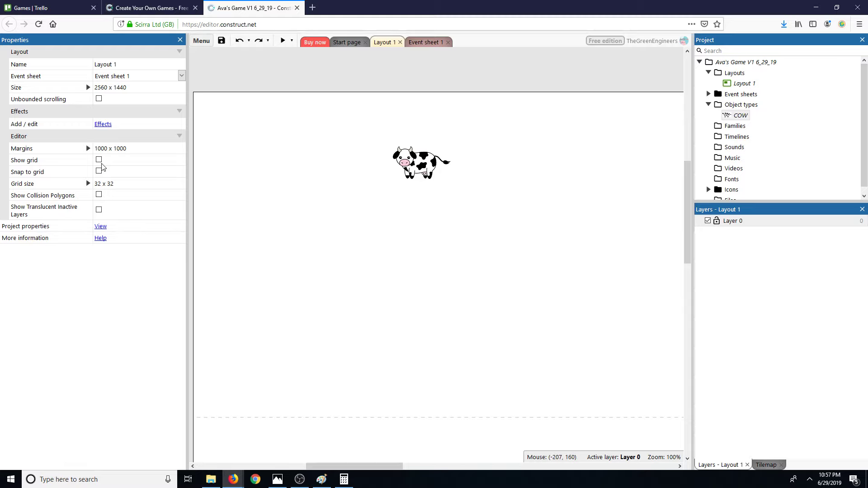
pyautogui.click(411, 171)
pyautogui.keyDown('ctrl'); pyautogui.scroll(-1, 475, 209); pyautogui.keyUp('ctrl')
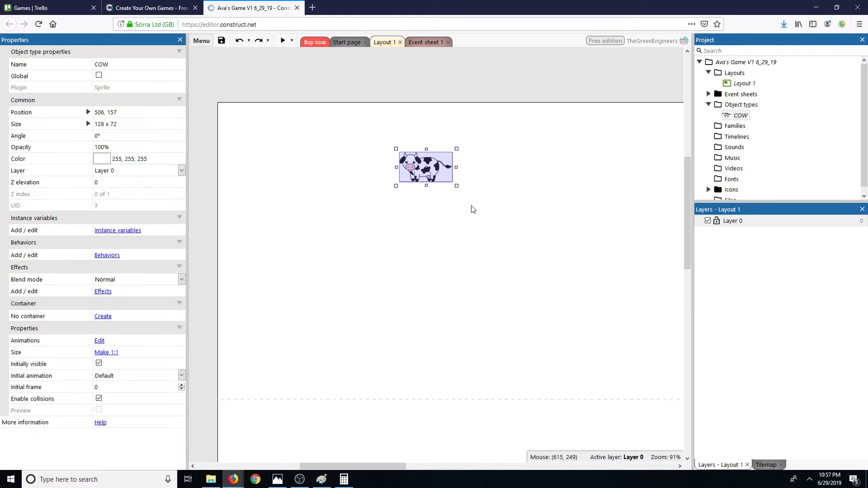
pyautogui.click(310, 150)
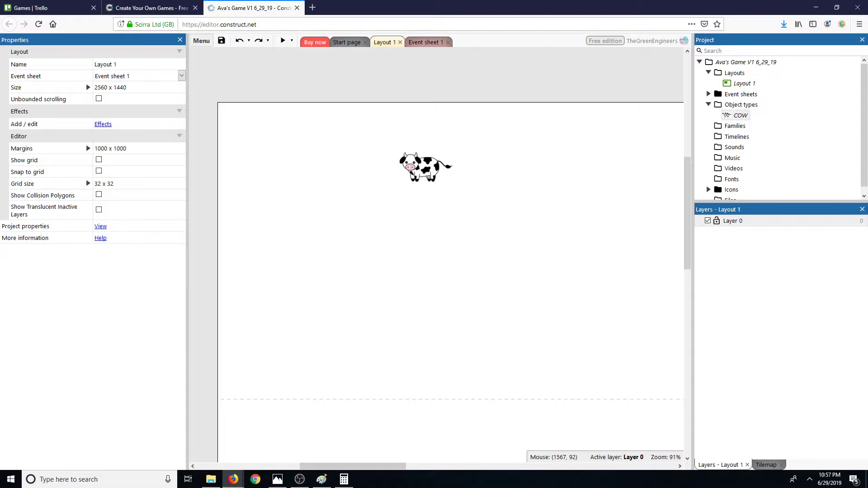
pyautogui.hotkey('alt', 'Tab')
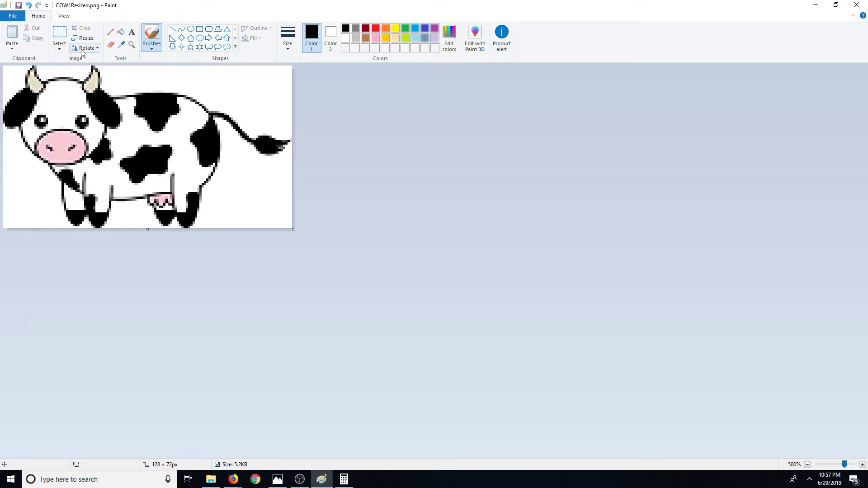
# Start a new blank picture in Paint and pick the ellipse shape
pyautogui.click(14, 18)
pyautogui.click(25, 31)
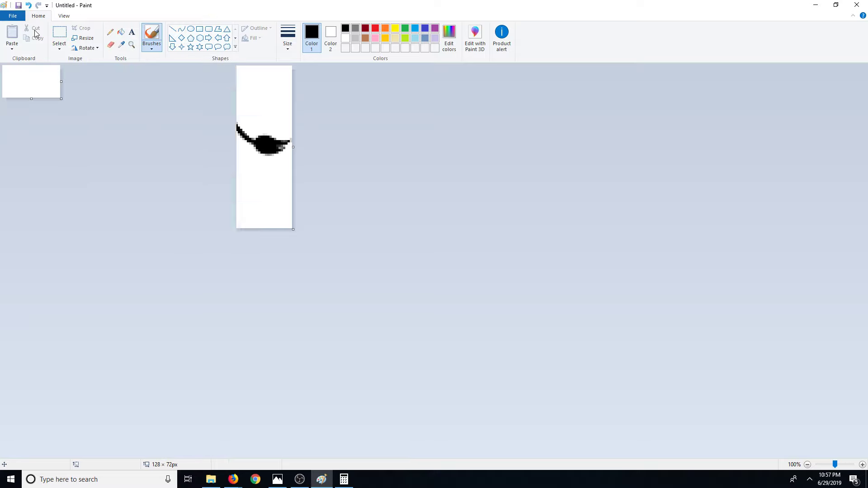
pyautogui.click(191, 29)
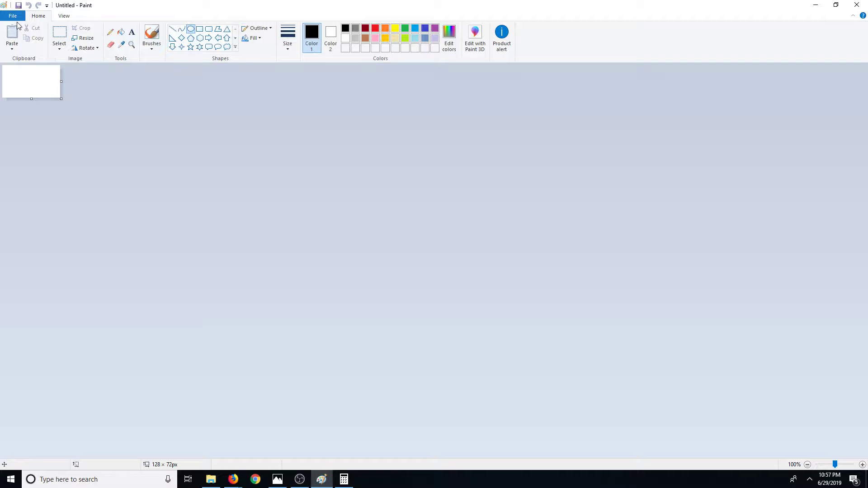
pyautogui.click(13, 16)
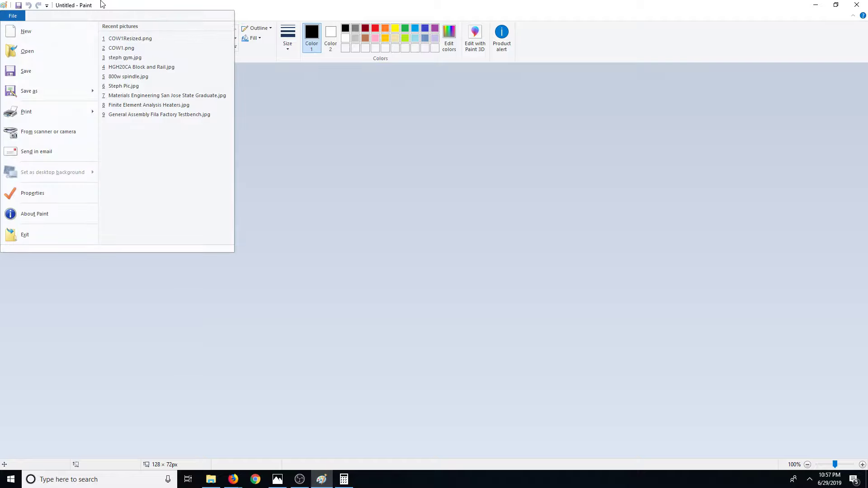
pyautogui.click(92, 12)
# Resize the canvas in pixels to 1280 wide, keeping aspect ratio for 1280 × 720
pyautogui.click(82, 38)
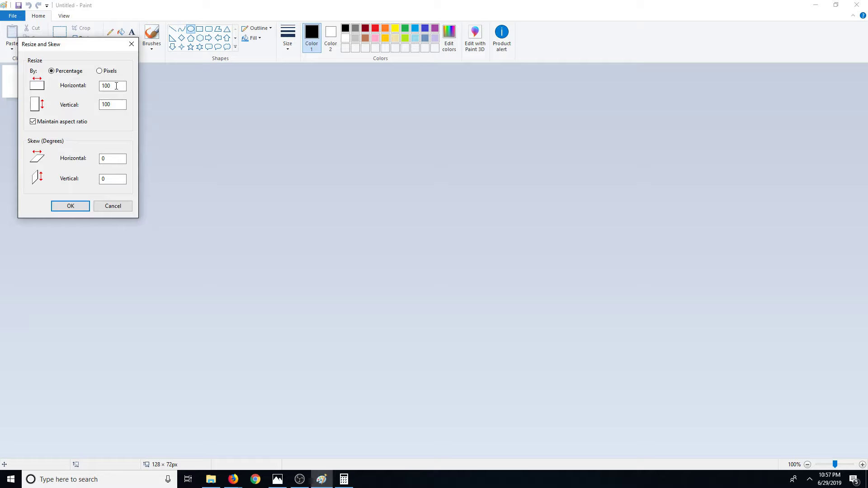
pyautogui.click(105, 72)
pyautogui.doubleClick(102, 85)
pyautogui.write('128')
pyautogui.click(69, 204)
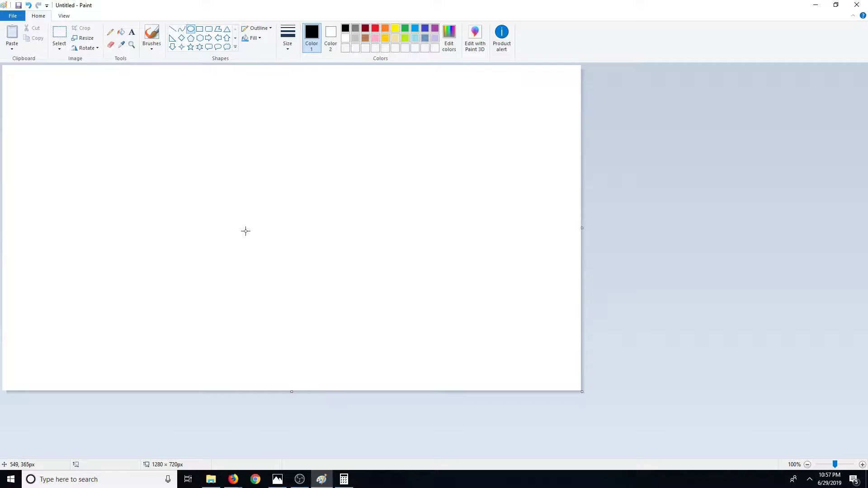
# Draw a large circle spanning the canvas height, redoing earlier ellipse attempts
pyautogui.moveTo(75, 348); pyautogui.dragTo(420, 67)
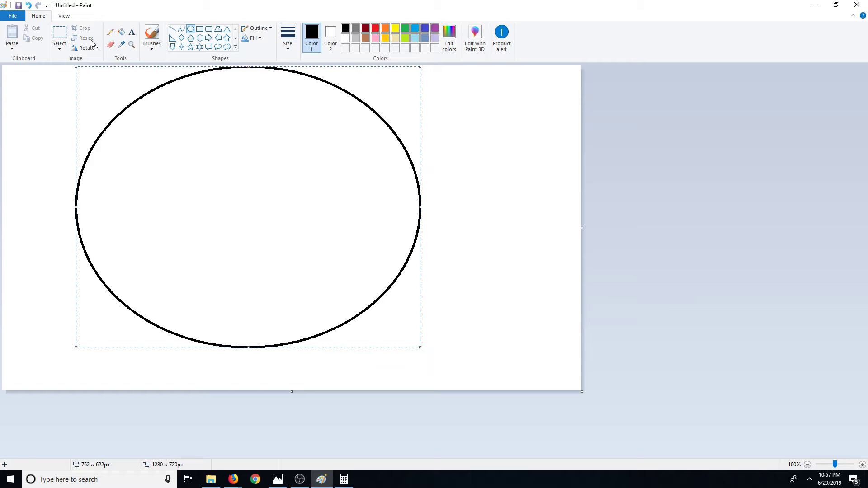
pyautogui.click(257, 39)
pyautogui.click(257, 40)
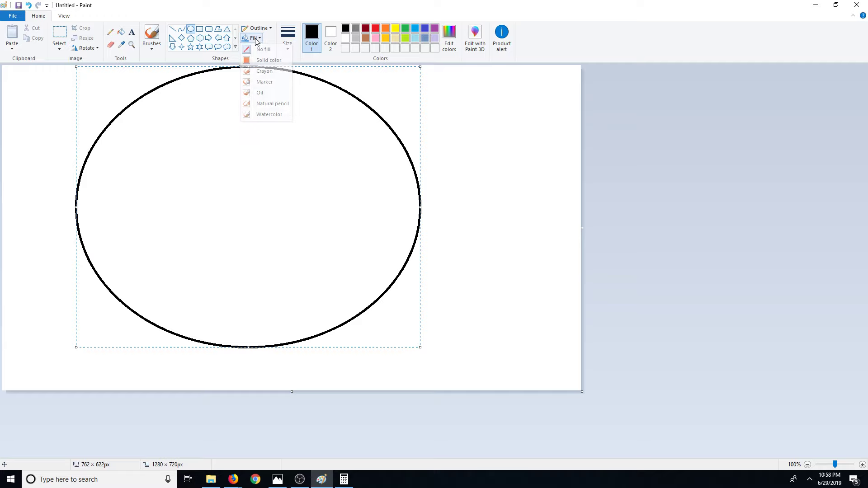
pyautogui.click(256, 29)
pyautogui.click(256, 29)
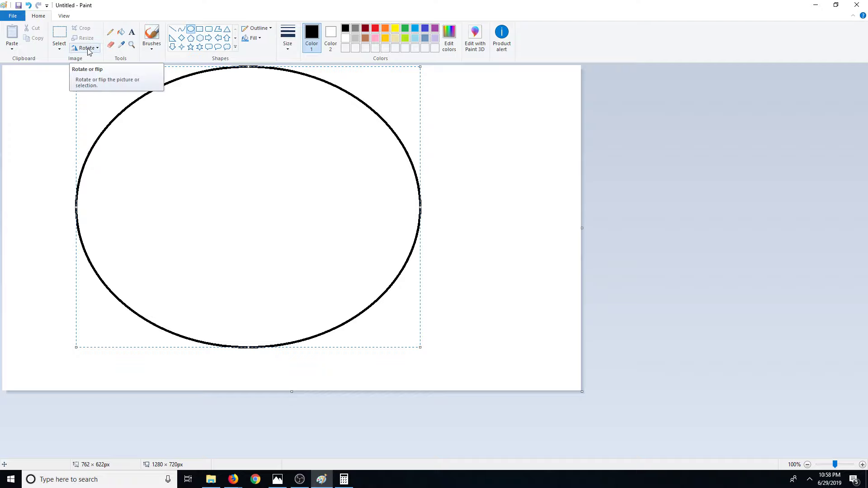
pyautogui.moveTo(421, 347); pyautogui.dragTo(448, 390)
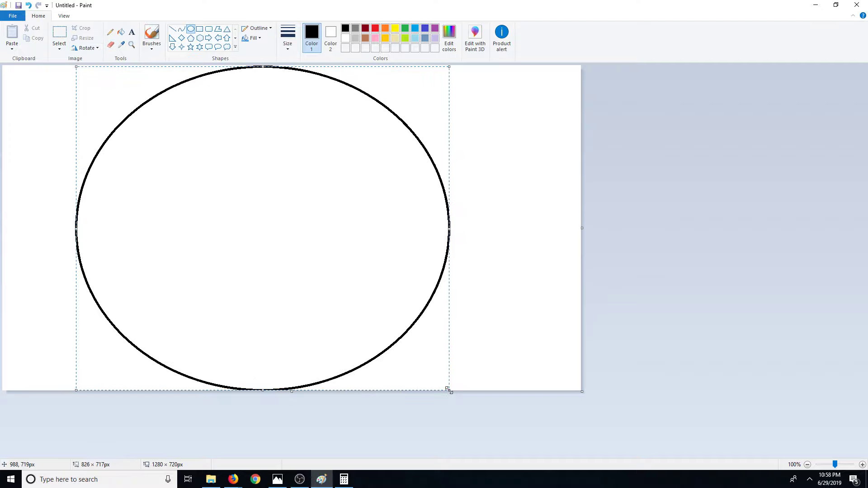
pyautogui.hotkey('ctrl', 'z')
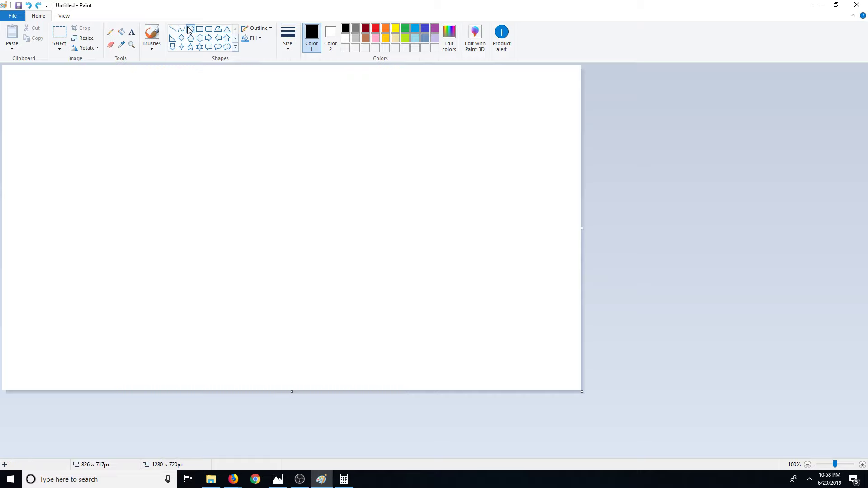
pyautogui.keyDown('shift'); pyautogui.moveTo(141, 125); pyautogui.dragTo(399, 355); pyautogui.keyUp('shift')
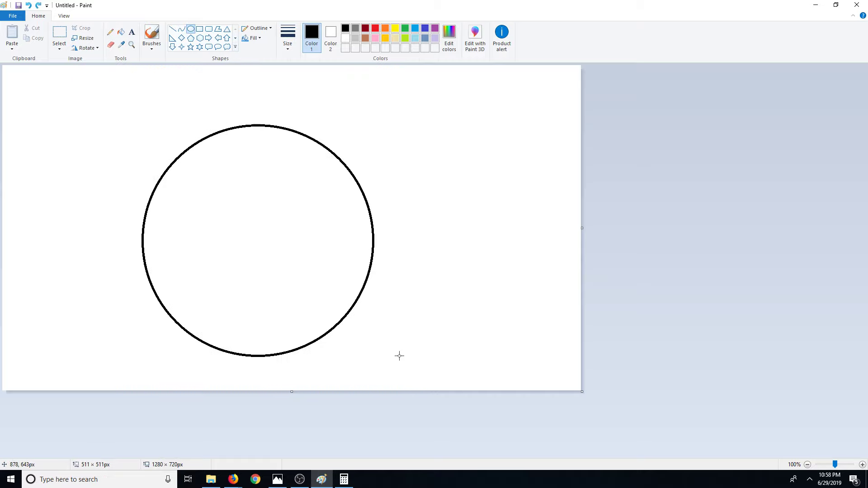
pyautogui.moveTo(376, 125); pyautogui.dragTo(398, 100)
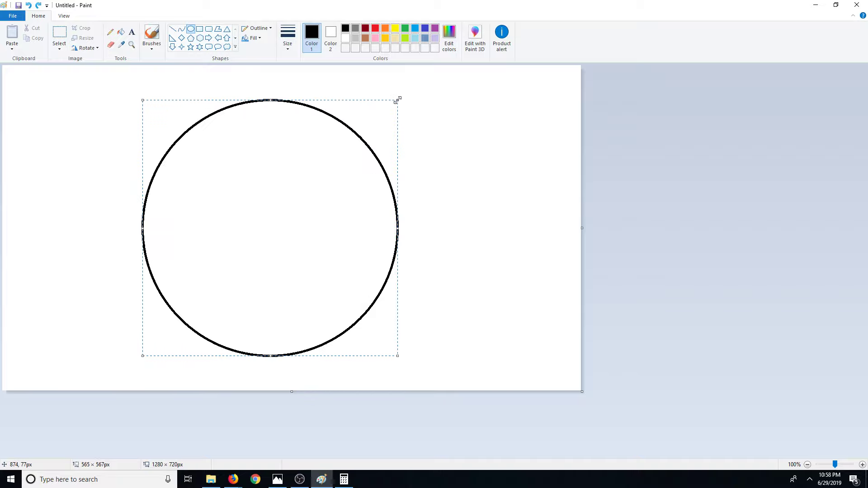
pyautogui.hotkey('ctrl', 'z')
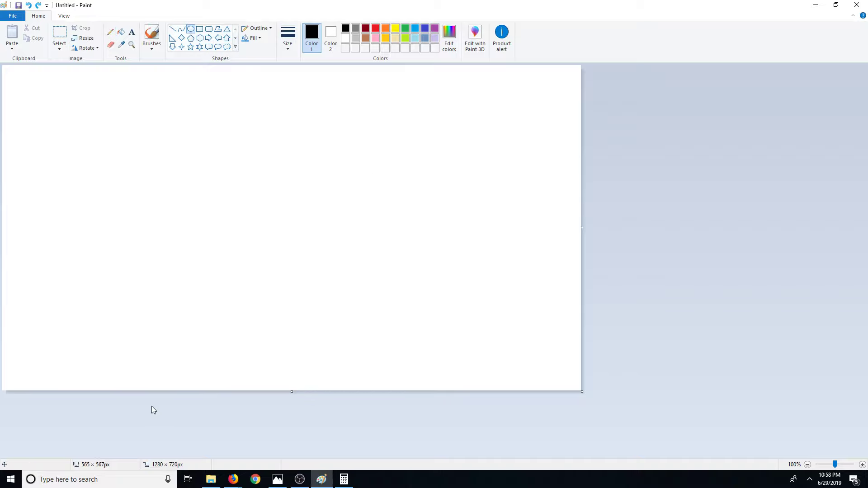
pyautogui.moveTo(116, 390)
pyautogui.keyDown('shift'); pyautogui.mouseDown()
pyautogui.moveTo(136, 359)
pyautogui.moveTo(502, 110)
pyautogui.moveTo(532, 67)
pyautogui.mouseUp(); pyautogui.keyUp('shift')
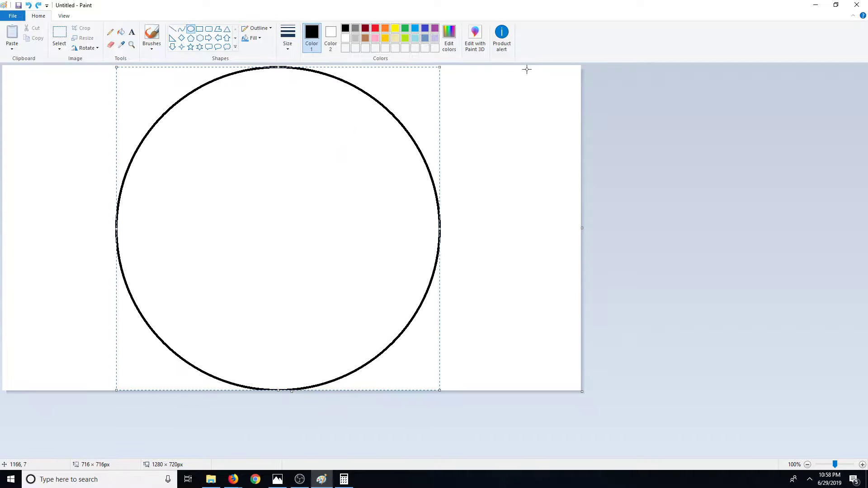
# Give the circle a thick light-blue outline
pyautogui.click(288, 45)
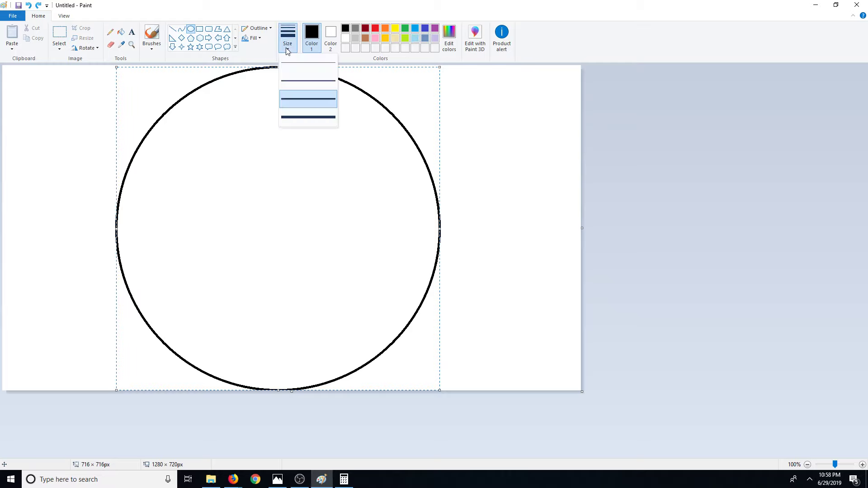
pyautogui.click(287, 50)
pyautogui.click(415, 28)
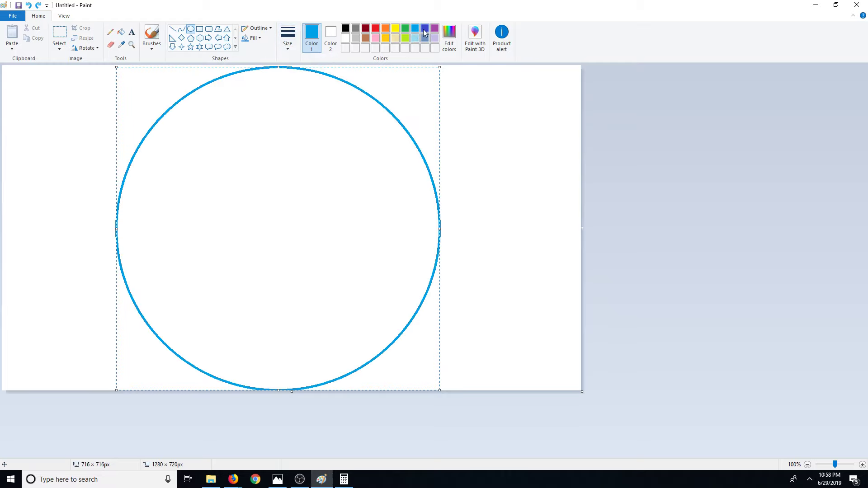
pyautogui.click(425, 28)
pyautogui.click(416, 29)
# Save the picture as a JPEG named Game Arc V1
pyautogui.click(21, 17)
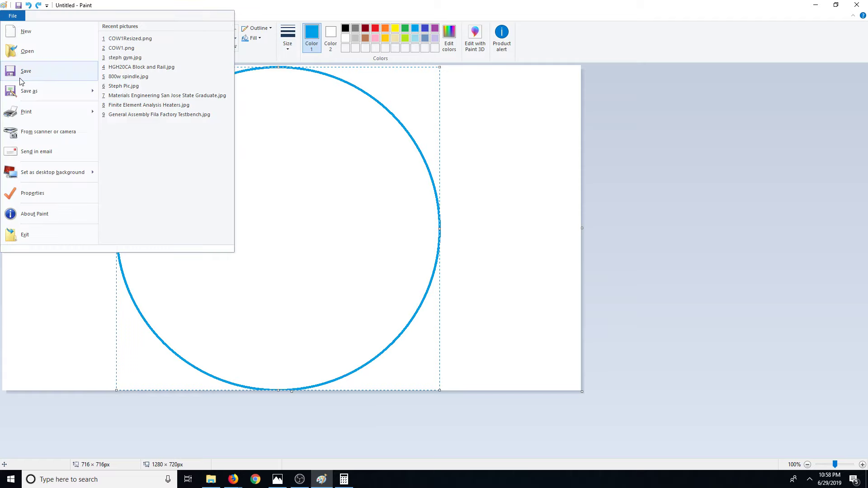
pyautogui.moveTo(43, 91)
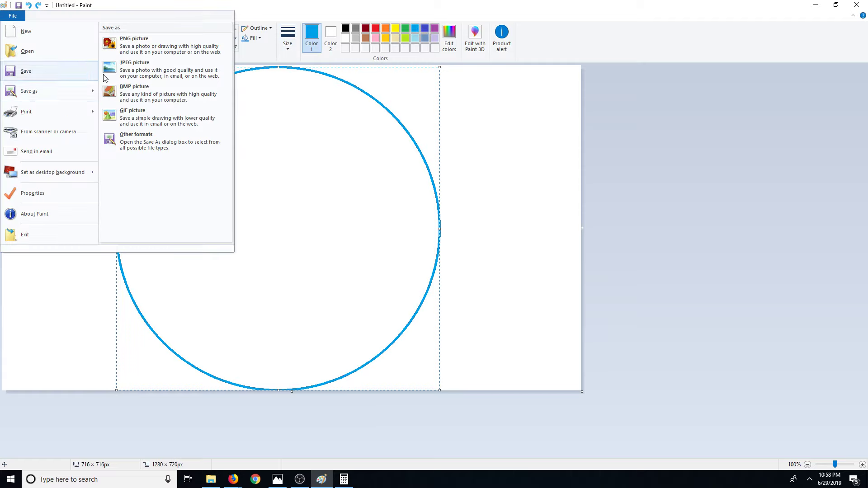
pyautogui.click(131, 72)
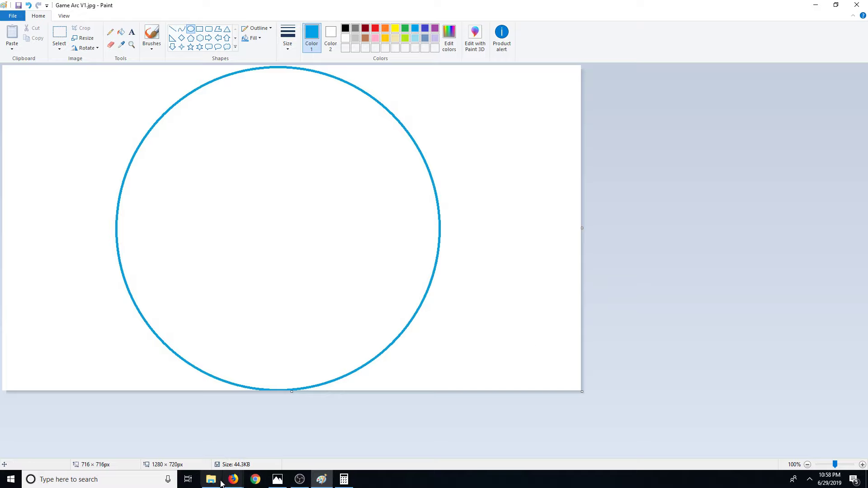
# Import the Game Arc V1 JPEG into Construct 3 as a sprite and rename it GameArc
pyautogui.moveTo(234, 478)
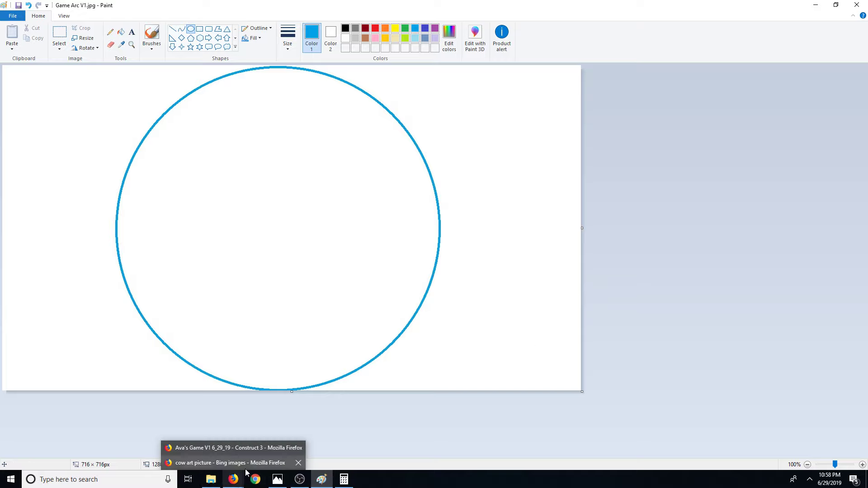
pyautogui.click(239, 448)
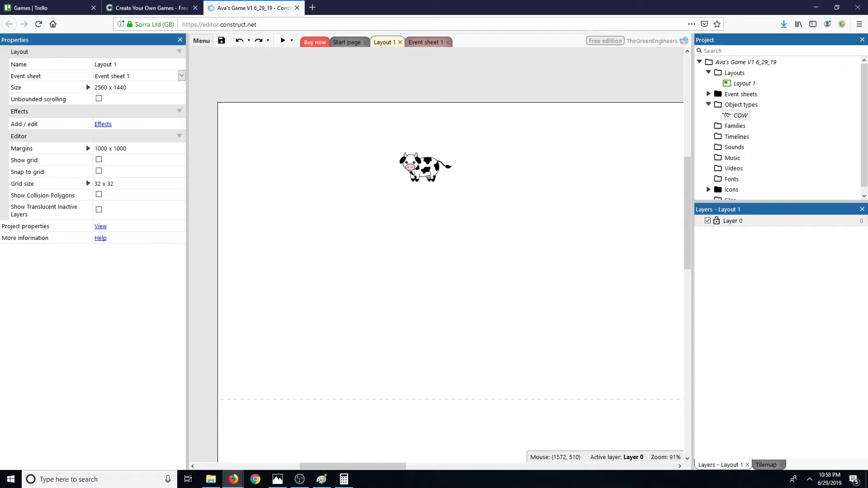
pyautogui.moveTo(239, 448); pyautogui.dragTo(767, 144)
pyautogui.moveTo(740, 112); pyautogui.dragTo(742, 114)
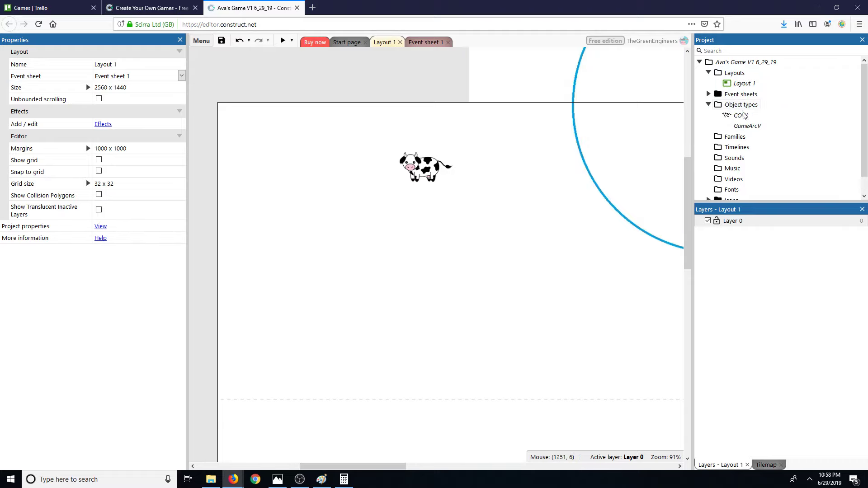
pyautogui.click(754, 128)
pyautogui.rightClick(755, 131)
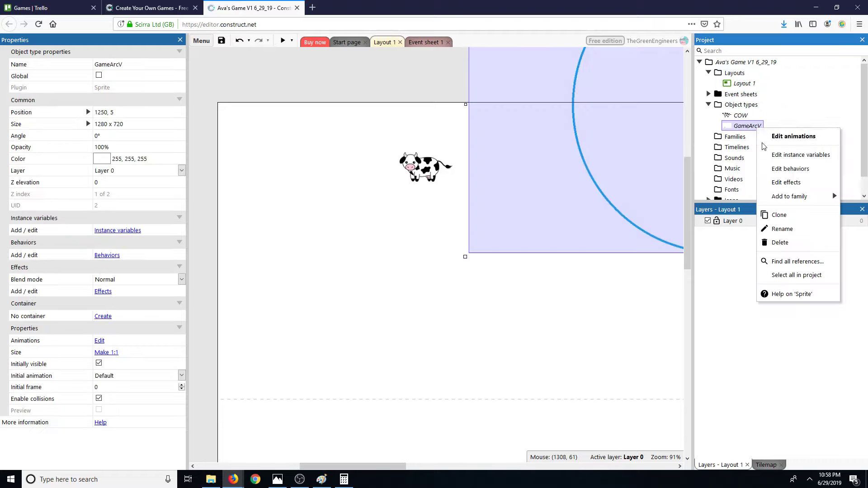
pyautogui.click(786, 230)
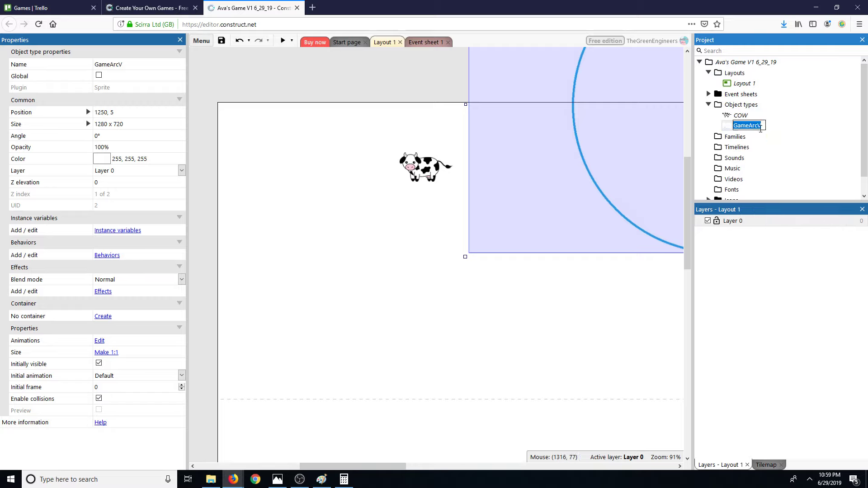
pyautogui.press('End')
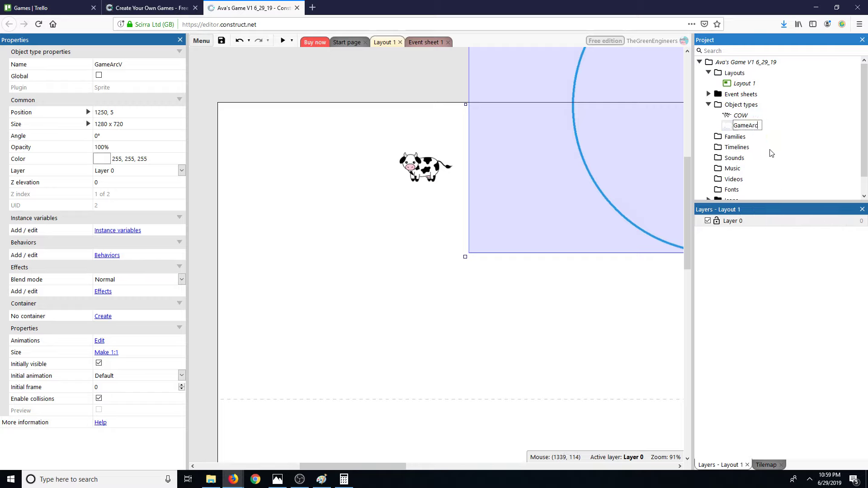
pyautogui.press('Return')
# Position the GameArc sprite at 643, 359 on Layout 1 and check its layer
pyautogui.moveTo(574, 128); pyautogui.dragTo(430, 314)
pyautogui.scroll(3, 441, 310)
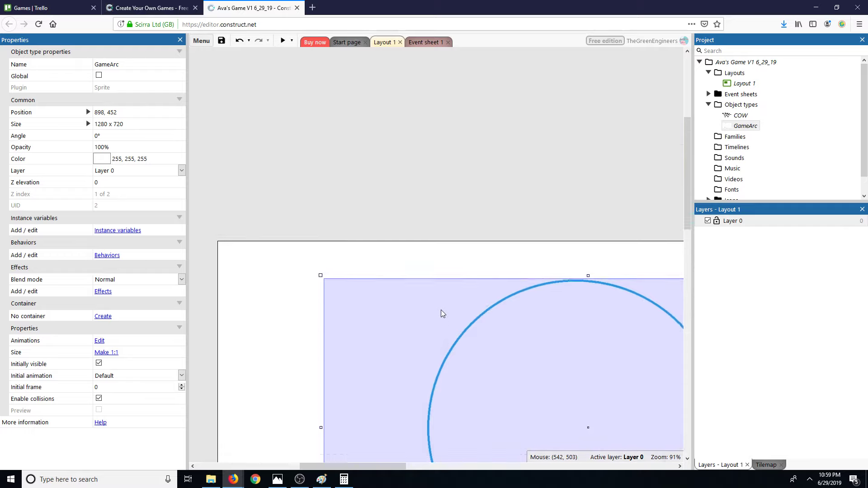
pyautogui.scroll(-5, 441, 310)
pyautogui.scroll(-1, 469, 258)
pyautogui.scroll(1, 484, 271)
pyautogui.moveTo(485, 271); pyautogui.dragTo(389, 229)
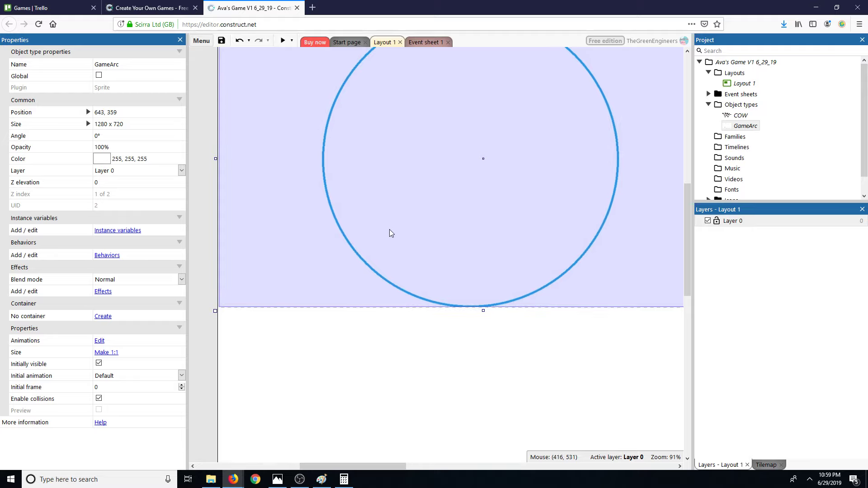
pyautogui.click(182, 171)
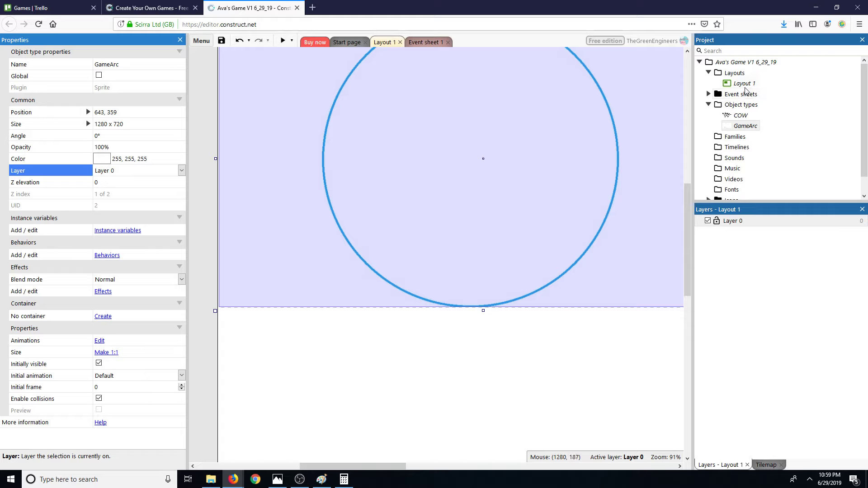
pyautogui.scroll(-2, 775, 164)
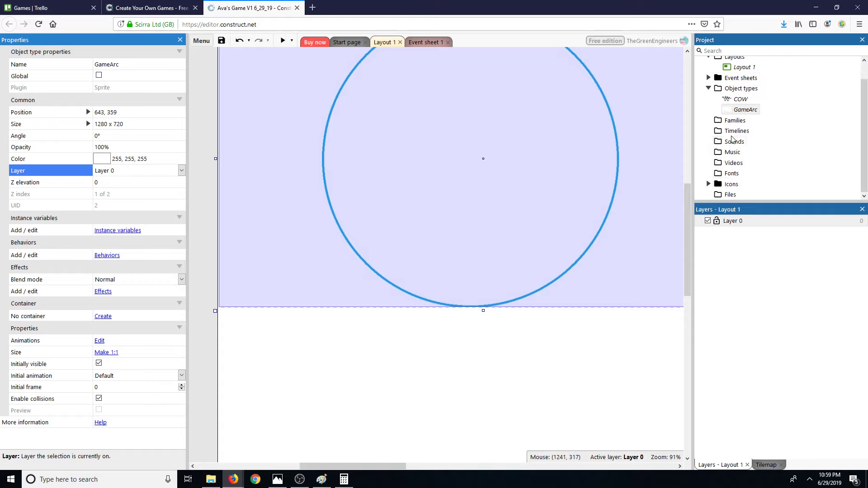
# Keep GameArc on Layer 0, then deselect it to show Layout 1's properties
pyautogui.scroll(2, 760, 161)
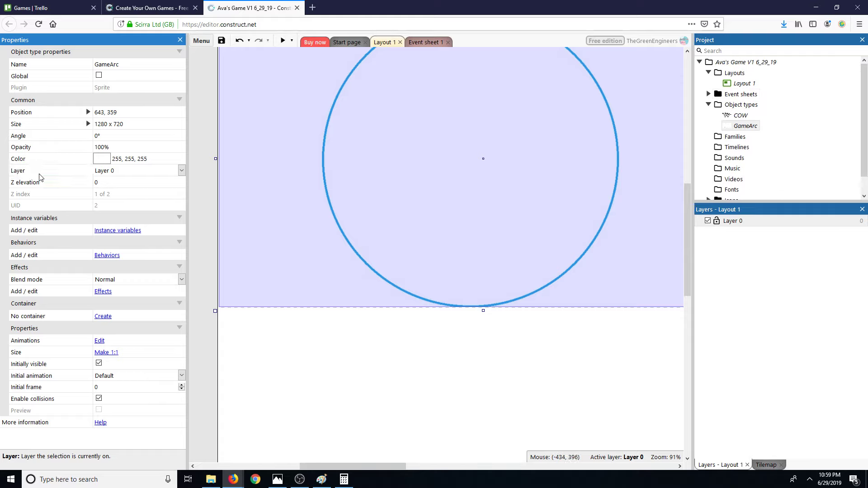
pyautogui.click(168, 173)
pyautogui.click(171, 172)
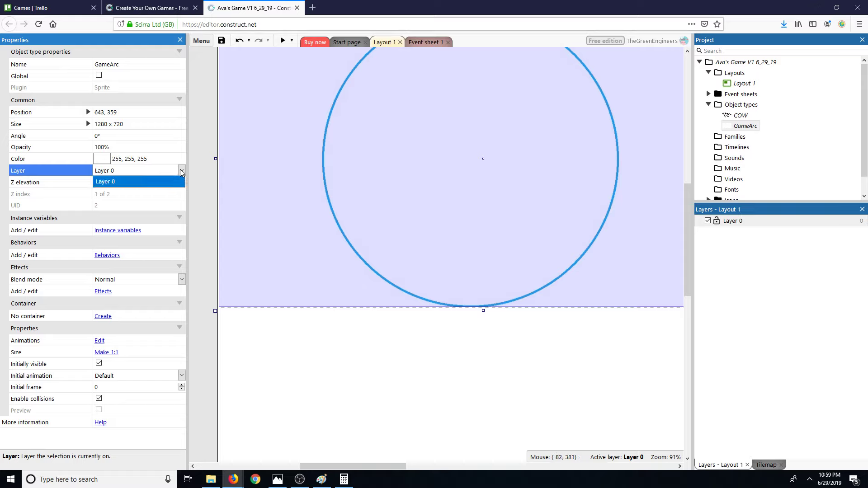
pyautogui.click(152, 181)
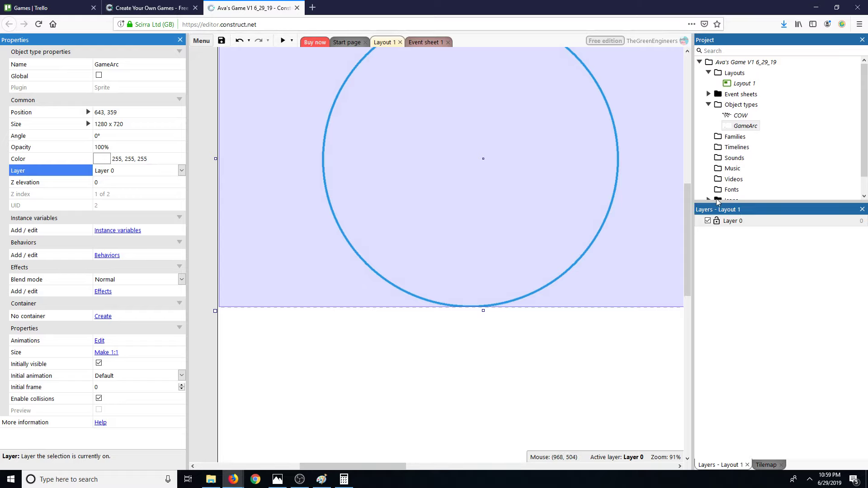
pyautogui.click(205, 42)
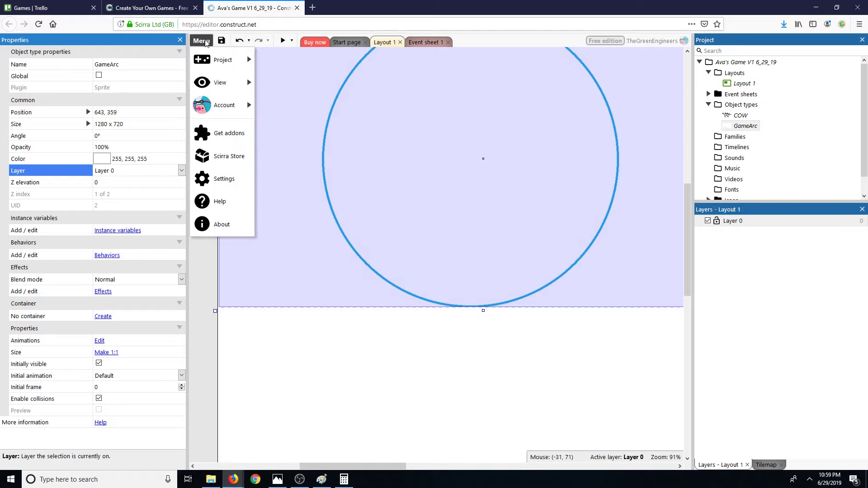
pyautogui.click(204, 41)
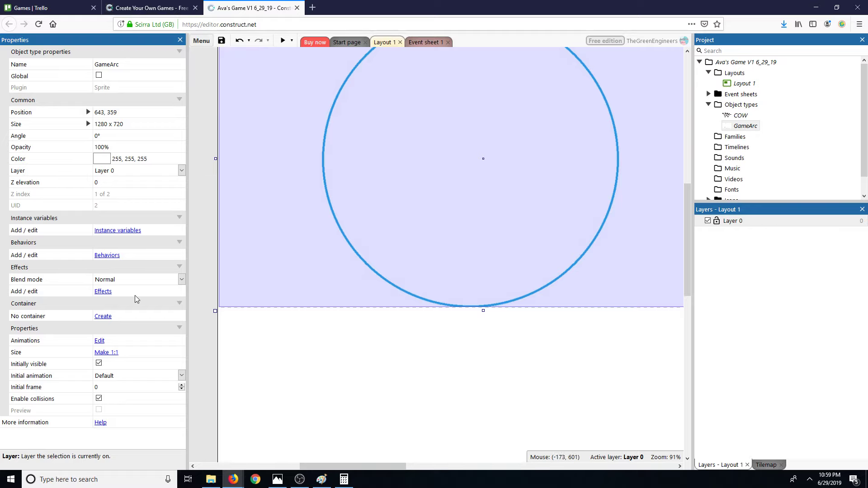
pyautogui.click(536, 349)
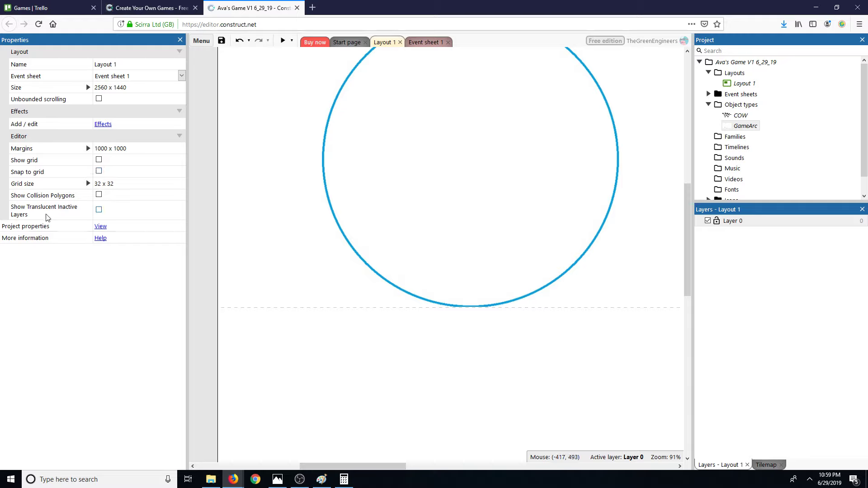
# Review the project properties and First layout setting, then reselect the GameArc sprite
pyautogui.click(103, 226)
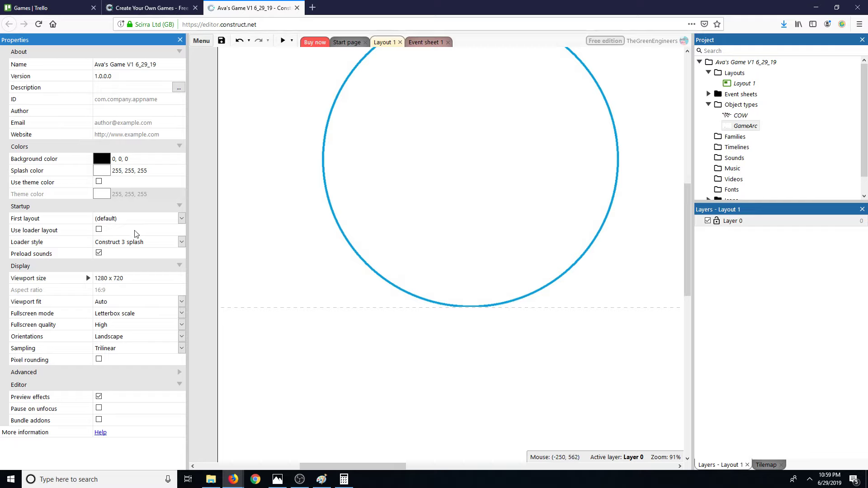
pyautogui.click(180, 219)
pyautogui.click(173, 252)
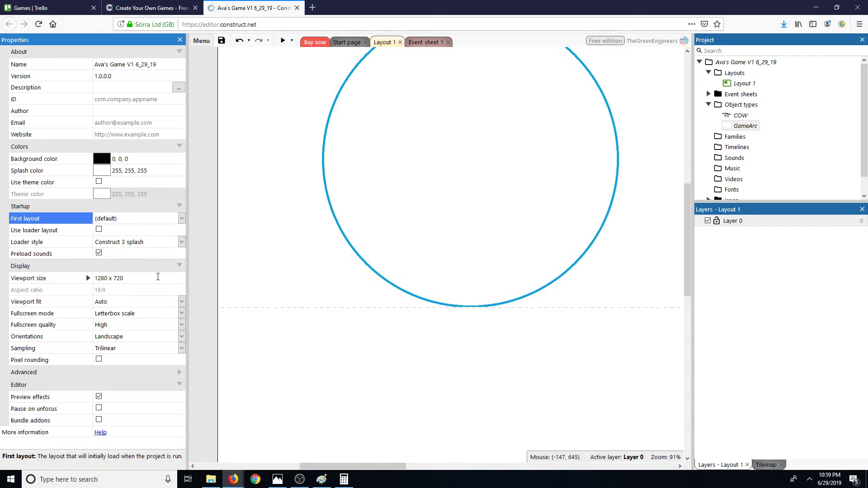
pyautogui.click(232, 269)
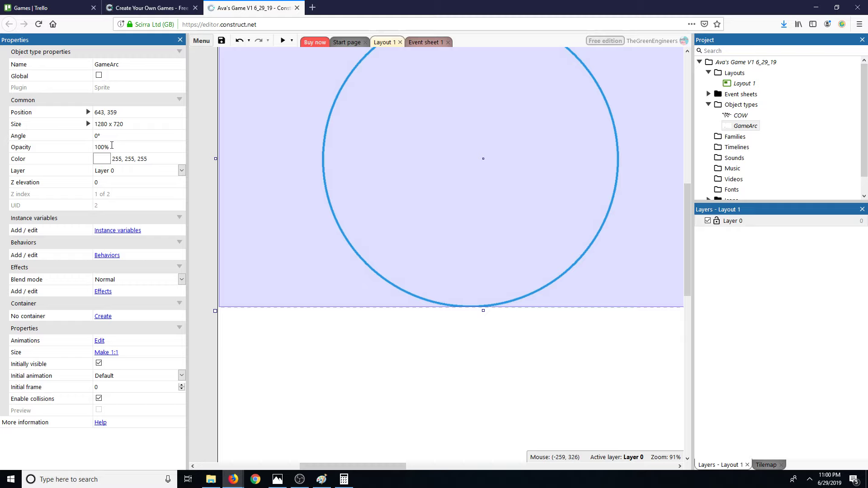
# Confirm GameArc stays on Layer 0 and switch between Event sheet 1 and Layout 1
pyautogui.click(177, 171)
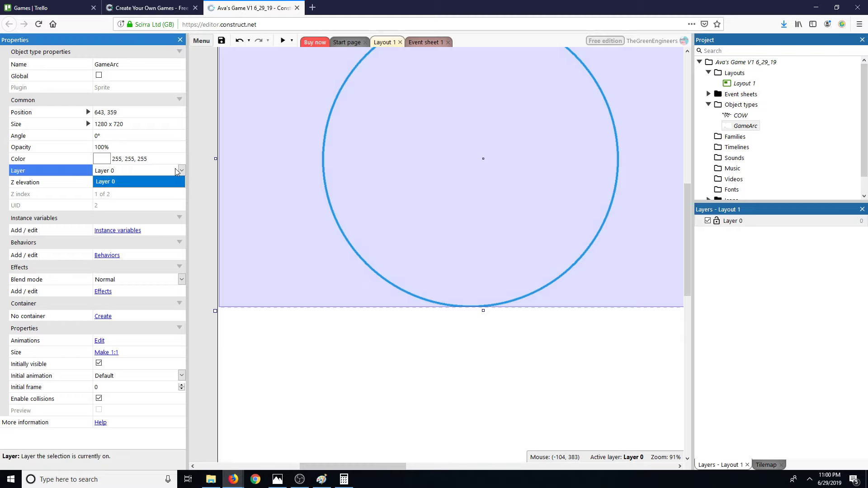
pyautogui.click(177, 171)
pyautogui.click(176, 171)
pyautogui.click(25, 175)
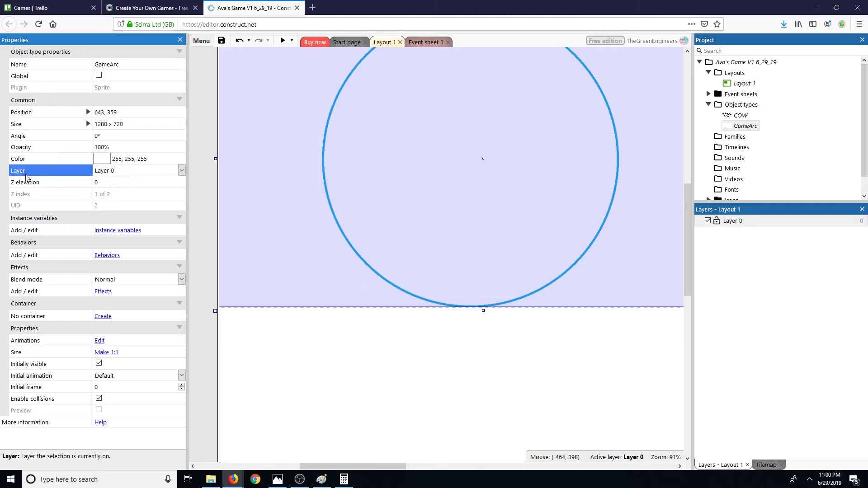
pyautogui.click(409, 45)
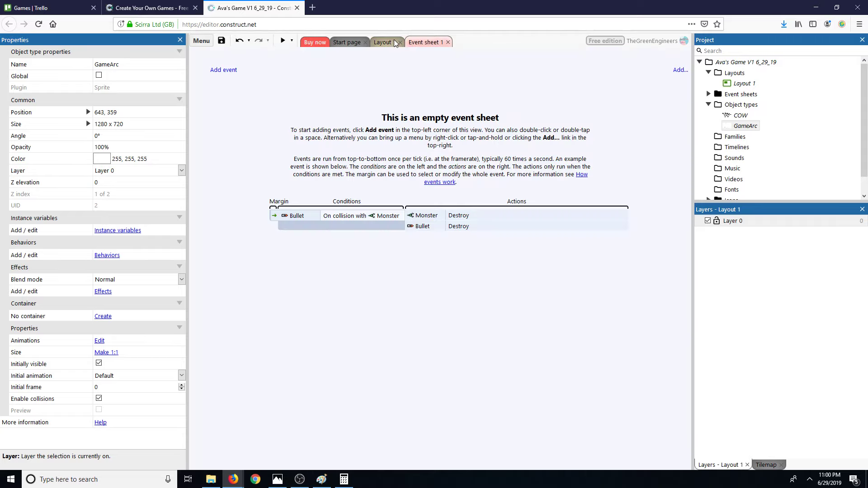
pyautogui.click(393, 41)
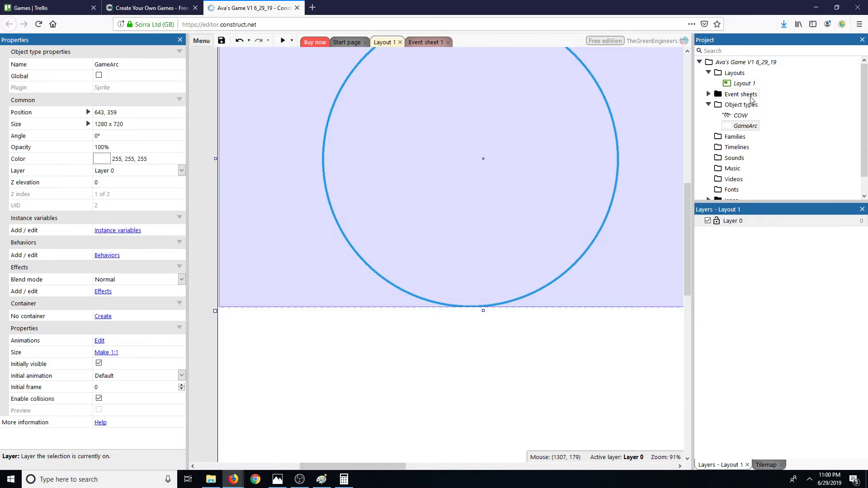
pyautogui.scroll(-1, 728, 109)
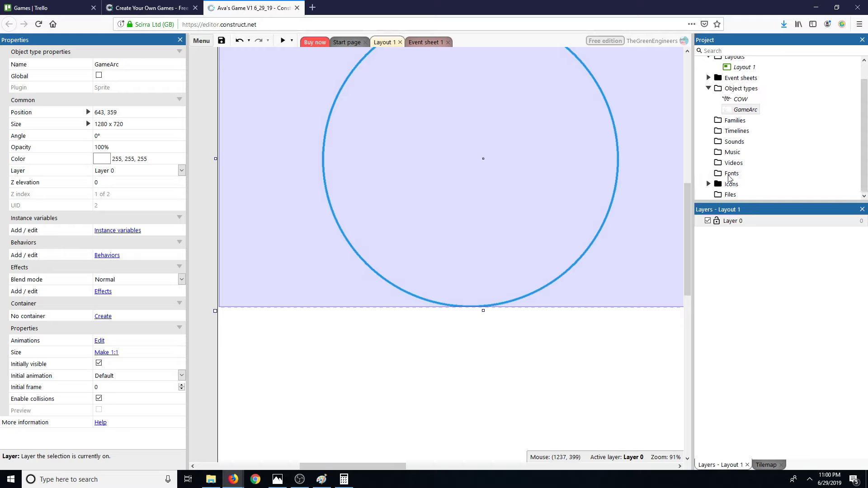
pyautogui.click(728, 176)
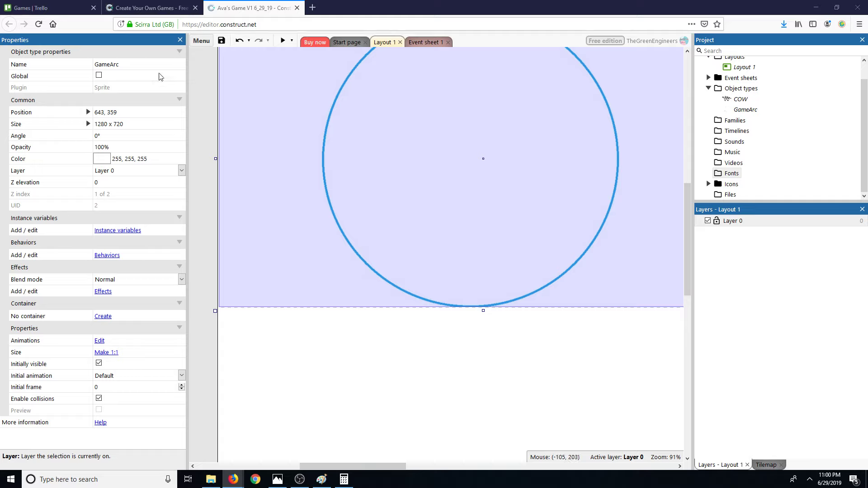
# Recheck the sprite's properties and layer setting, then open the Layers panel options
pyautogui.click(179, 52)
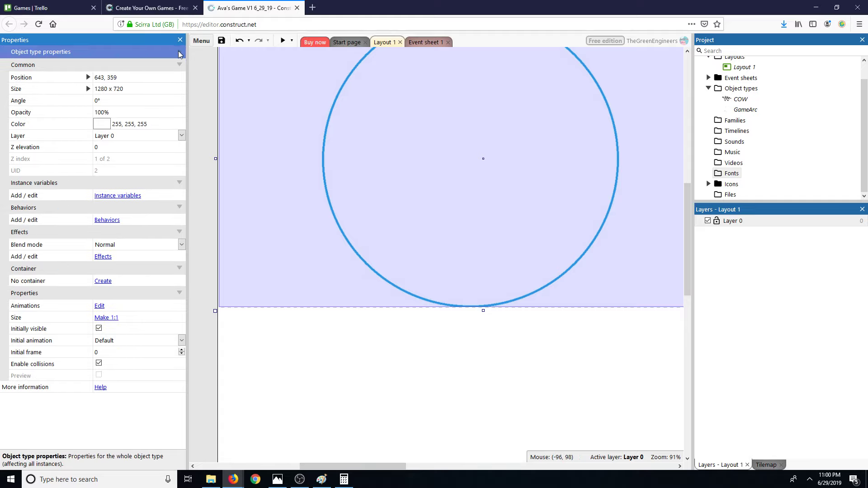
pyautogui.click(179, 54)
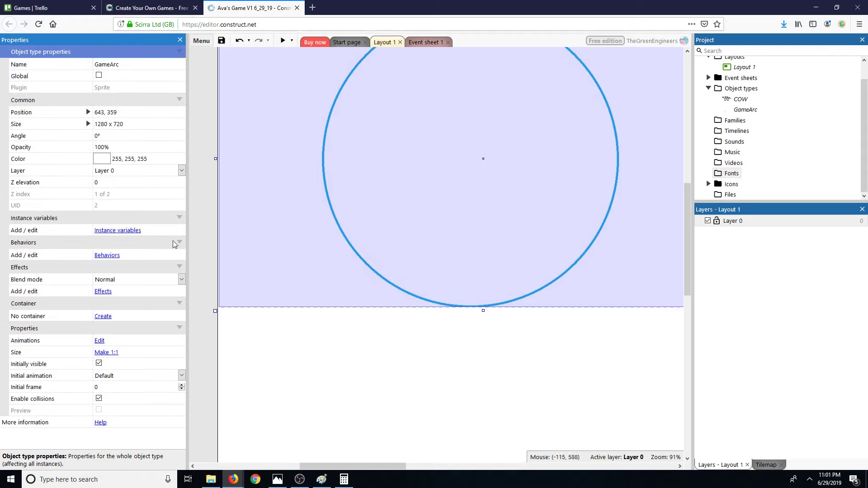
pyautogui.click(178, 175)
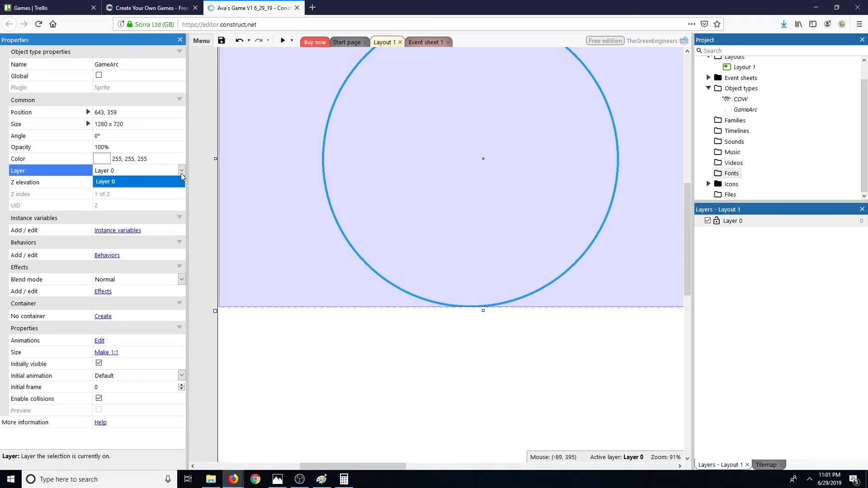
pyautogui.click(181, 173)
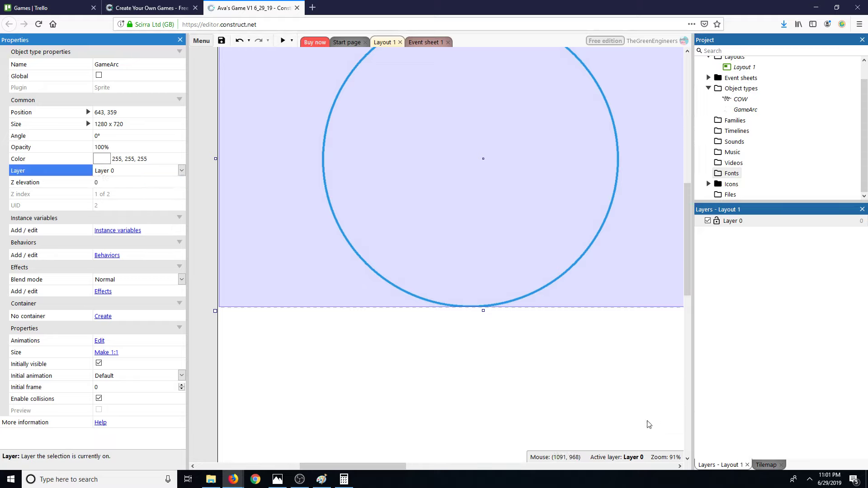
pyautogui.click(630, 460)
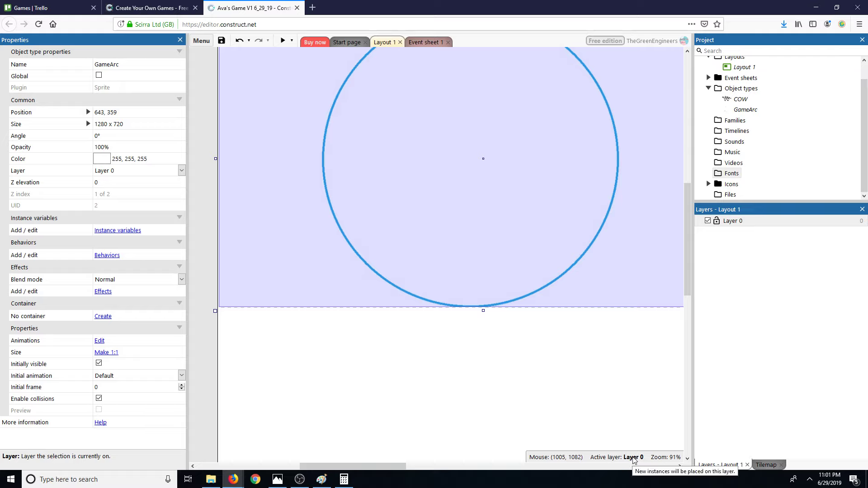
pyautogui.click(721, 465)
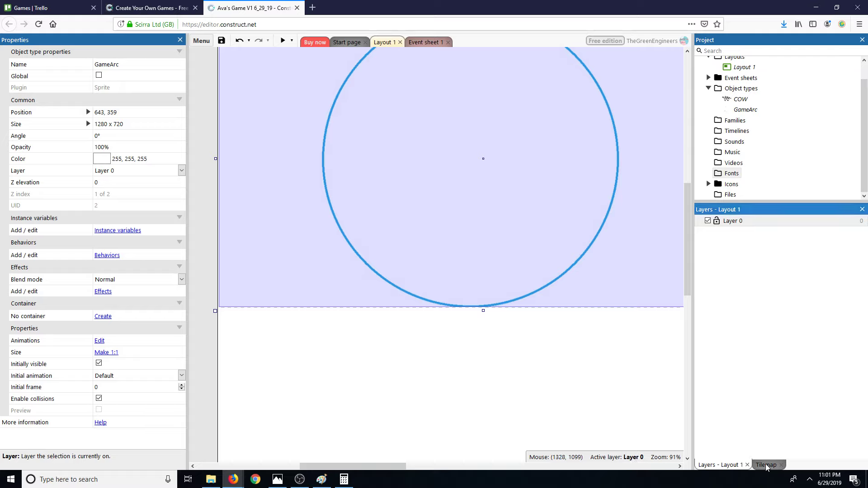
pyautogui.rightClick(728, 470)
pyautogui.click(714, 437)
pyautogui.scroll(2, 807, 158)
pyautogui.click(742, 84)
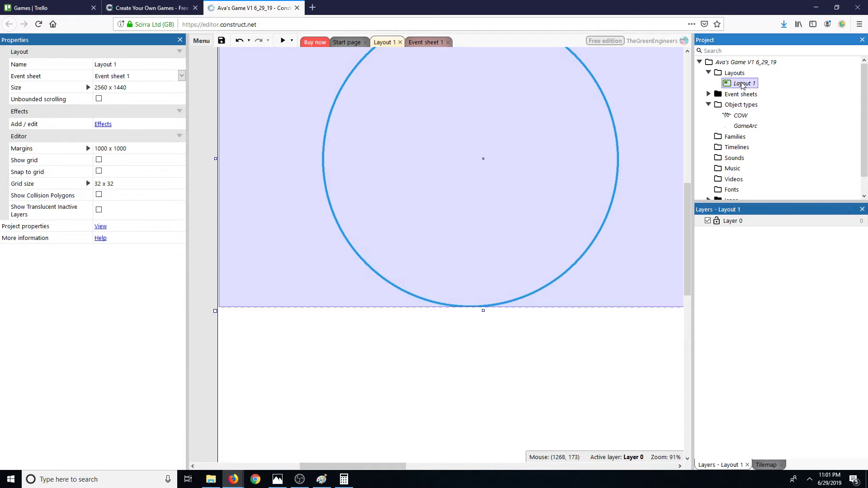
pyautogui.rightClick(742, 86)
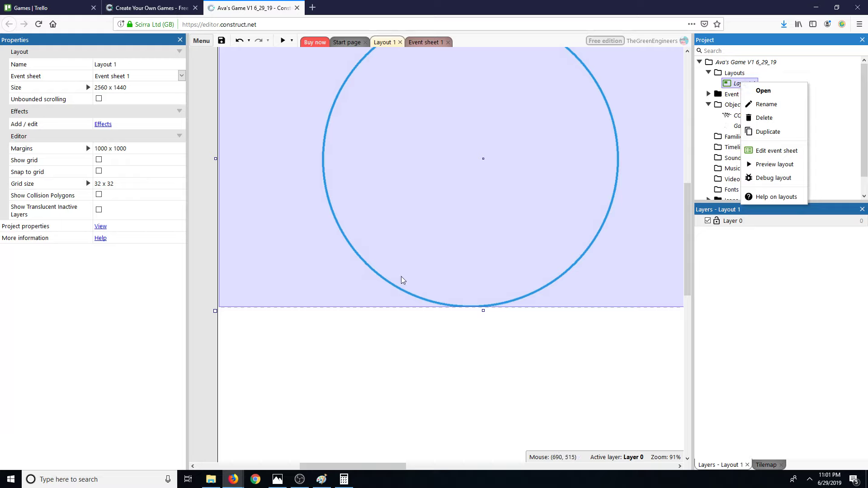
pyautogui.click(172, 312)
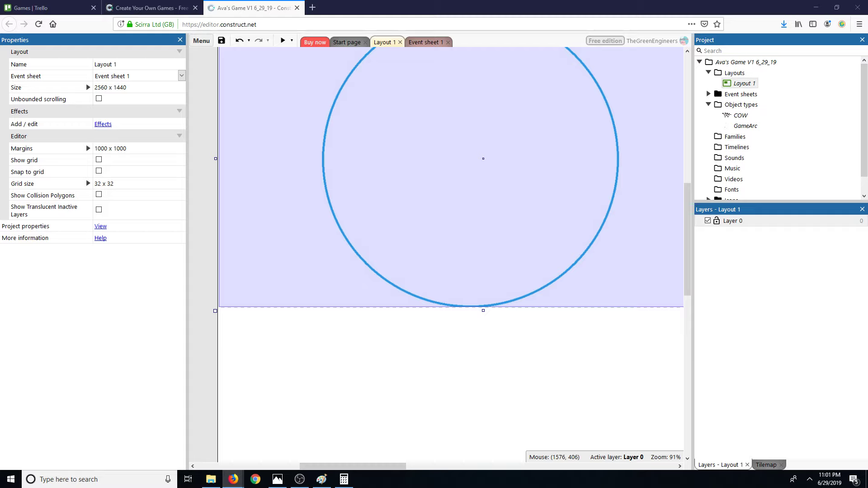
pyautogui.click(197, 41)
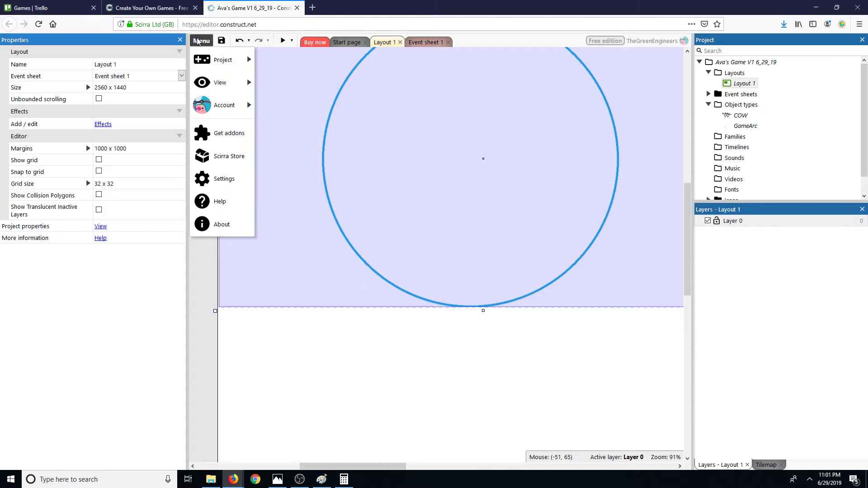
pyautogui.moveTo(221, 83)
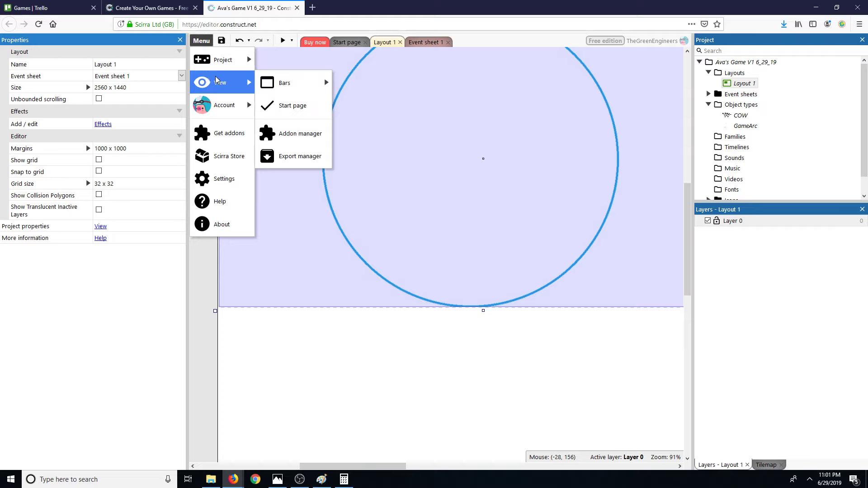
pyautogui.moveTo(273, 88)
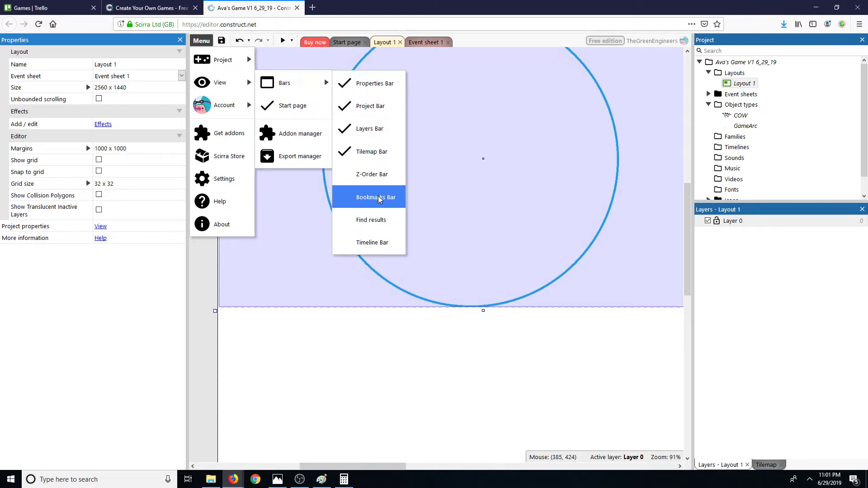
pyautogui.click(375, 129)
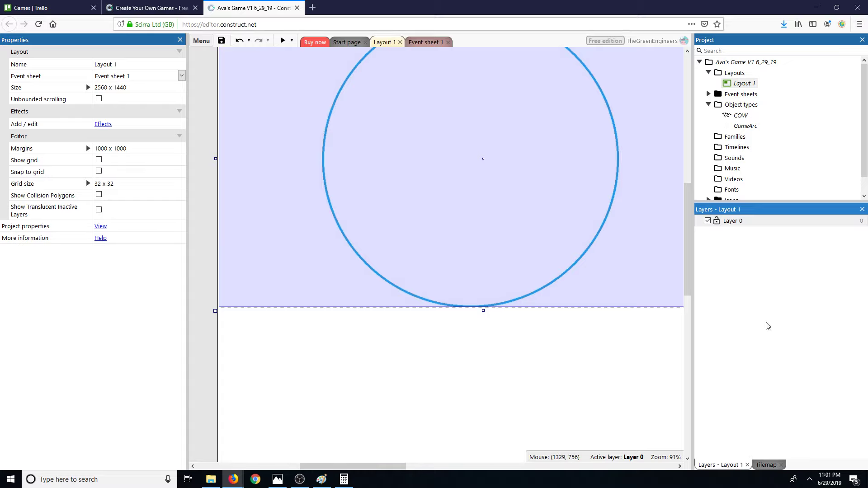
pyautogui.click(708, 221)
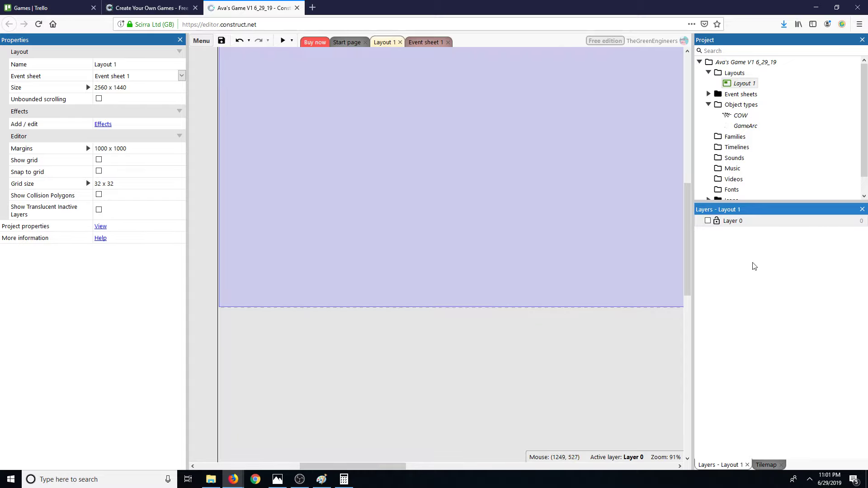
pyautogui.scroll(6, 507, 287)
pyautogui.scroll(-3, 527, 293)
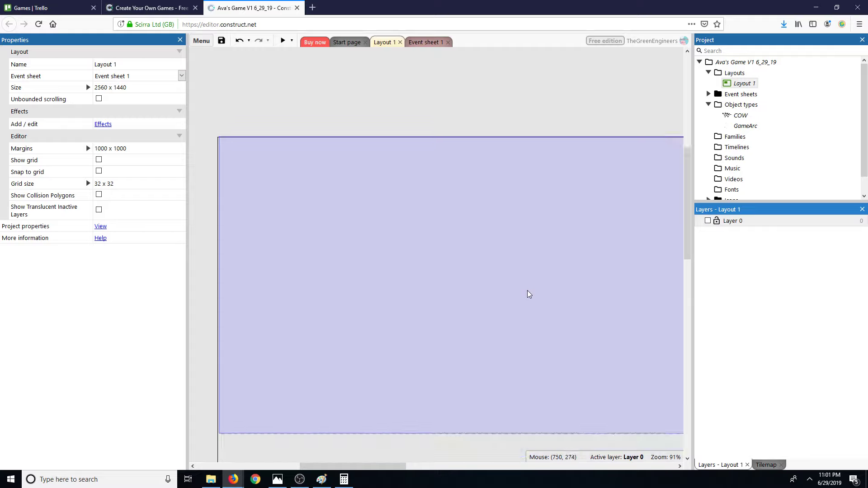
pyautogui.keyDown('ctrl'); pyautogui.scroll(-2, 527, 293); pyautogui.keyUp('ctrl')
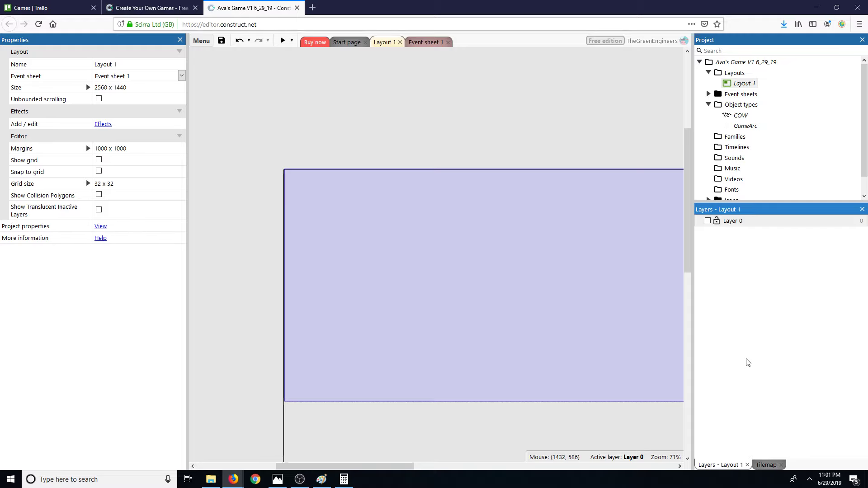
pyautogui.click(607, 381)
pyautogui.moveTo(606, 381); pyautogui.dragTo(489, 370, button='middle')
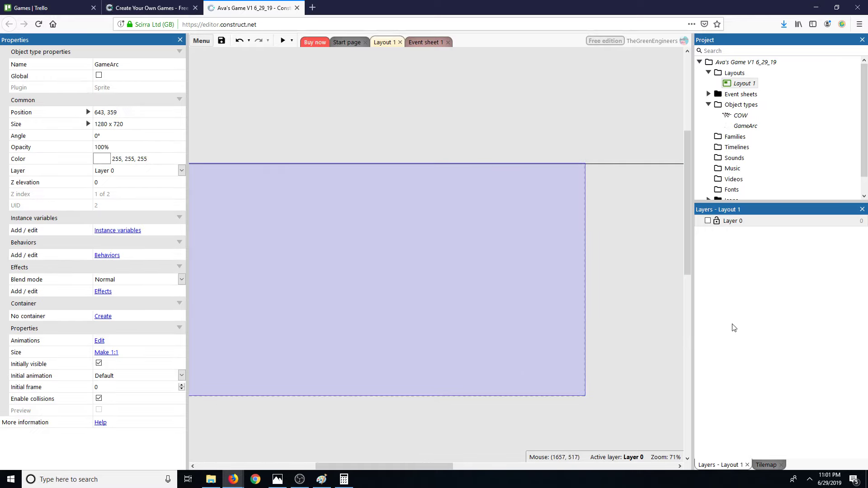
pyautogui.click(709, 222)
pyautogui.click(708, 222)
pyautogui.click(708, 222)
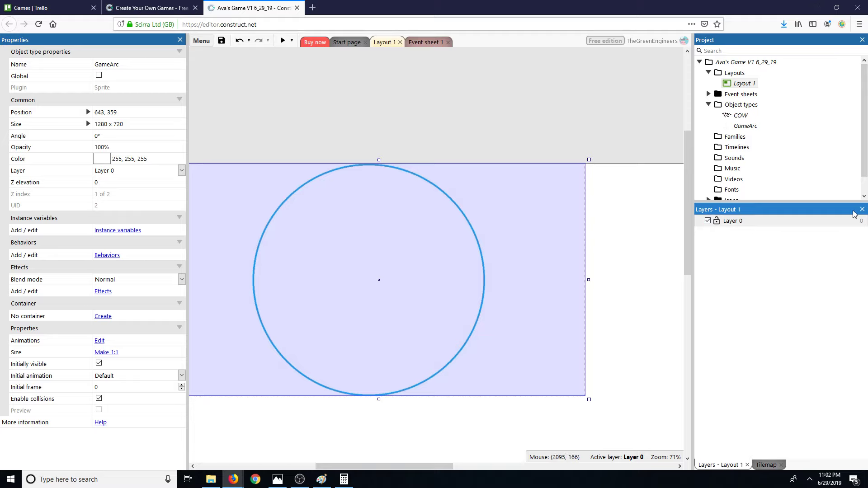
# Redock the Layers panel and add a new top layer named Tiles
pyautogui.rightClick(764, 210)
pyautogui.click(783, 220)
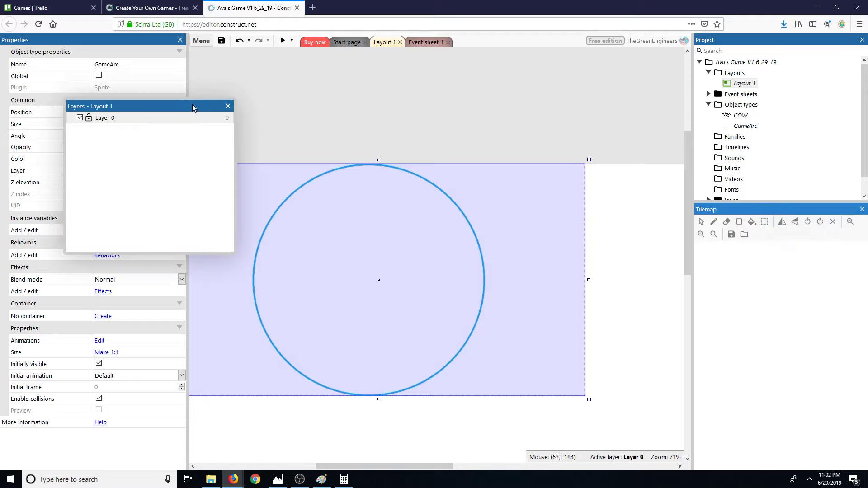
pyautogui.moveTo(191, 105); pyautogui.dragTo(787, 341)
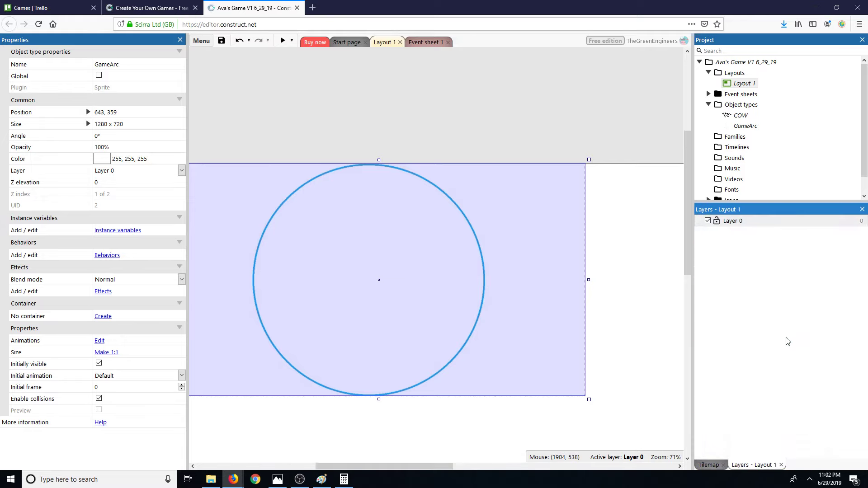
pyautogui.rightClick(730, 221)
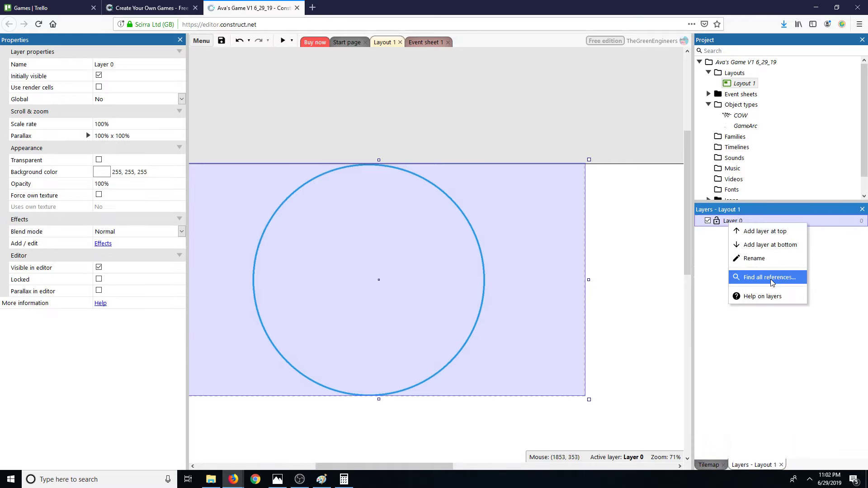
pyautogui.click(766, 233)
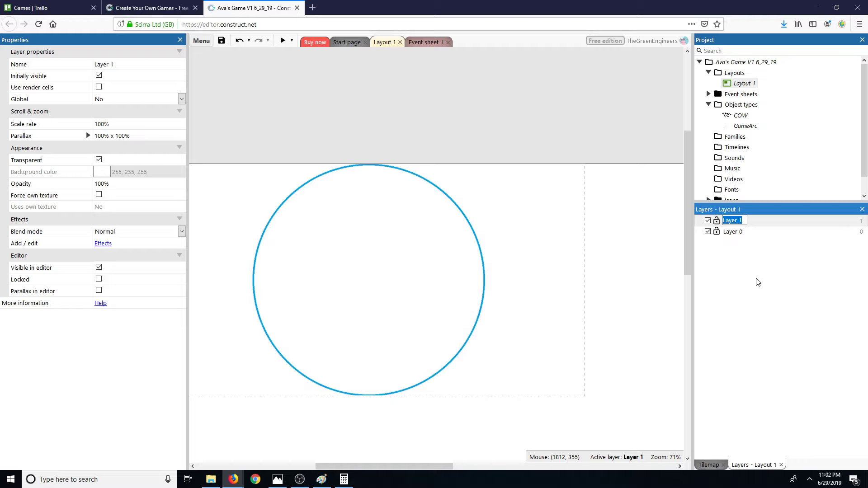
pyautogui.write('Tiles')
pyautogui.press('Return')
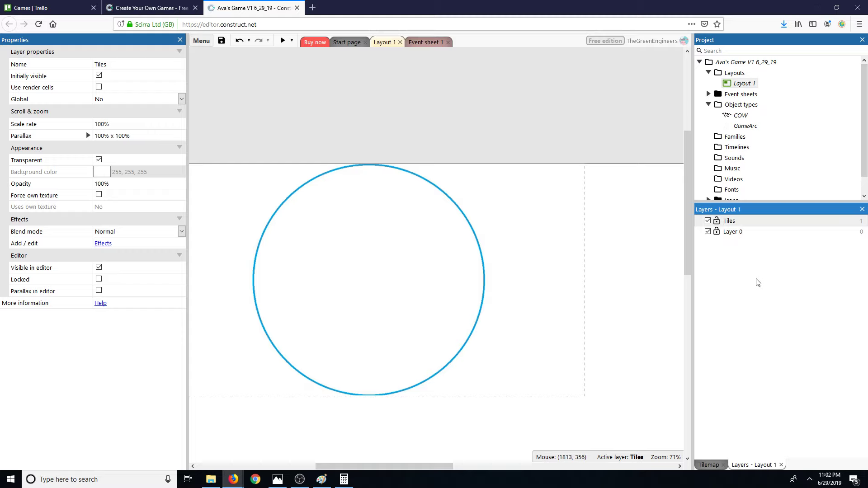
# Rename Layer 0 to Arc
pyautogui.rightClick(732, 232)
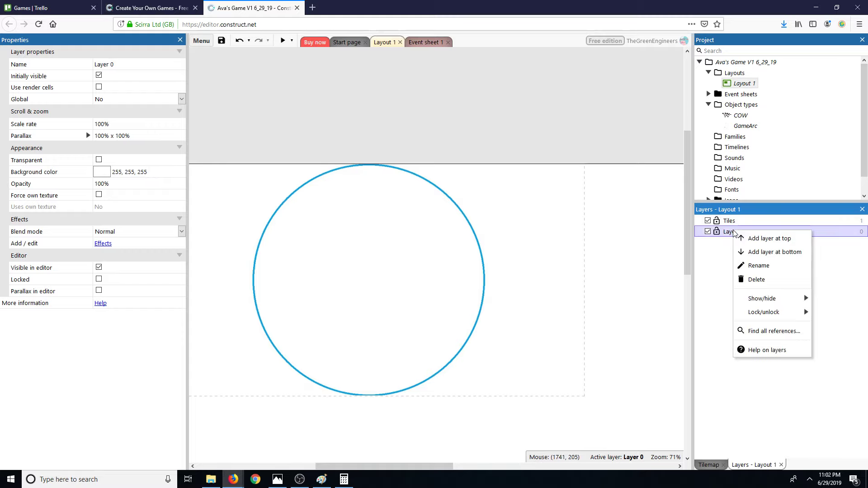
pyautogui.click(772, 267)
pyautogui.write('A')
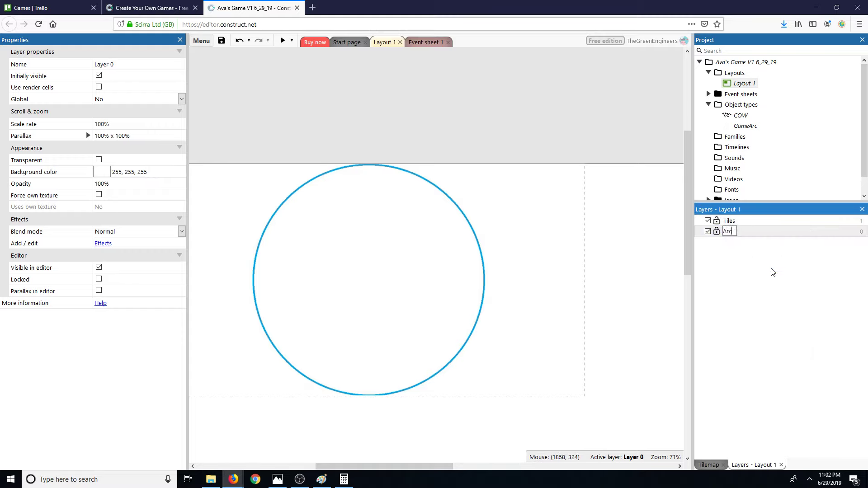
pyautogui.write('rc')
pyautogui.press('Return')
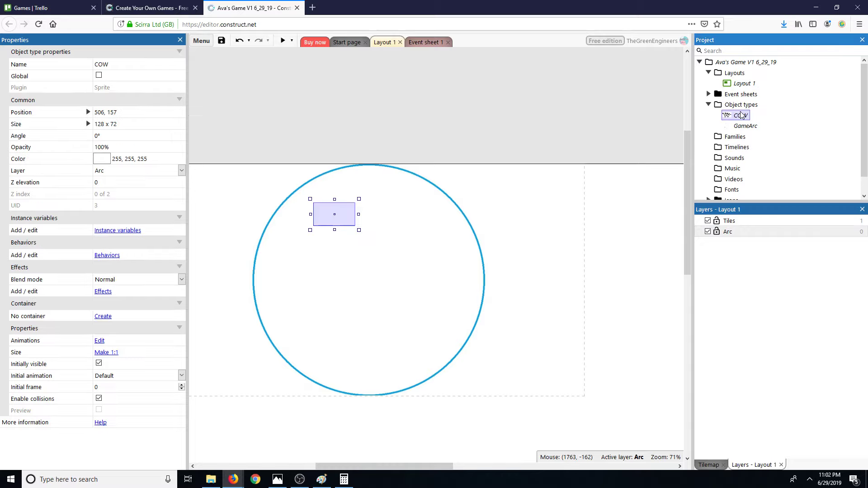
# Add a COW instance on the Tiles layer and move it to the circle's top at 684, 67
pyautogui.doubleClick(741, 116)
pyautogui.click(182, 171)
pyautogui.click(171, 180)
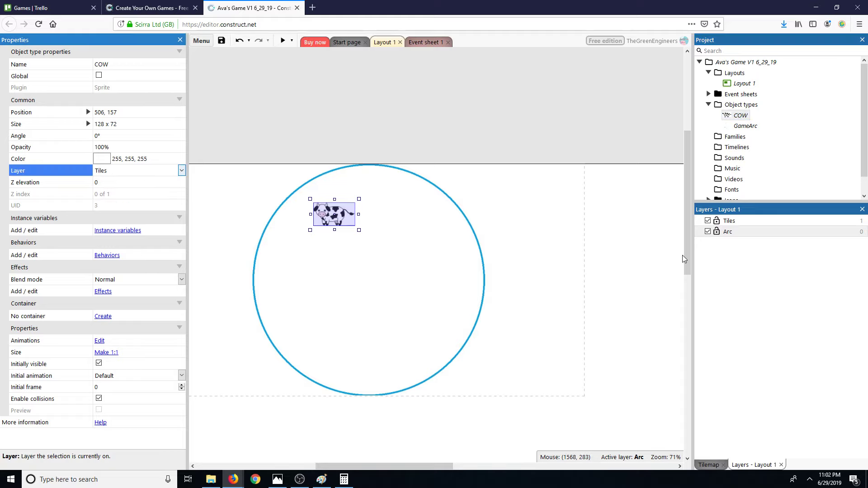
pyautogui.click(756, 284)
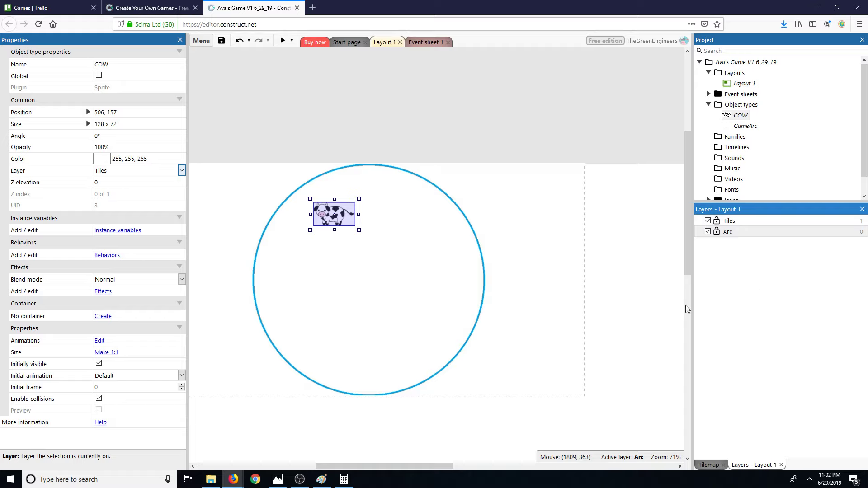
pyautogui.moveTo(336, 214); pyautogui.dragTo(398, 184)
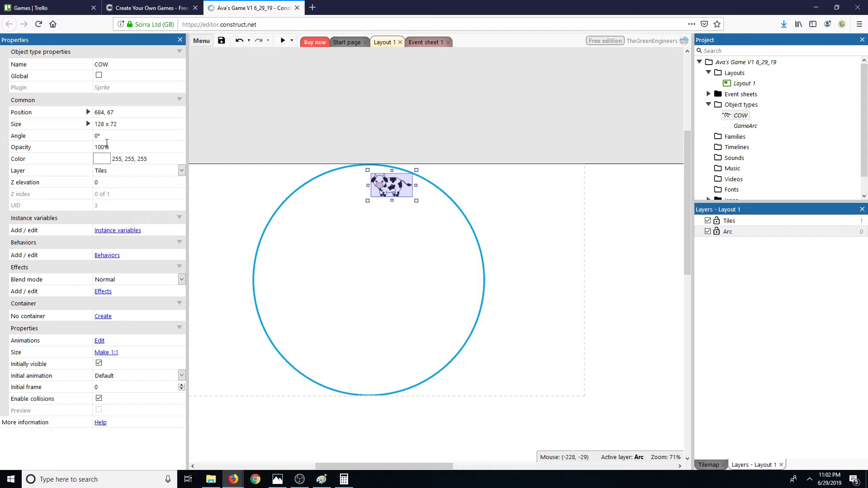
# Tilt the cow to a 15° angle and slide it left along the arc
pyautogui.click(110, 136)
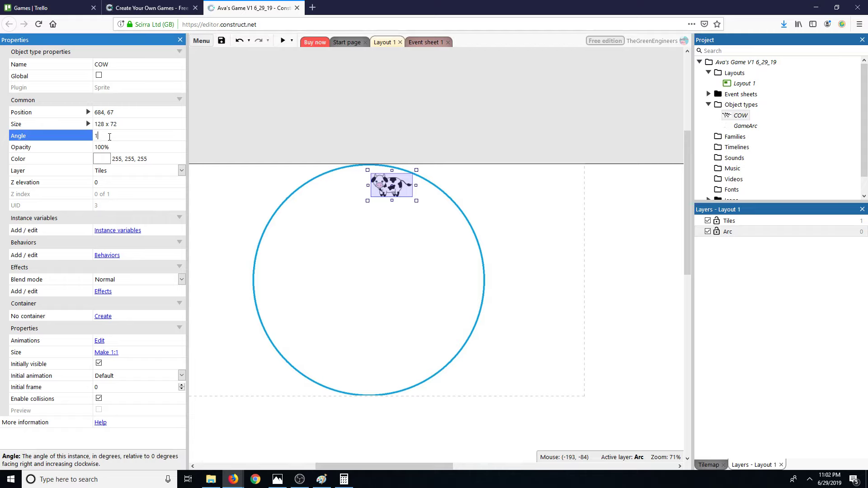
pyautogui.click(518, 262)
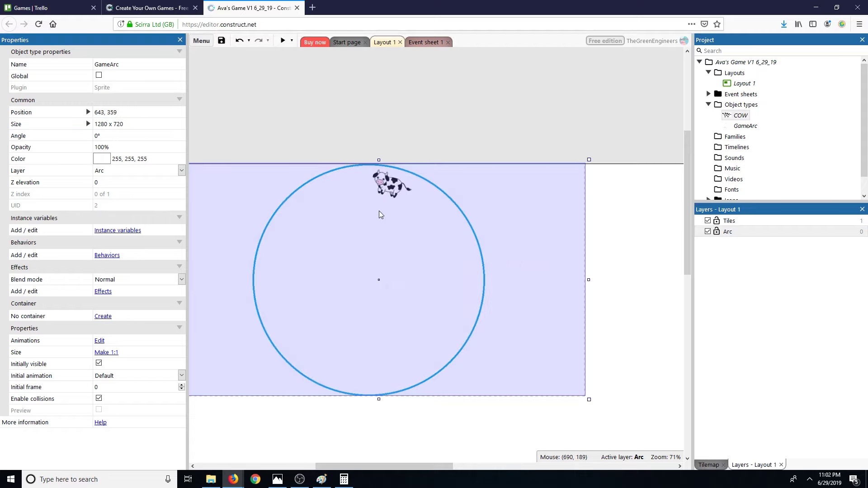
pyautogui.click(392, 191)
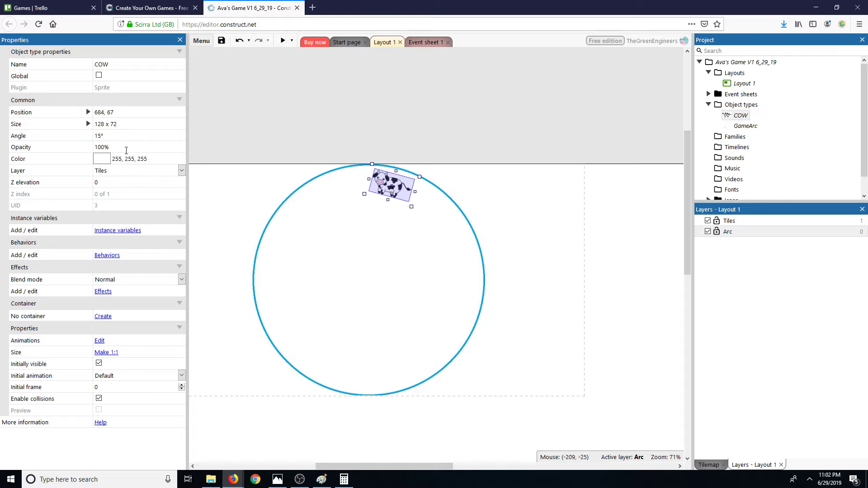
pyautogui.moveTo(385, 185); pyautogui.dragTo(374, 183)
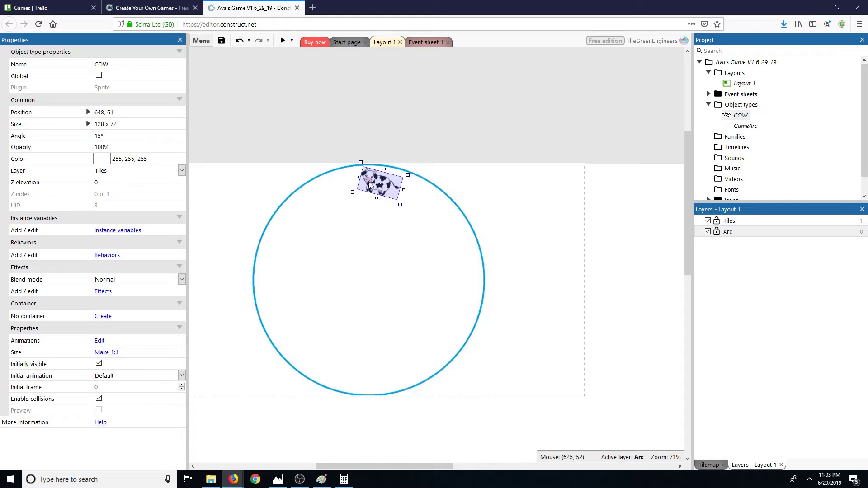
# Reset the cow's angle to 0 and settle it atop the circle at 613, 50
pyautogui.click(101, 135)
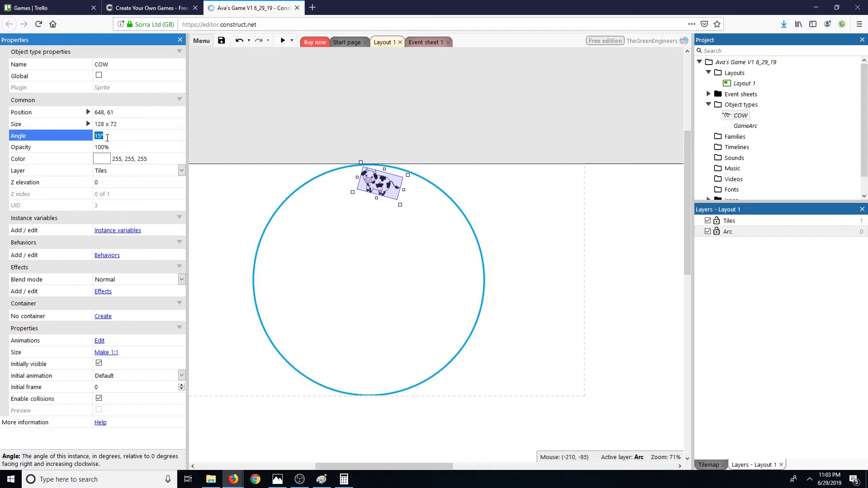
pyautogui.write('0')
pyautogui.click(298, 117)
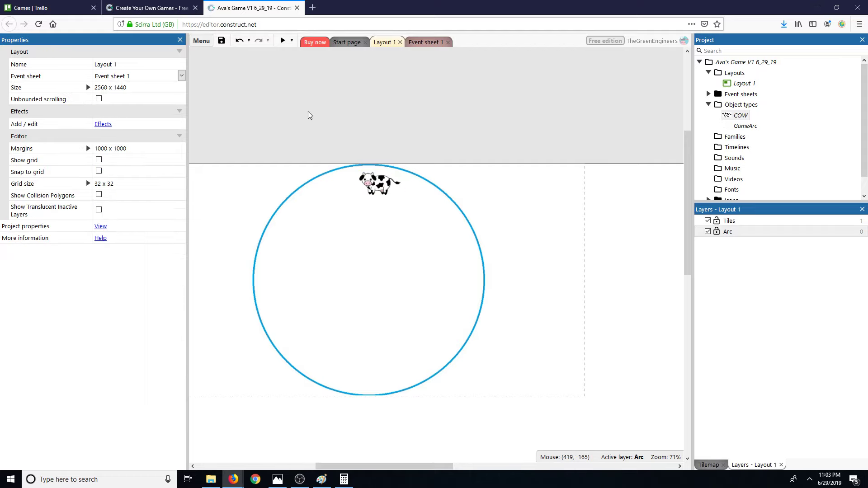
pyautogui.moveTo(379, 188); pyautogui.dragTo(364, 182)
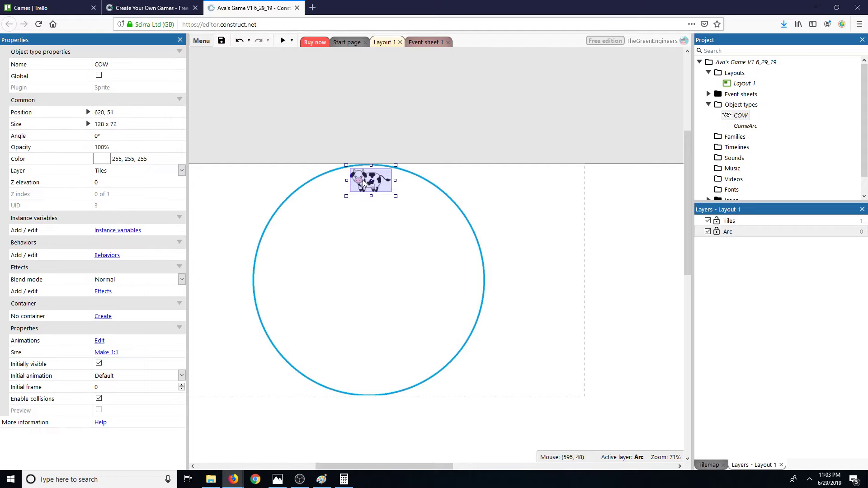
pyautogui.click(393, 107)
pyautogui.click(367, 177)
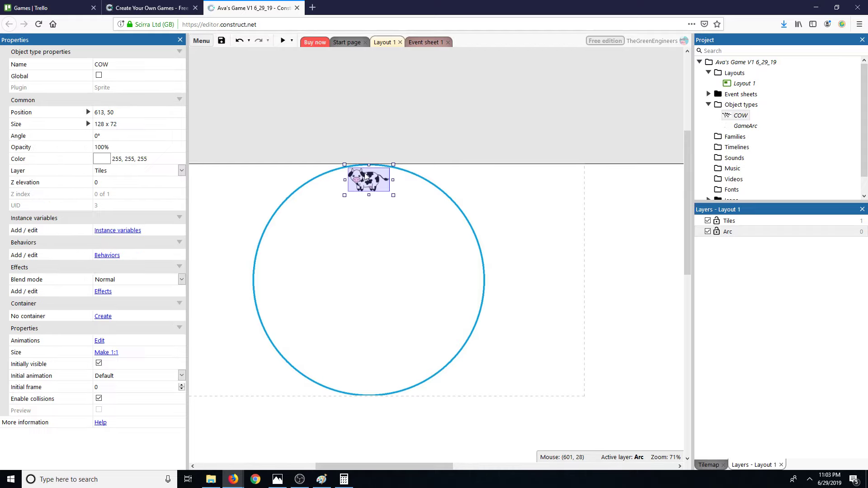
pyautogui.click(452, 132)
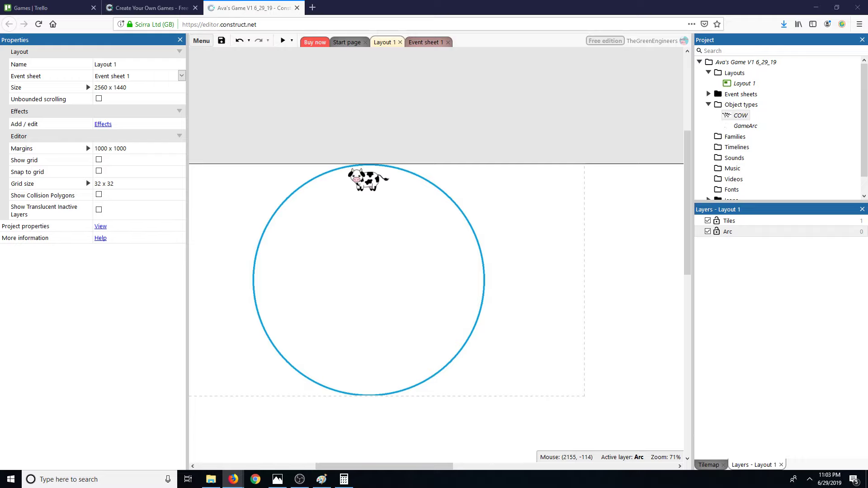
pyautogui.hotkey('alt', 'Tab')
pyautogui.press('super+shift+Right')
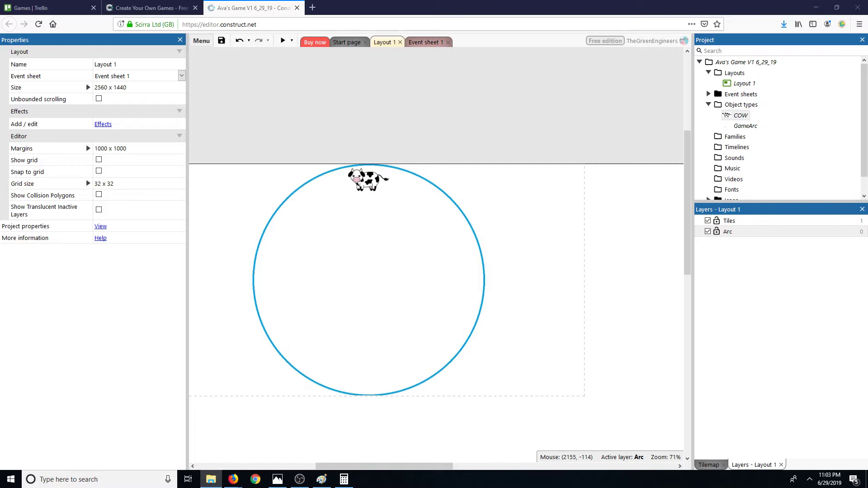
pyautogui.hotkey('alt', 'Tab')
pyautogui.doubleClick(404, 3)
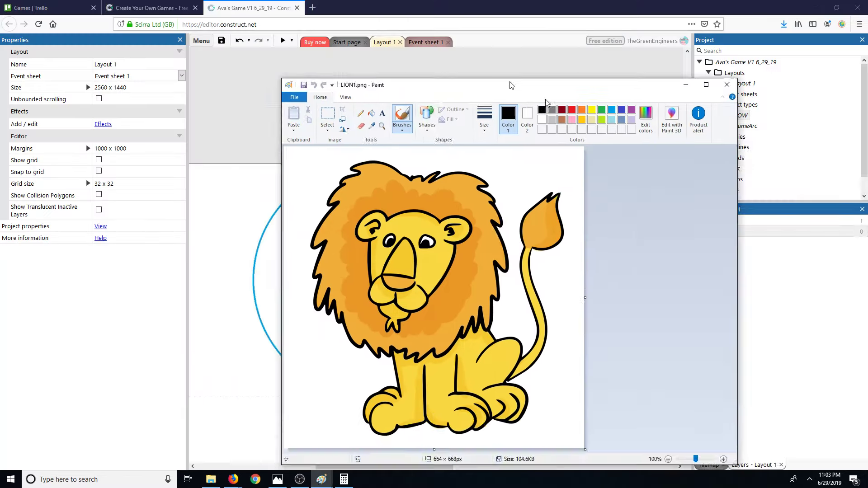
pyautogui.press('super+shift+Right')
pyautogui.click(357, 182)
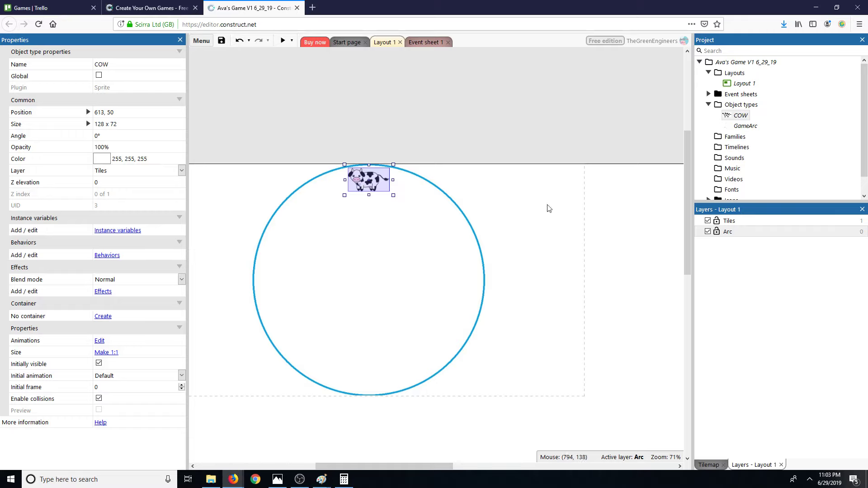
pyautogui.hotkey('alt', 'Tab')
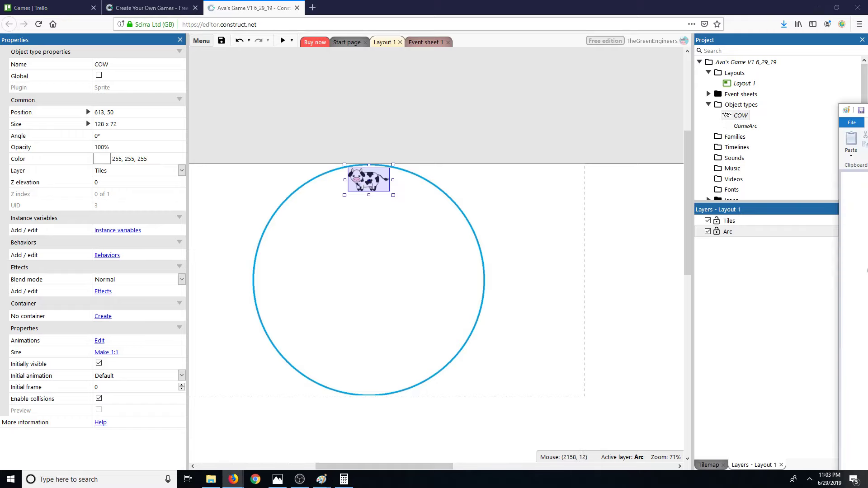
pyautogui.press('super+shift+Left')
# Resize the lion picture in Paint to 128 × 128 pixels
pyautogui.press('super+Up')
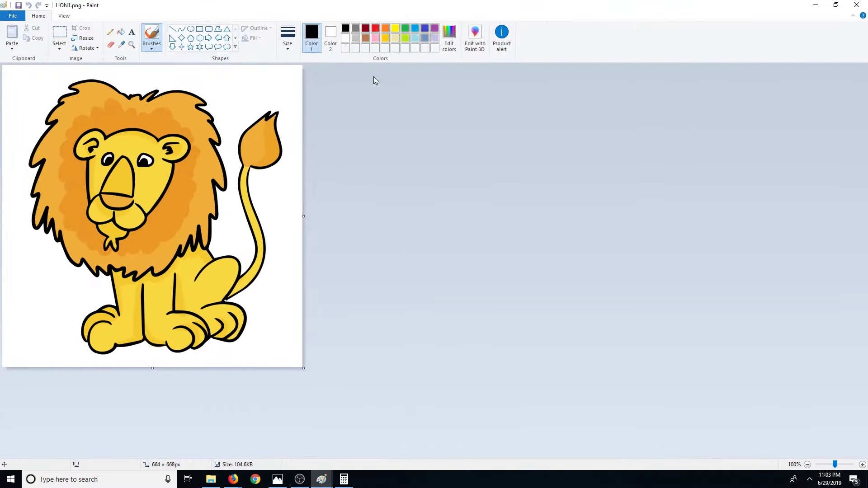
pyautogui.click(85, 38)
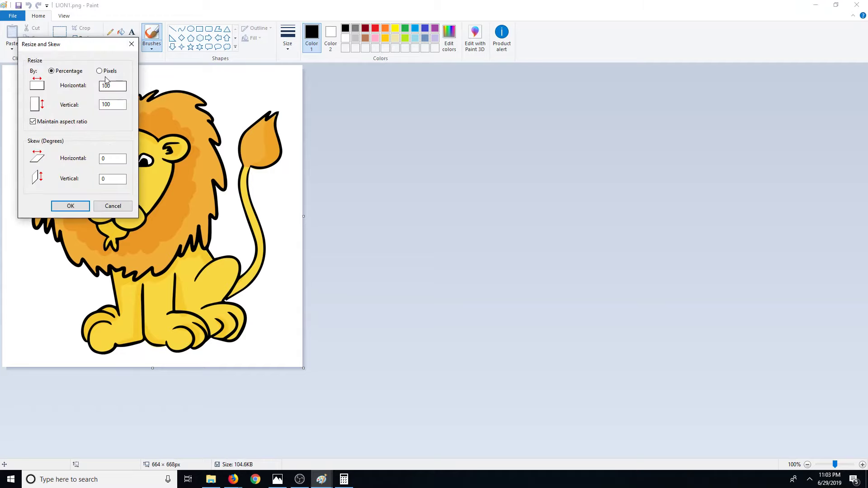
pyautogui.click(99, 71)
pyautogui.moveTo(114, 83); pyautogui.dragTo(82, 90)
pyautogui.write('128')
pyautogui.click(70, 207)
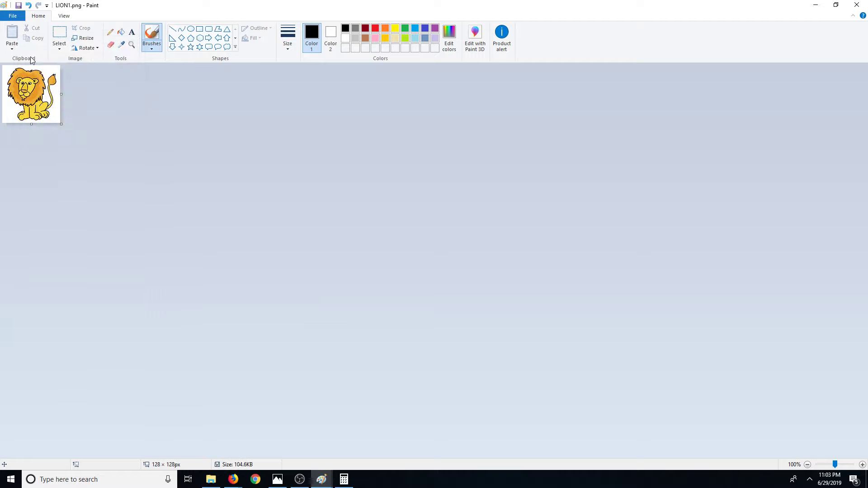
# Save it as LION1Resized.png, accepting the transparency warning, and minimise Paint
pyautogui.click(11, 18)
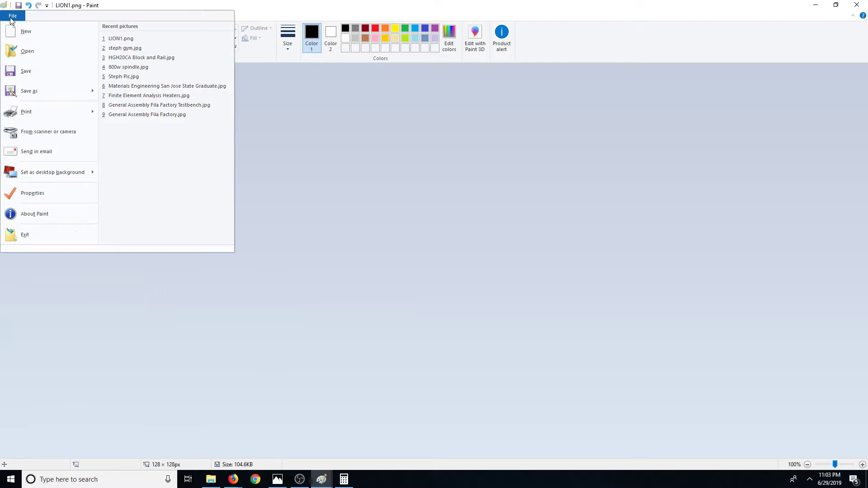
pyautogui.click(71, 95)
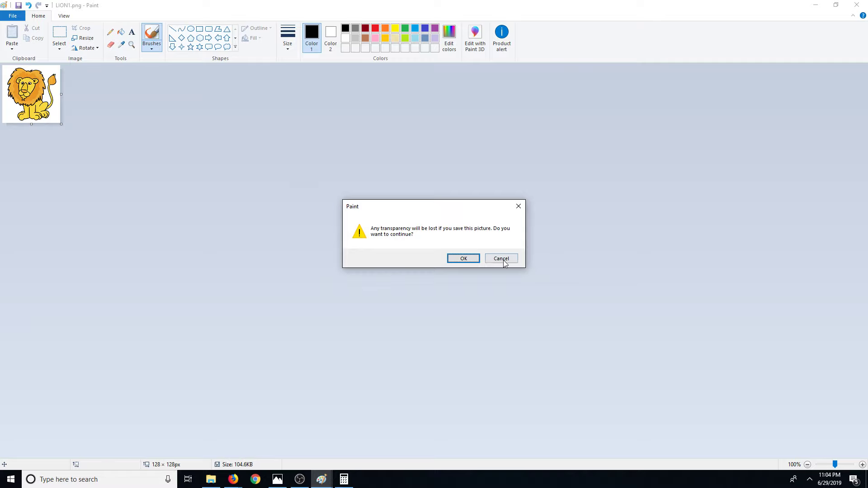
pyautogui.click(464, 259)
pyautogui.click(815, 4)
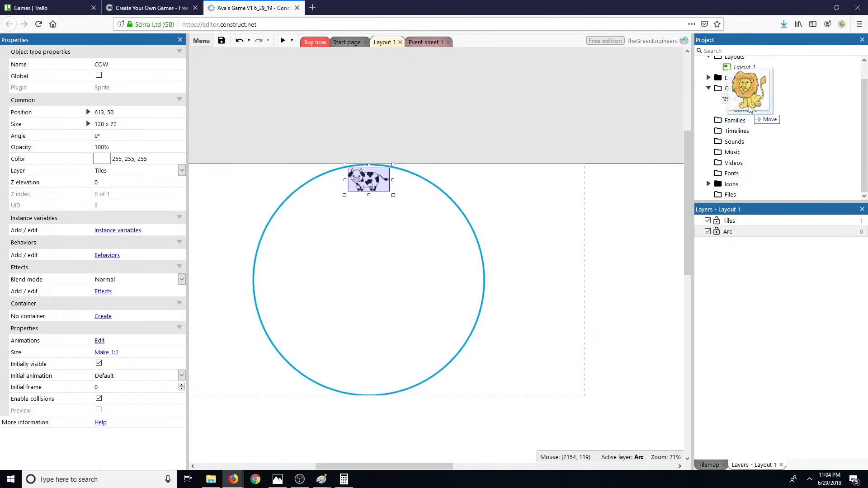
# Import the lion image as a LION1Resized sprite and put it on the Tiles layer
pyautogui.moveTo(738, 121); pyautogui.dragTo(731, 93)
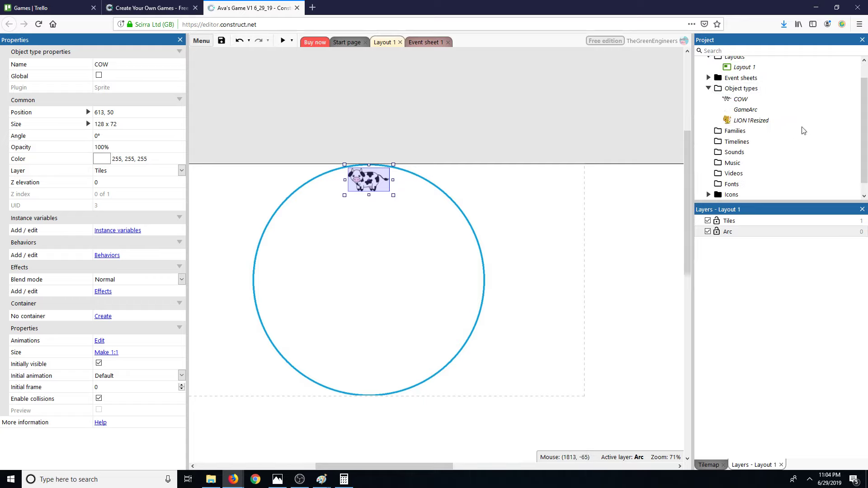
pyautogui.click(764, 122)
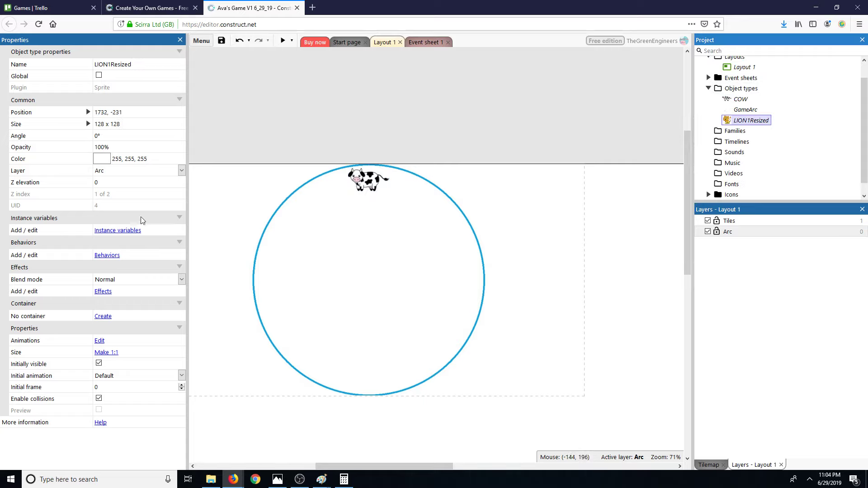
pyautogui.click(182, 170)
pyautogui.click(136, 181)
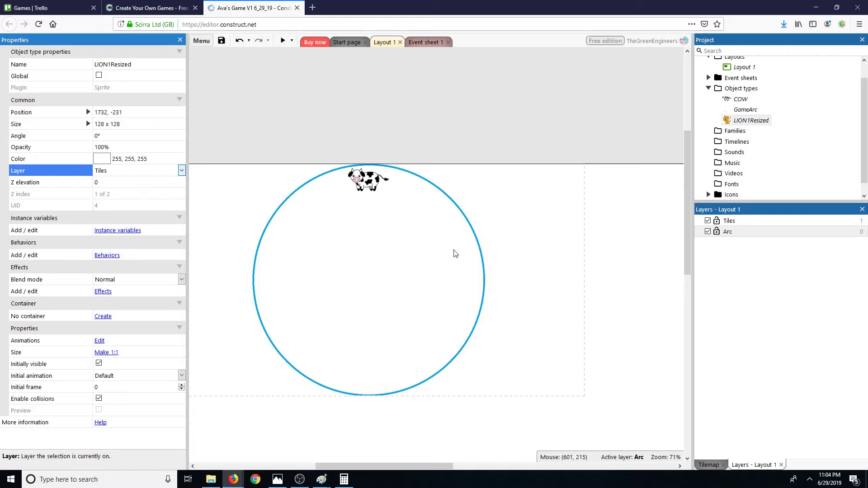
# Place the lion just inside the top of the blue circle beside the cow
pyautogui.scroll(3, 507, 269)
pyautogui.scroll(-3, 507, 270)
pyautogui.keyDown('ctrl'); pyautogui.scroll(-2, 507, 270); pyautogui.keyUp('ctrl')
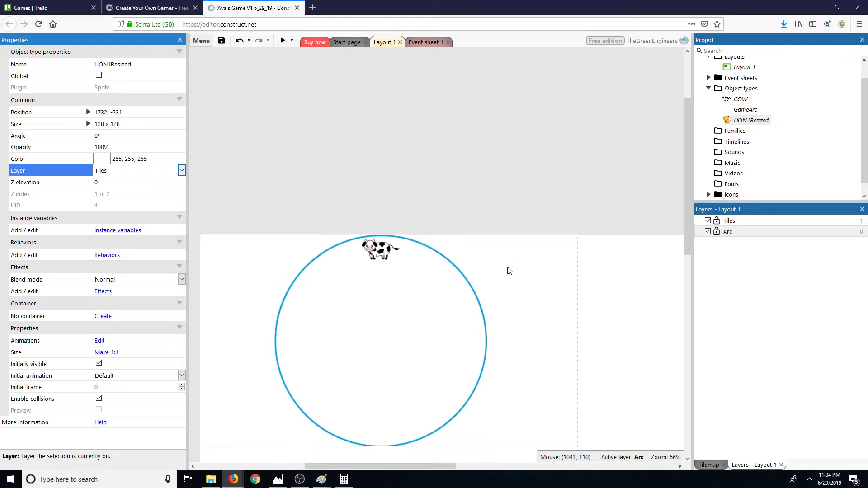
pyautogui.keyDown('ctrl'); pyautogui.scroll(-1, 510, 270); pyautogui.keyUp('ctrl')
pyautogui.moveTo(633, 201); pyautogui.dragTo(441, 270)
pyautogui.keyDown('ctrl'); pyautogui.scroll(2, 442, 272); pyautogui.keyUp('ctrl')
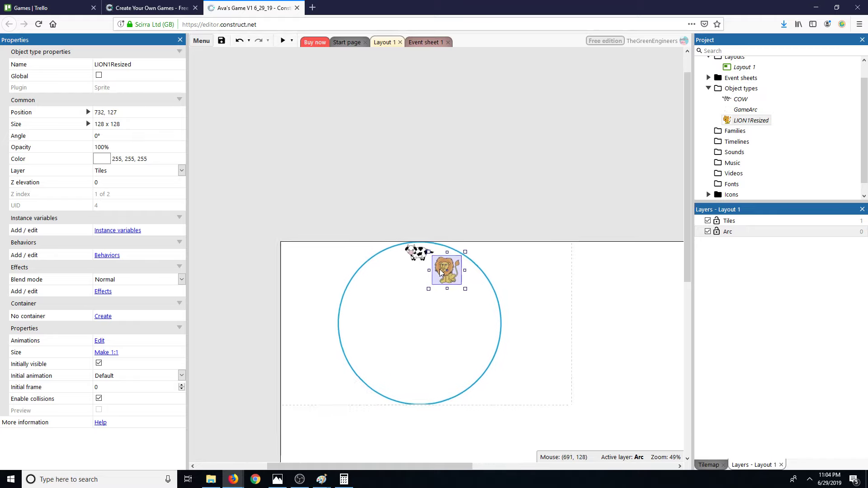
pyautogui.keyDown('ctrl'); pyautogui.scroll(2, 443, 273); pyautogui.keyUp('ctrl')
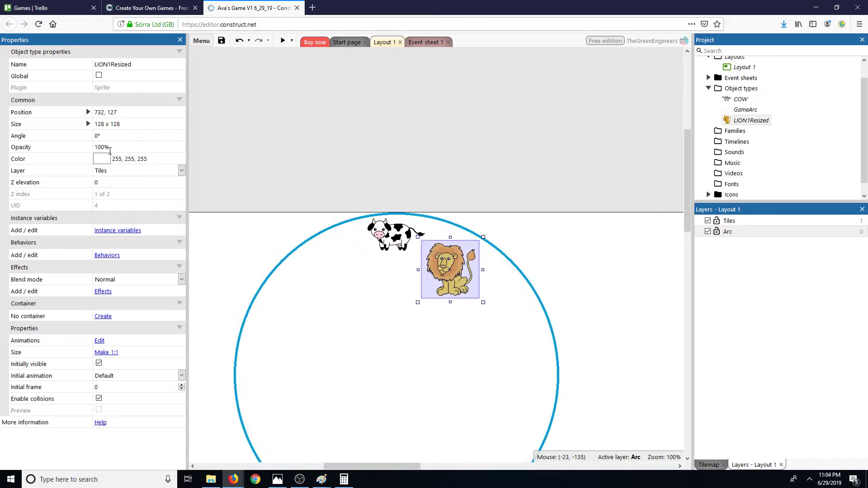
# Rotate the lion to 15°, then to 25°
pyautogui.click(107, 136)
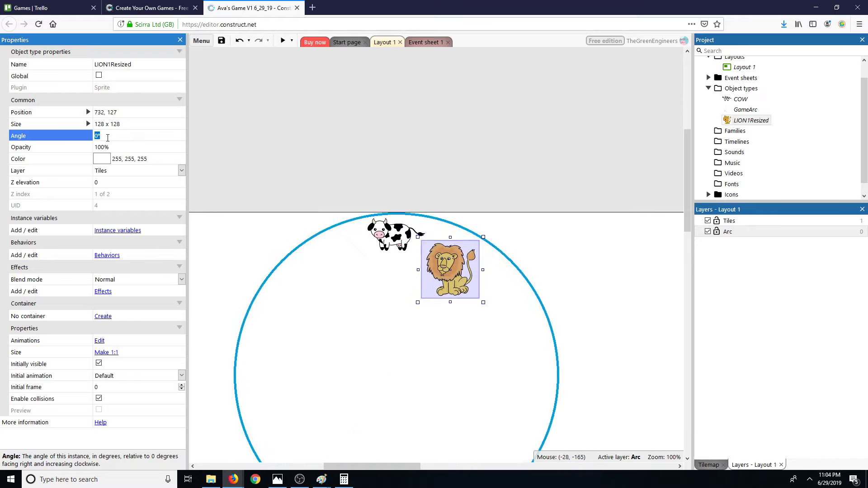
pyautogui.click(466, 209)
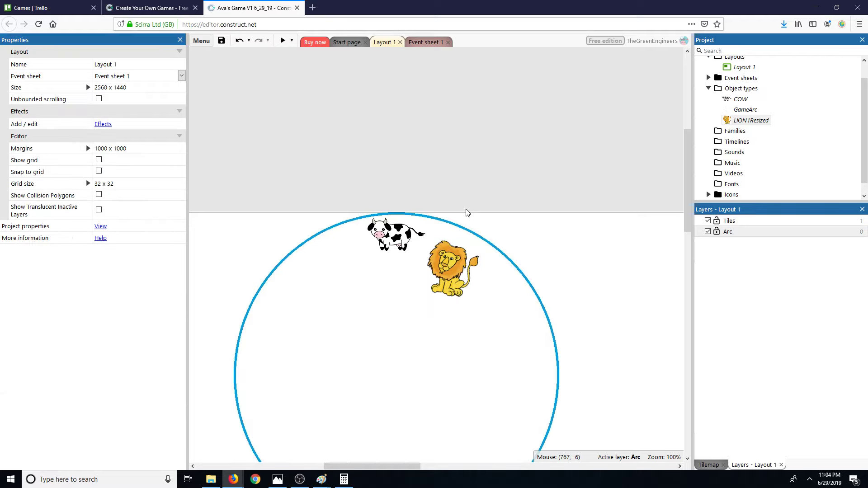
pyautogui.click(459, 249)
pyautogui.click(99, 138)
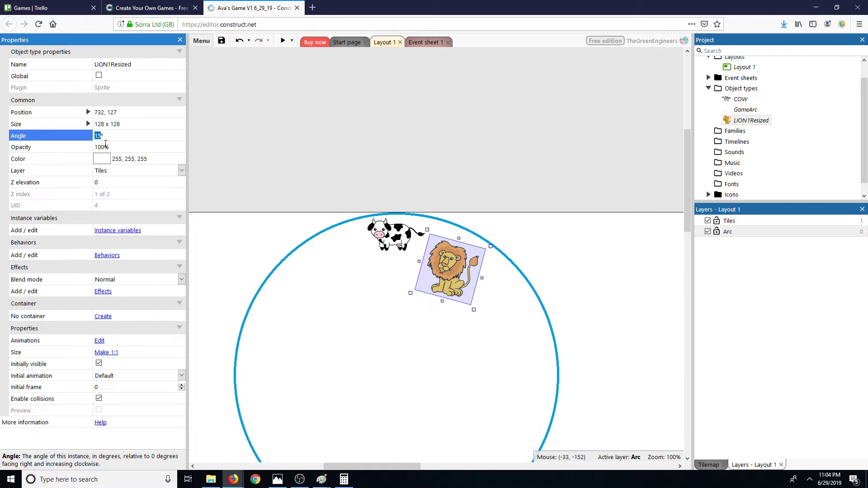
pyautogui.write('25')
pyautogui.click(105, 144)
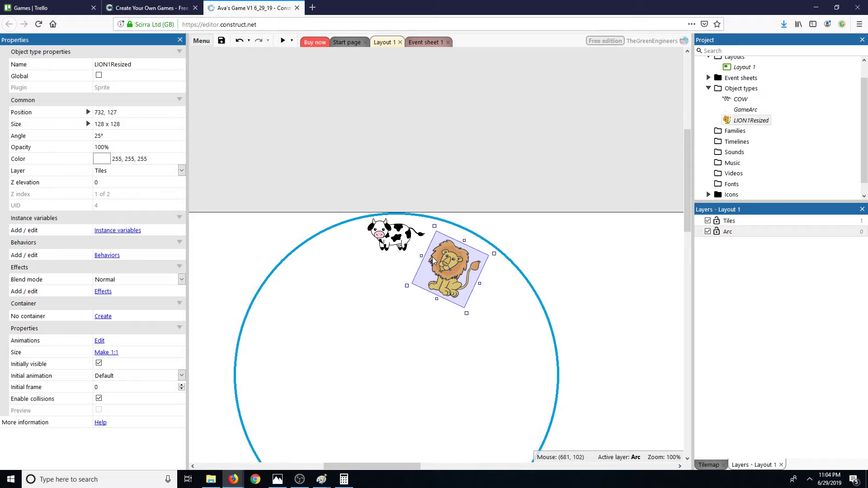
# Nudge the lion up against the top of the arc and deselect it
pyautogui.moveTo(435, 260); pyautogui.dragTo(431, 250)
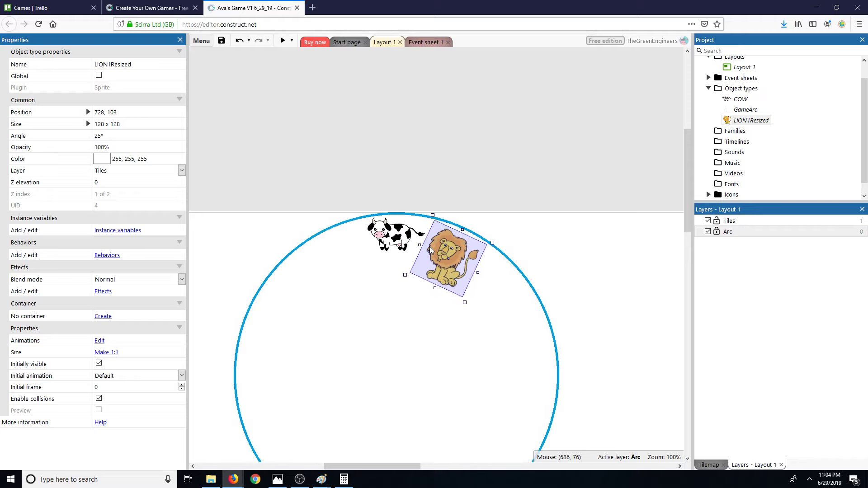
pyautogui.click(575, 184)
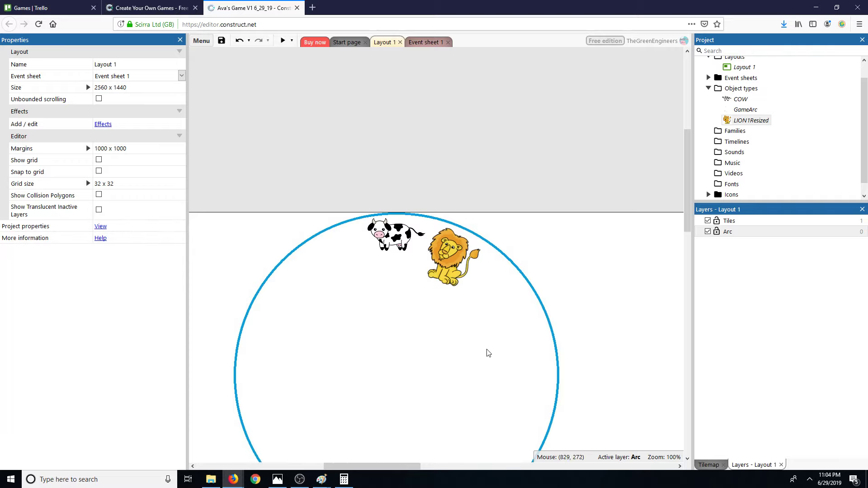
pyautogui.scroll(2, 442, 366)
pyautogui.scroll(-2, 442, 327)
pyautogui.scroll(-1, 442, 328)
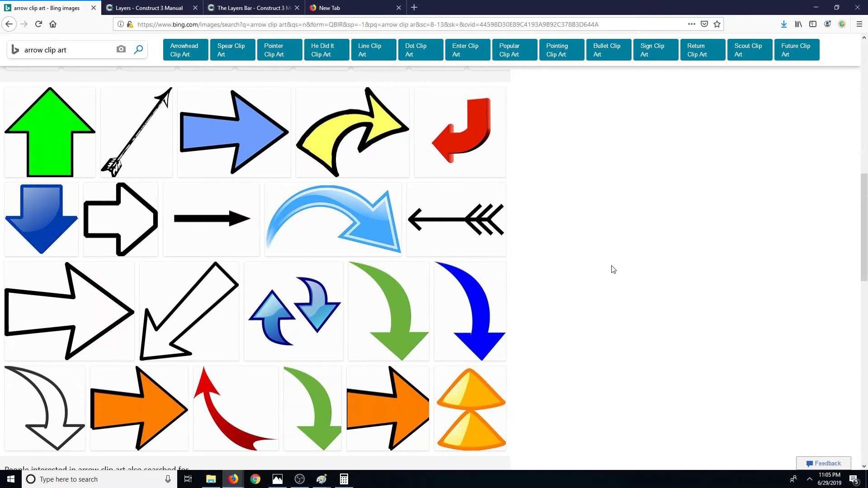
# Run a Bing Images search for 'cartoon arrow clip art'
pyautogui.scroll(-3, 492, 305)
pyautogui.scroll(-5, 492, 305)
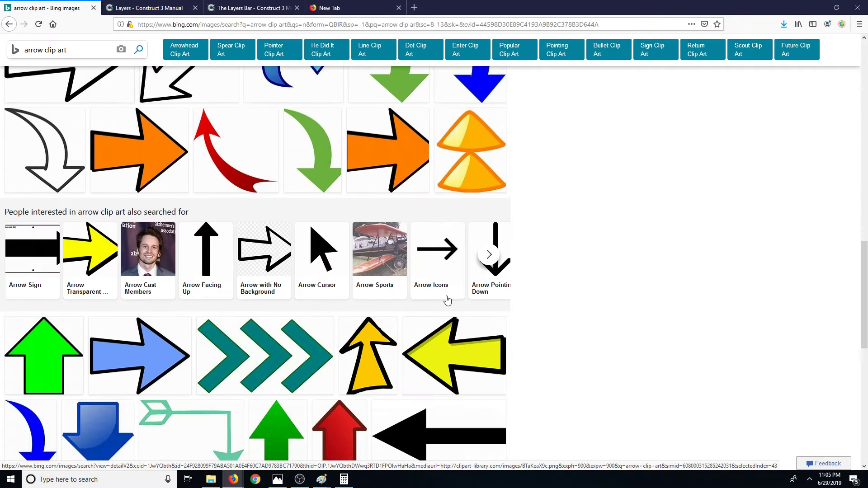
pyautogui.scroll(-8, 528, 274)
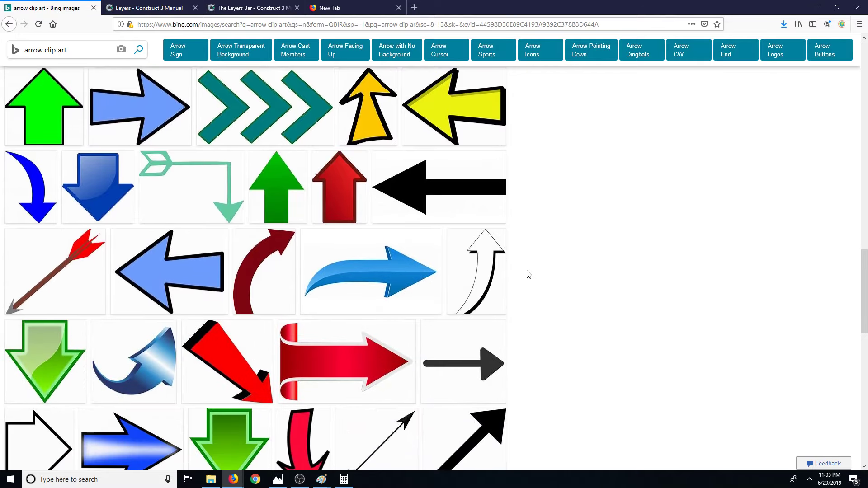
pyautogui.scroll(-8, 528, 274)
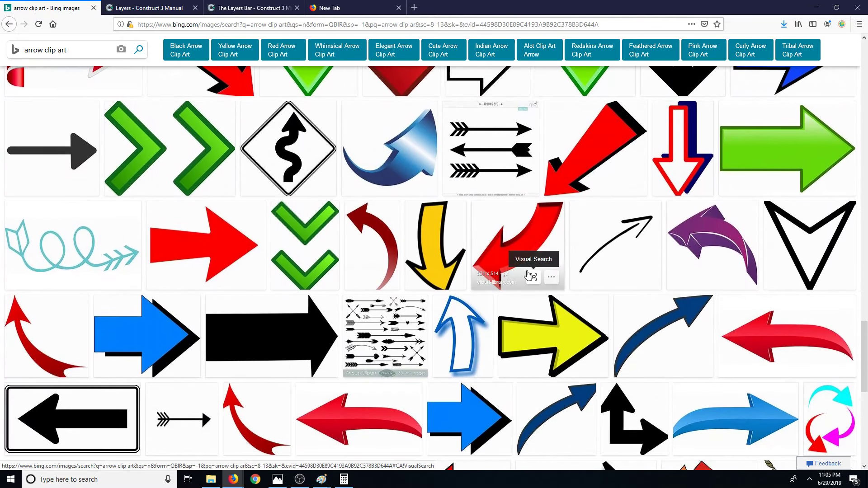
pyautogui.scroll(-2, 741, 312)
pyautogui.scroll(-15, 609, 328)
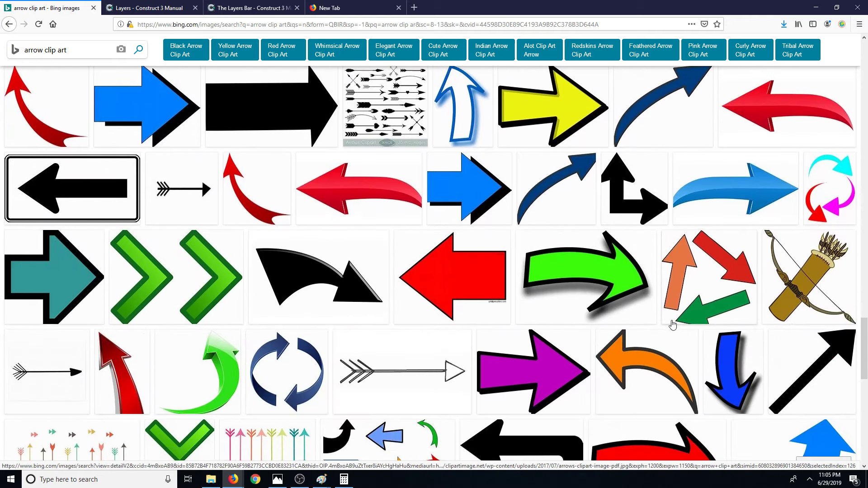
pyautogui.press('Home')
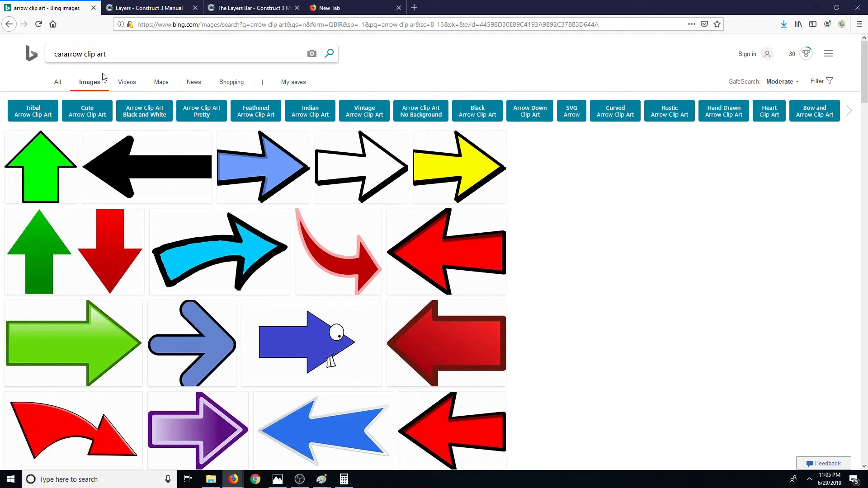
pyautogui.write('n')
pyautogui.press('Return')
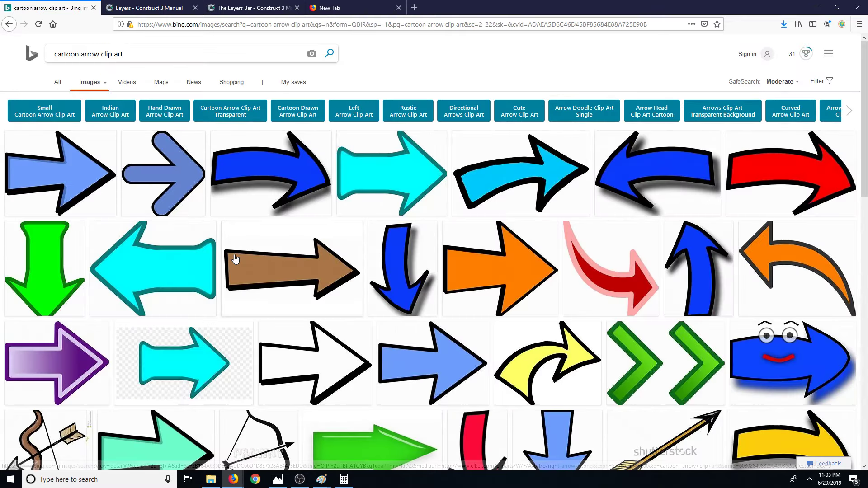
# Load more arrow results and open the green down-arrow image in the viewer
pyautogui.scroll(-7, 442, 411)
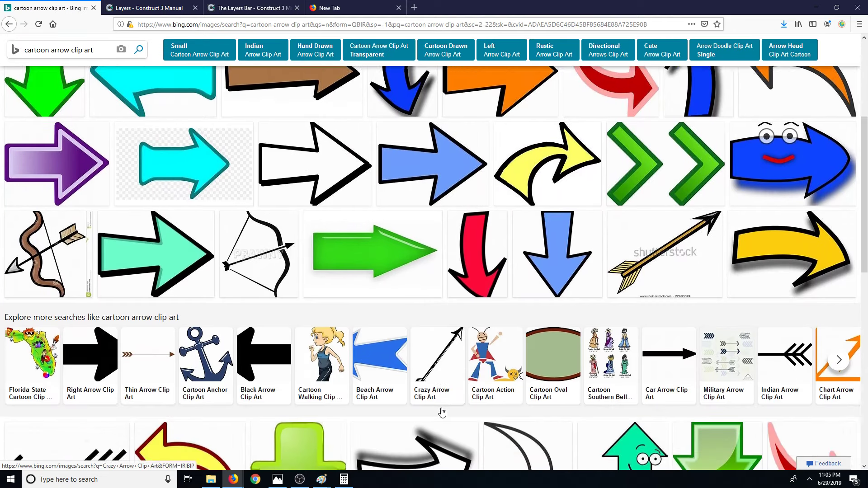
pyautogui.scroll(-3, 442, 412)
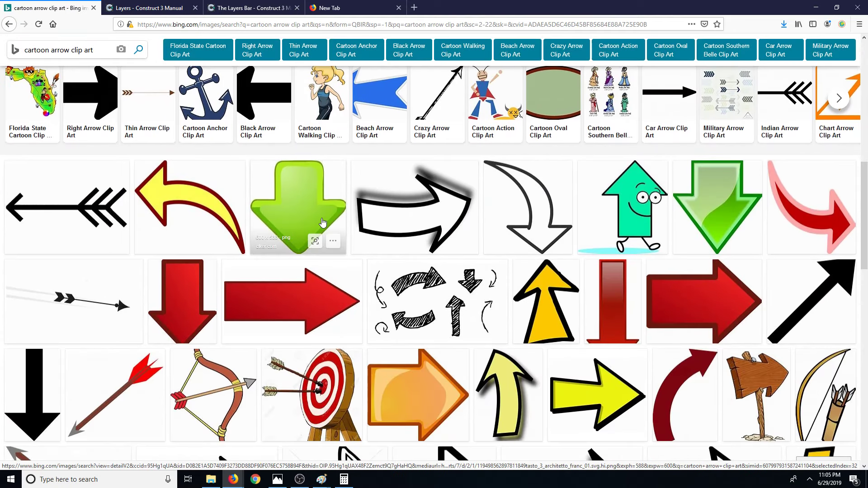
pyautogui.scroll(-9, 408, 340)
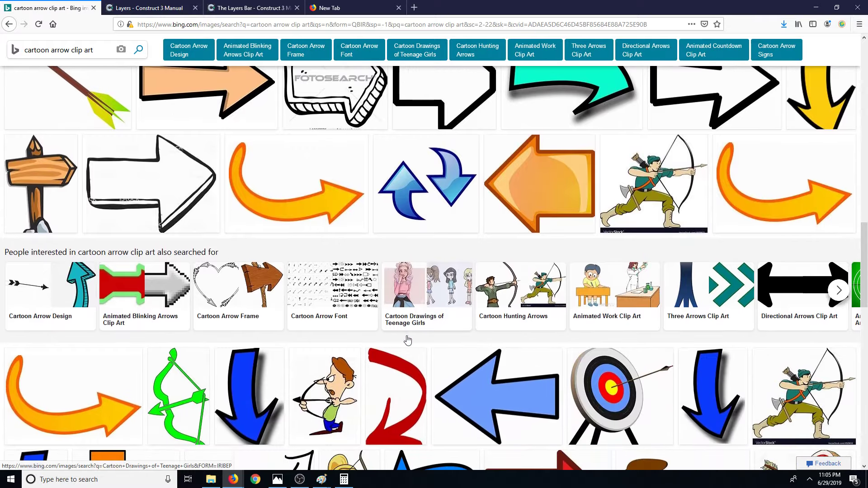
pyautogui.scroll(-4, 408, 340)
pyautogui.scroll(-2, 407, 340)
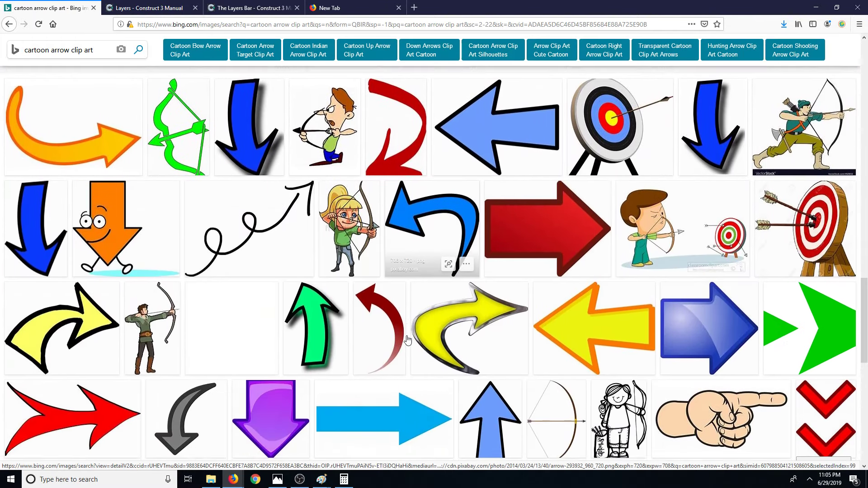
pyautogui.scroll(-7, 408, 340)
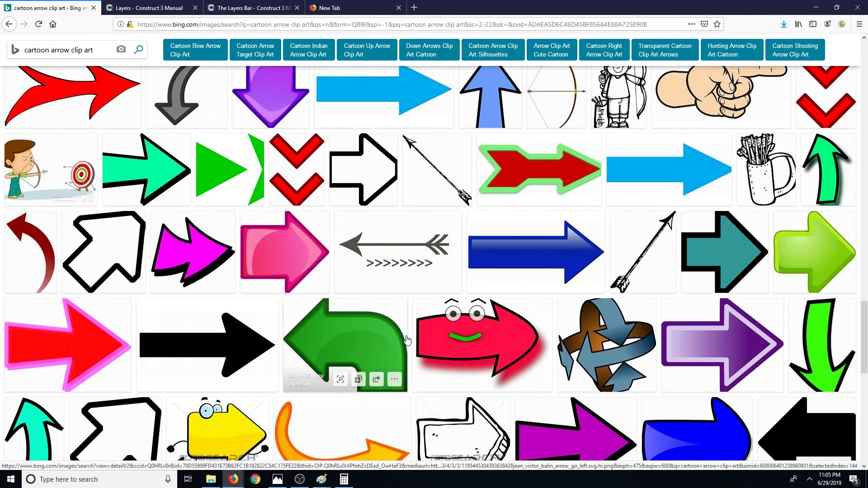
pyautogui.scroll(-10, 408, 340)
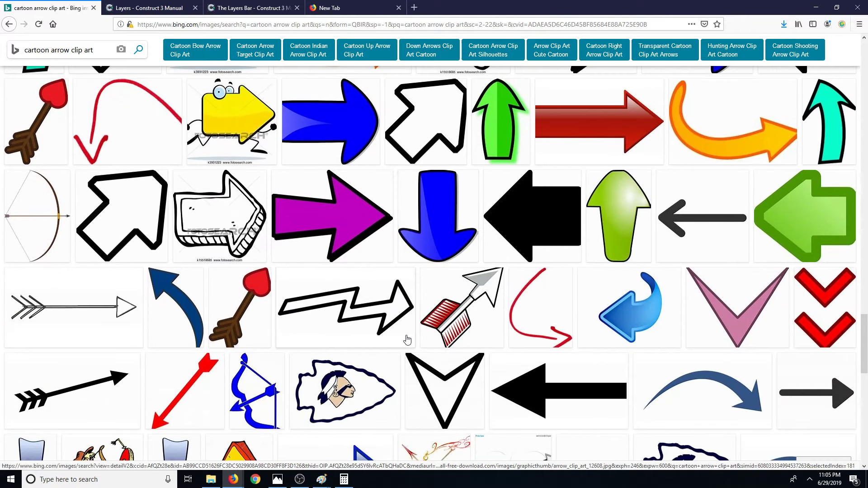
pyautogui.scroll(-3, 408, 340)
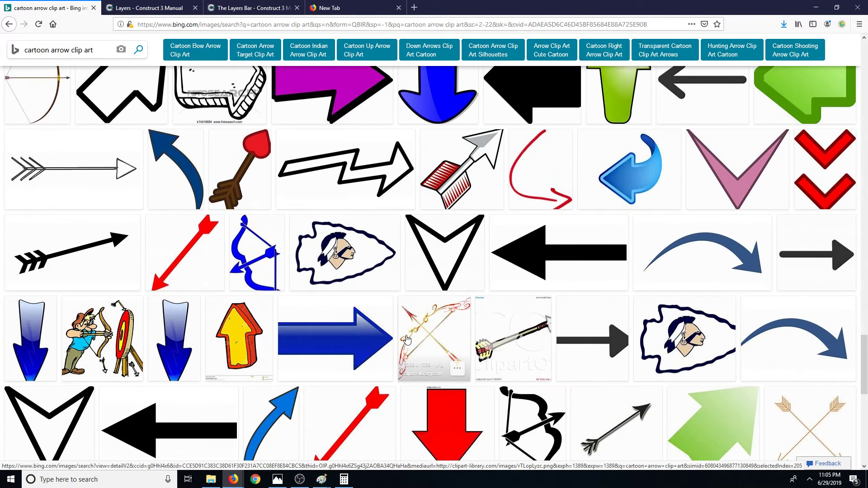
pyautogui.scroll(-1, 408, 340)
pyautogui.scroll(-3, 439, 365)
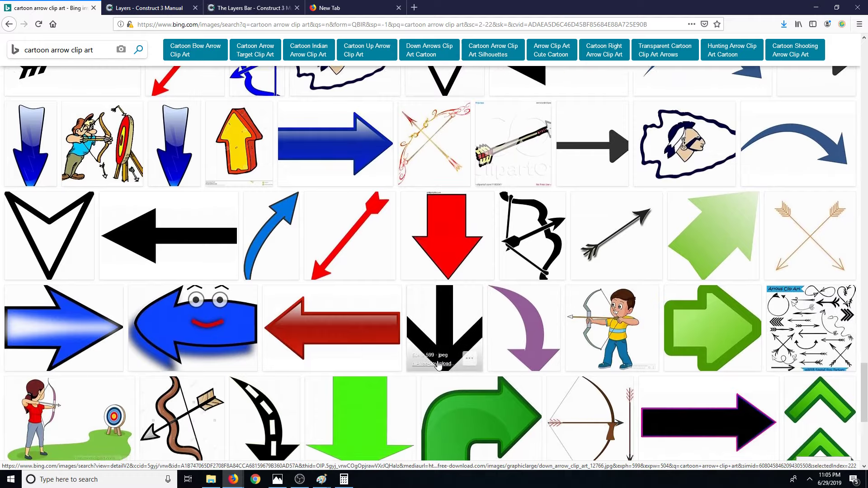
pyautogui.scroll(-1, 438, 365)
pyautogui.scroll(-3, 437, 366)
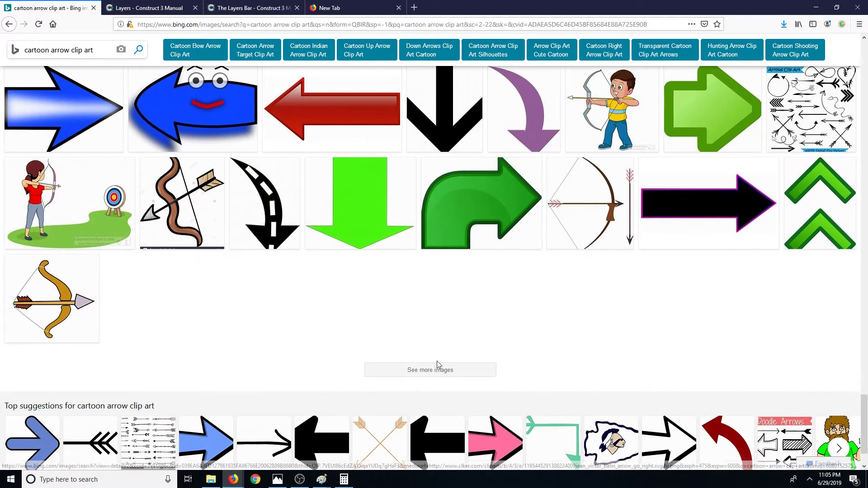
pyautogui.click(436, 361)
pyautogui.scroll(-10, 454, 336)
pyautogui.scroll(15, 454, 337)
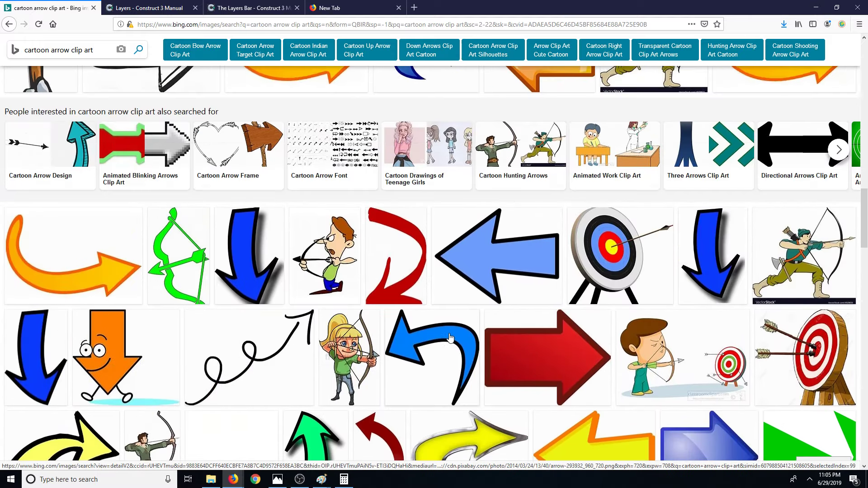
pyautogui.scroll(3, 414, 345)
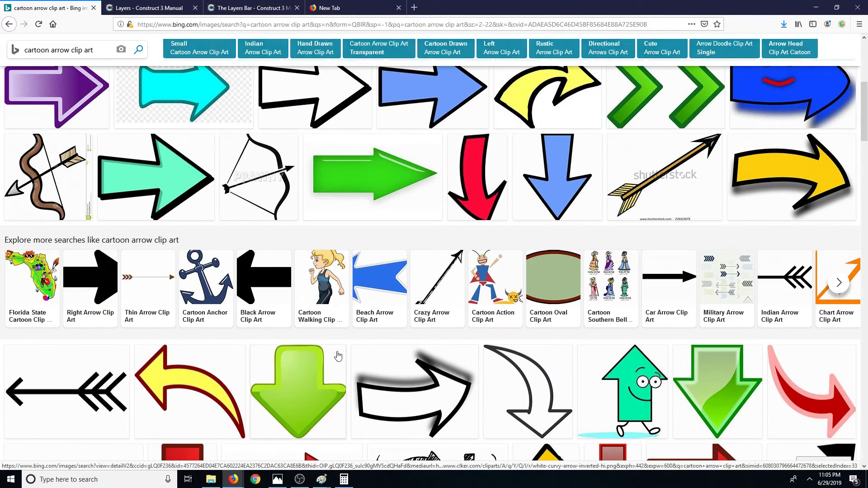
pyautogui.click(339, 355)
# Save the green arrow image as ARROW1.png in the Avas Game Art folder
pyautogui.rightClick(397, 211)
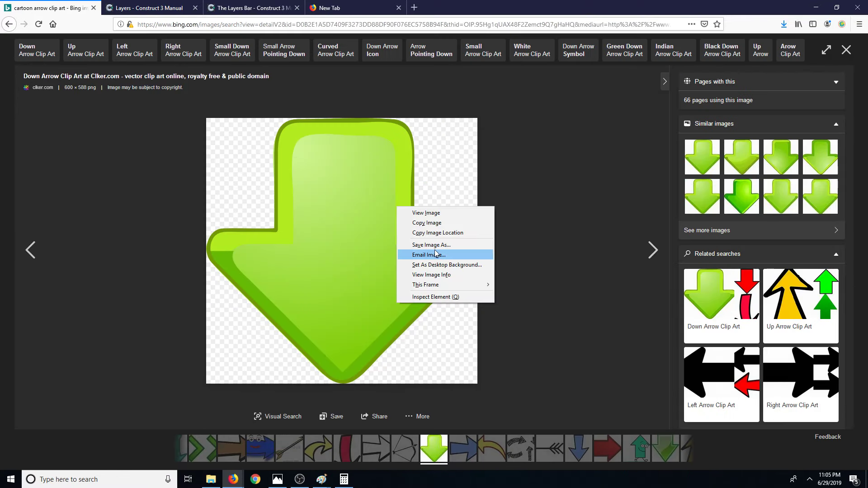
pyautogui.click(437, 245)
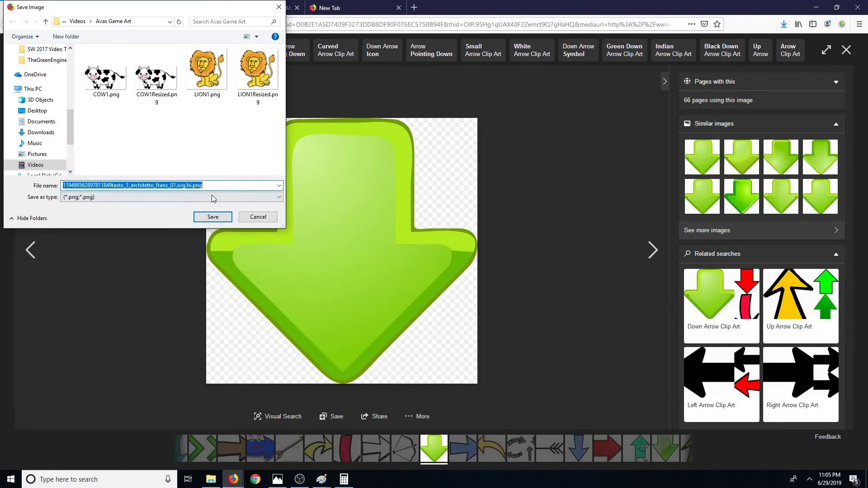
pyautogui.write('ARROW')
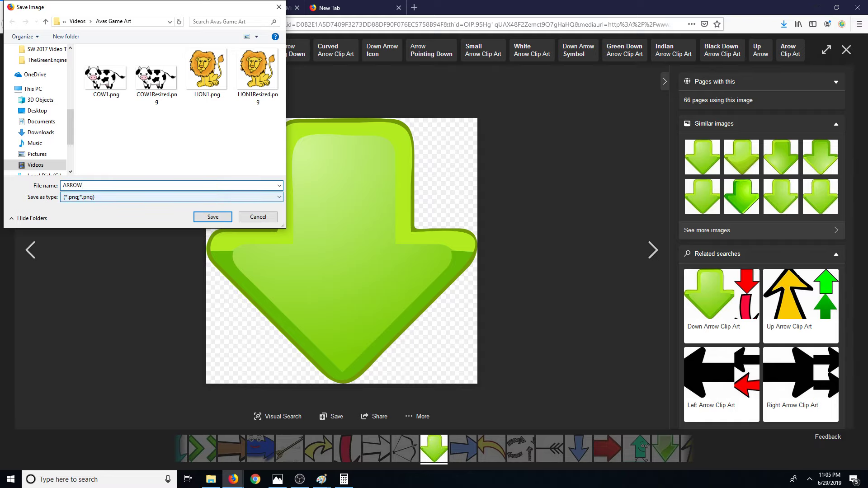
pyautogui.press('Return')
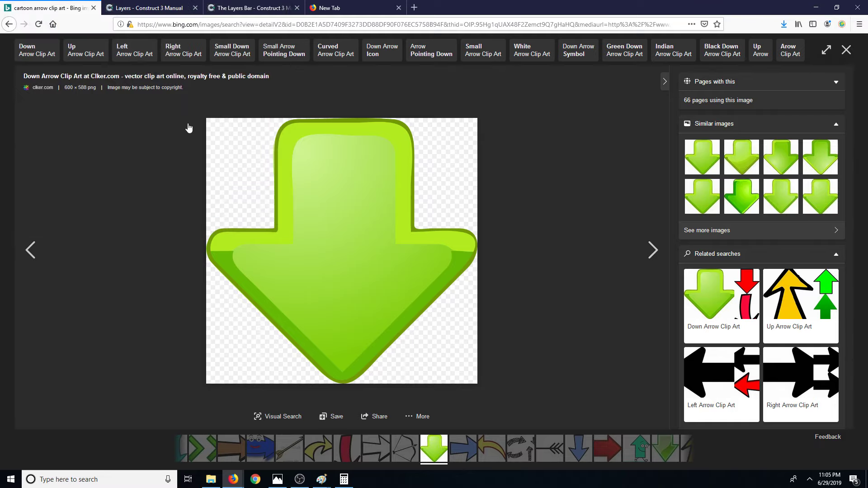
# Open the arrow in Paint and move the Paint window to the screen edge
pyautogui.press('super+e')
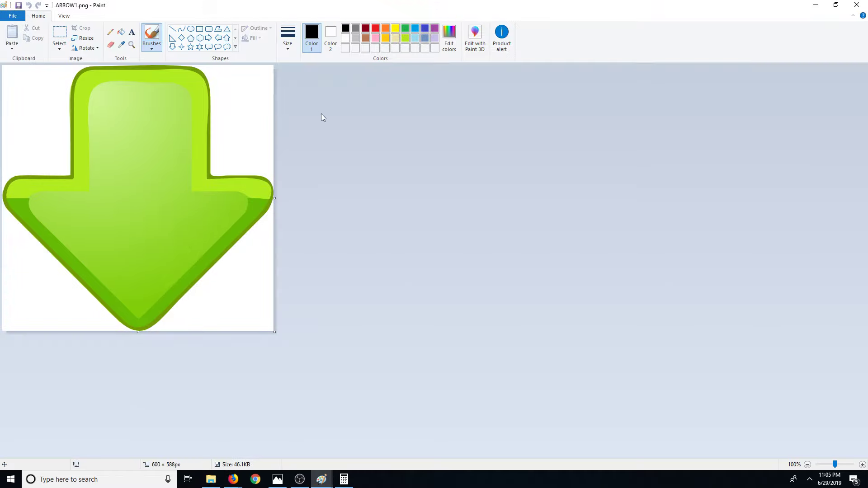
pyautogui.click(13, 16)
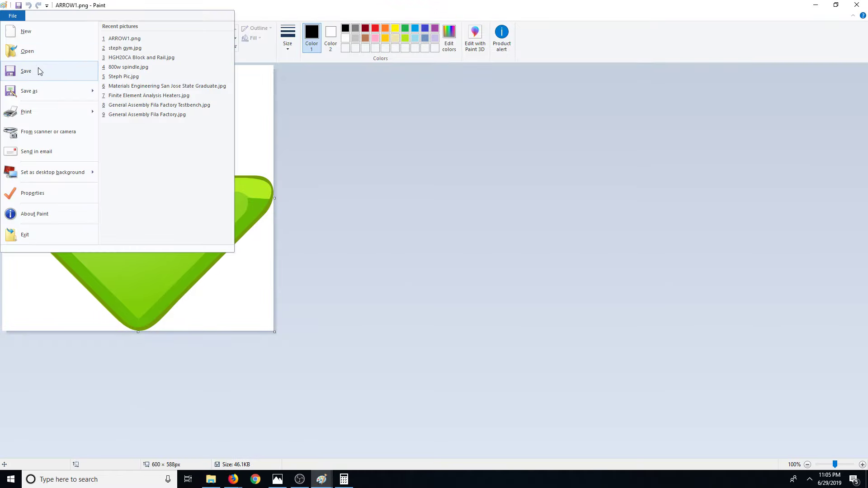
pyautogui.click(286, 16)
pyautogui.moveTo(291, 9); pyautogui.dragTo(859, 164)
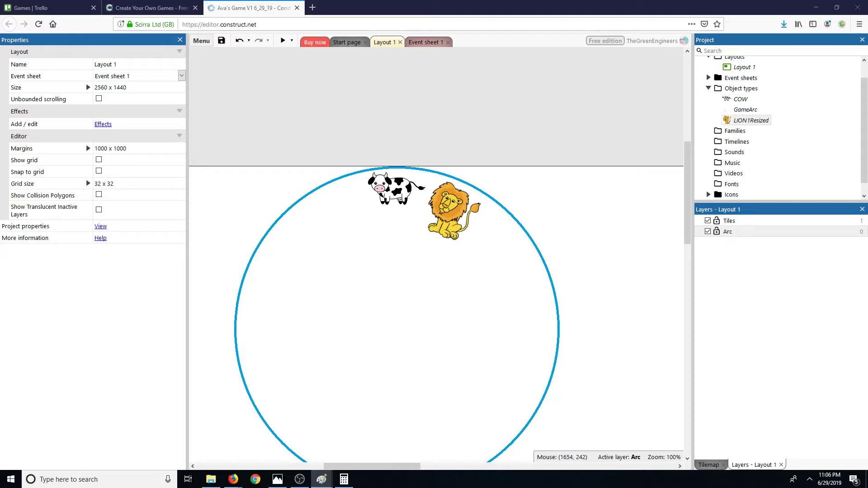
# Import the ARROW image and place the sprite over the circle's centre on the Tiles layer
pyautogui.moveTo(710, 195); pyautogui.dragTo(728, 100)
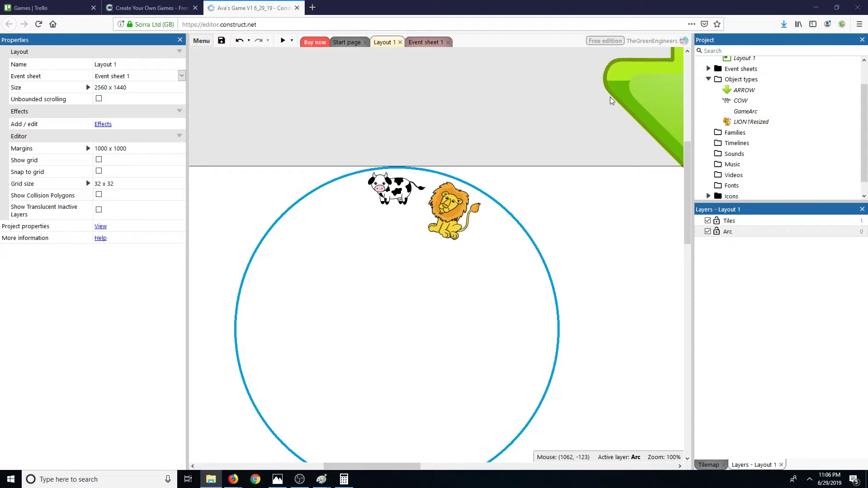
pyautogui.moveTo(662, 95); pyautogui.dragTo(343, 314)
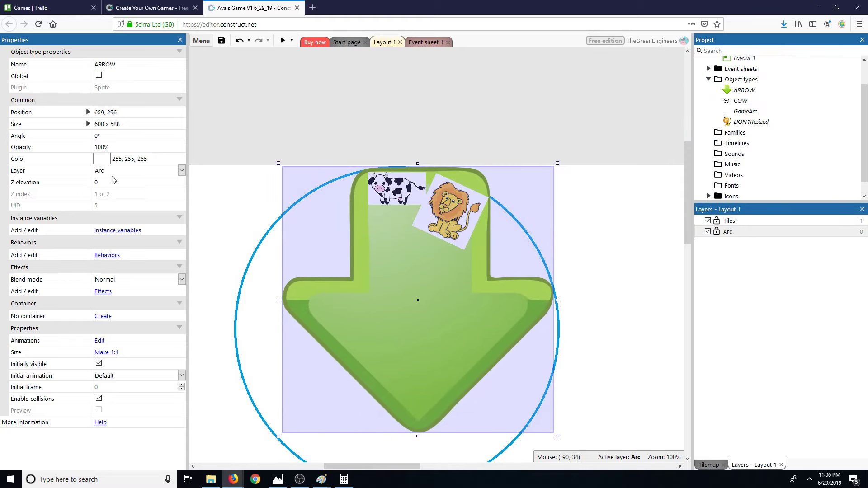
pyautogui.click(180, 171)
pyautogui.click(144, 182)
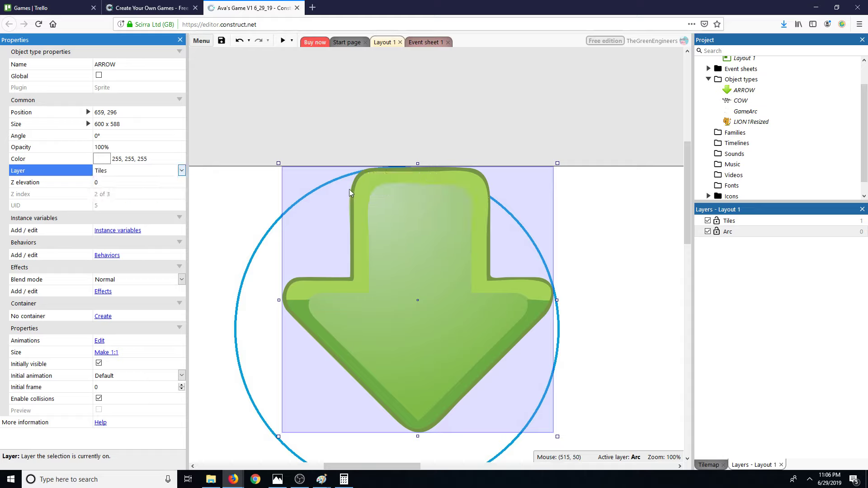
# Try setting the arrow's width to 172, then deselect it
pyautogui.click(96, 122)
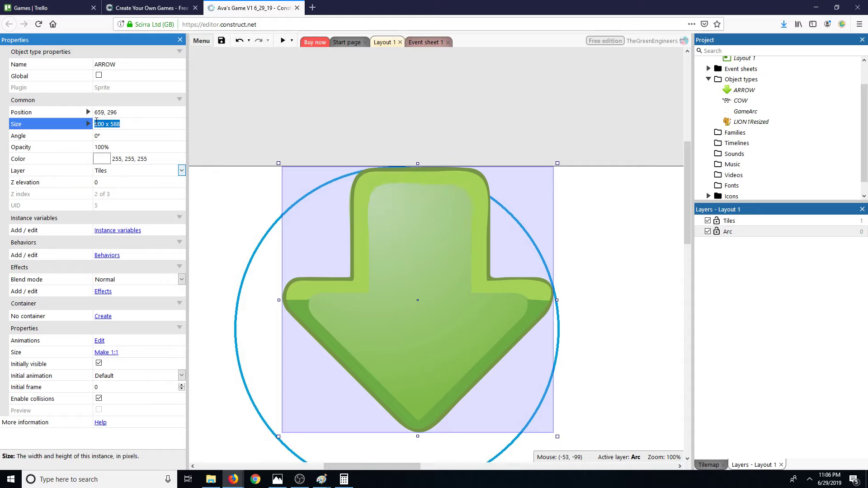
pyautogui.click(102, 125)
pyautogui.moveTo(103, 125); pyautogui.dragTo(95, 130)
pyautogui.write('172')
pyautogui.press('Tab')
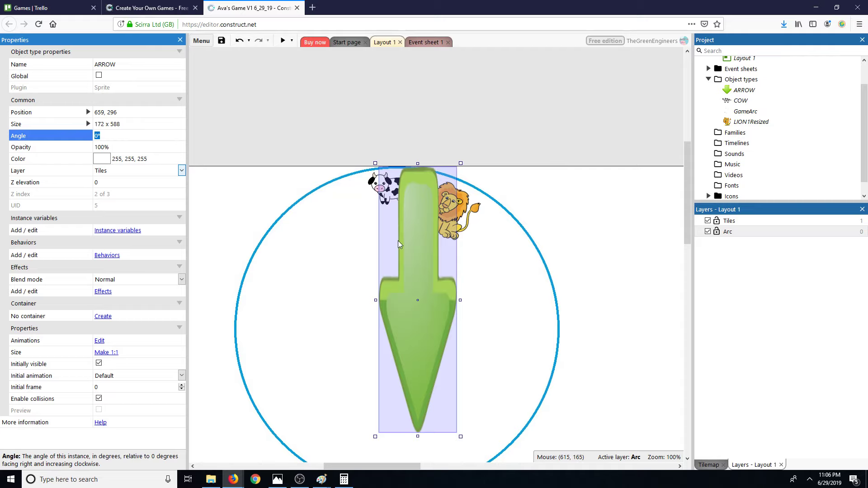
pyautogui.click(250, 121)
# Shrink the arrow to 248.576 × 243.604 and move it to 609, 338 below the animals
pyautogui.hotkey('ctrl', 'z')
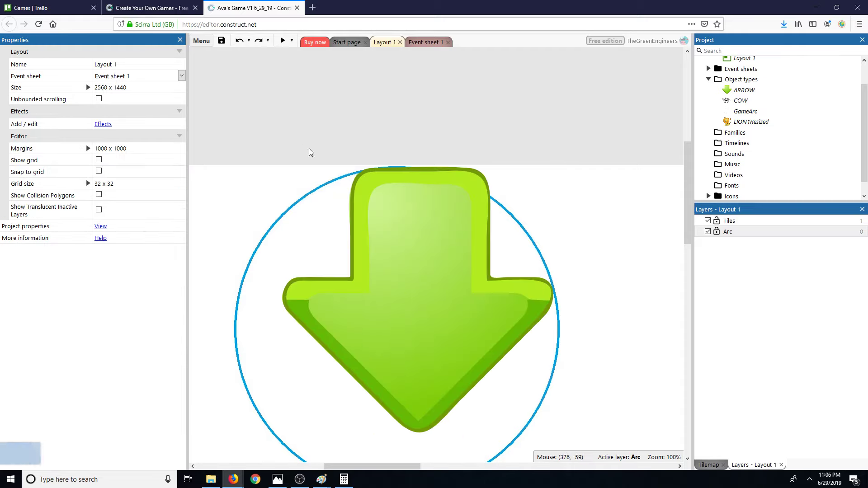
pyautogui.click(420, 271)
pyautogui.moveTo(559, 164); pyautogui.dragTo(404, 334)
pyautogui.hotkey('ctrl', 'z')
pyautogui.hotkey('ctrl', 'z')
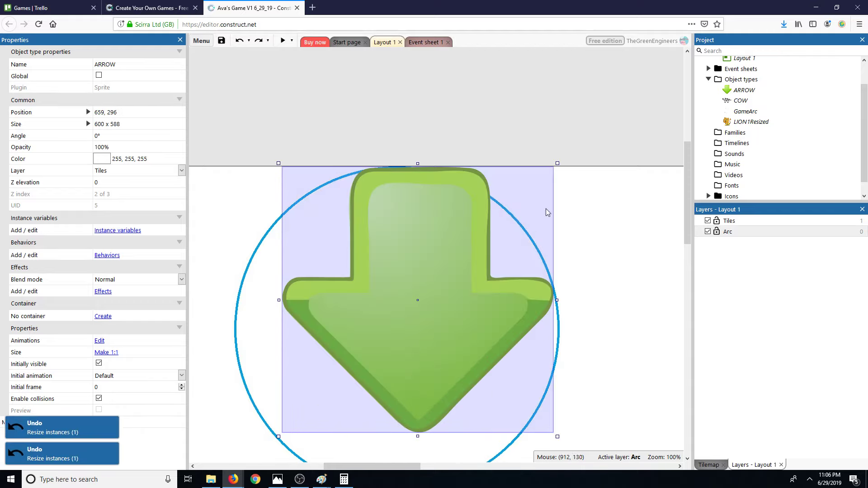
pyautogui.moveTo(559, 163); pyautogui.dragTo(399, 319)
pyautogui.moveTo(363, 365); pyautogui.dragTo(412, 310)
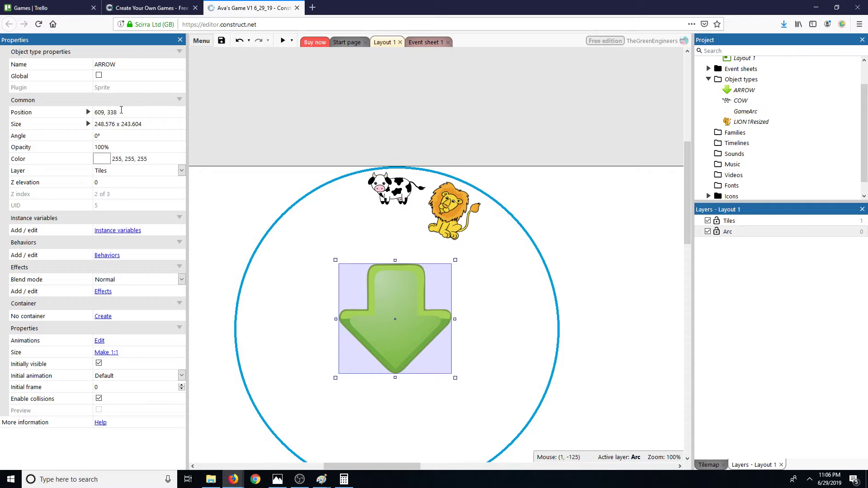
pyautogui.scroll(-2, 452, 281)
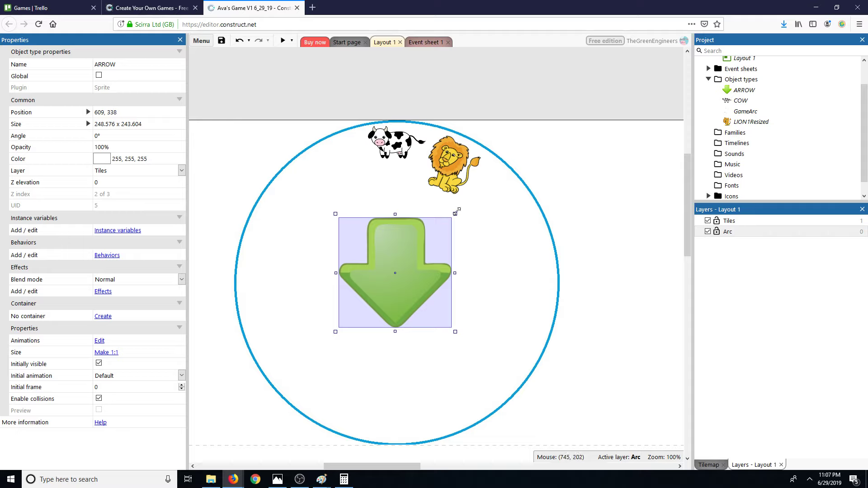
# Shrink the arrow to 244.733 x 239.858 and move it lower in the circle, near 606, 348
pyautogui.moveTo(454, 212); pyautogui.dragTo(489, 203)
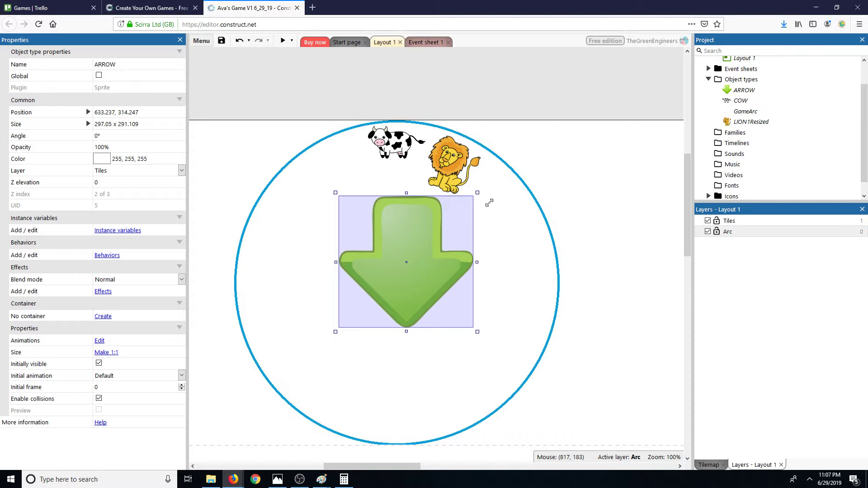
pyautogui.moveTo(490, 203); pyautogui.dragTo(458, 219)
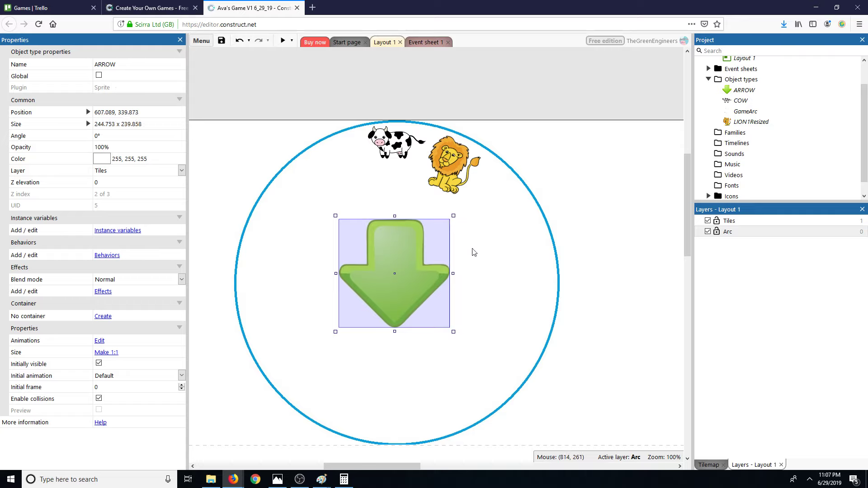
pyautogui.moveTo(399, 276); pyautogui.dragTo(402, 274)
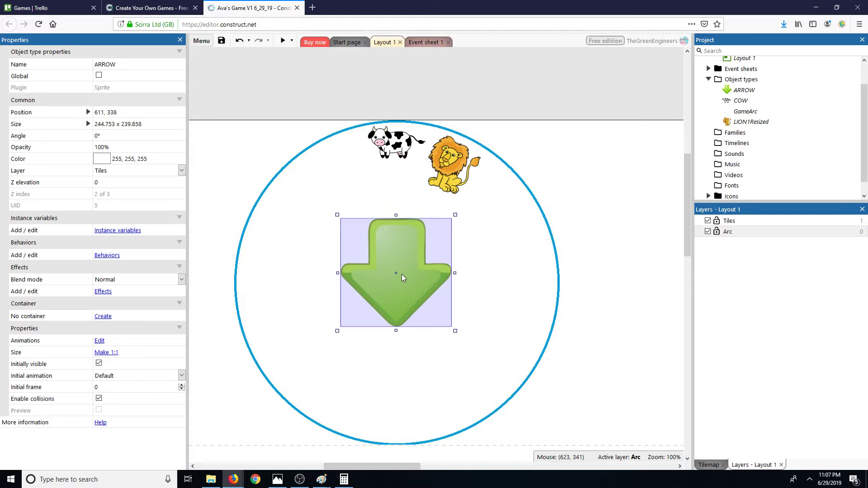
pyautogui.moveTo(402, 275); pyautogui.dragTo(401, 274)
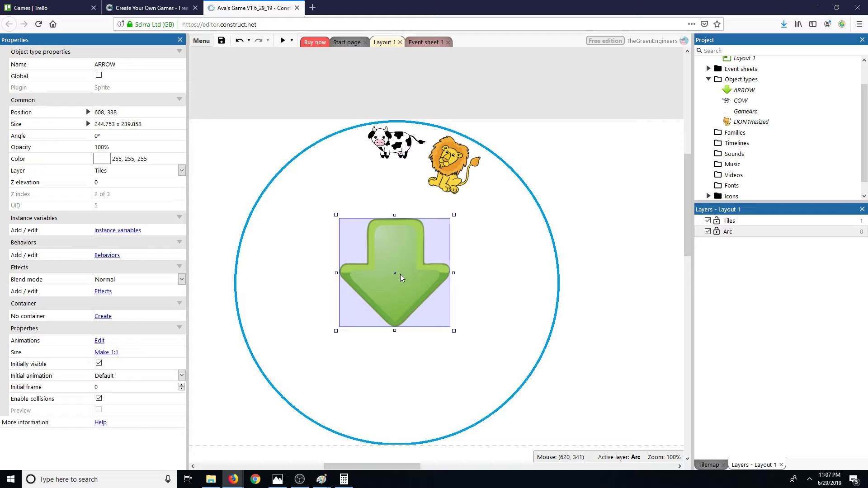
pyautogui.moveTo(400, 277)
pyautogui.mouseDown()
pyautogui.moveTo(397, 251)
pyautogui.moveTo(400, 267)
pyautogui.mouseUp()
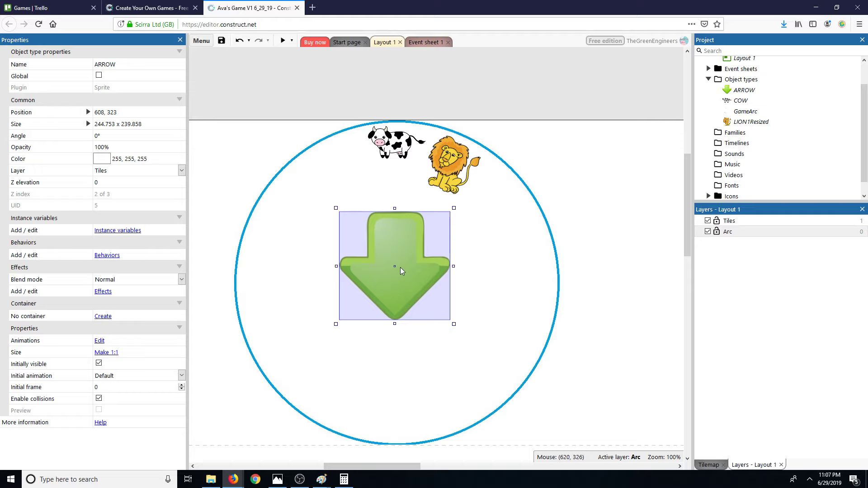
pyautogui.moveTo(401, 268); pyautogui.dragTo(399, 279)
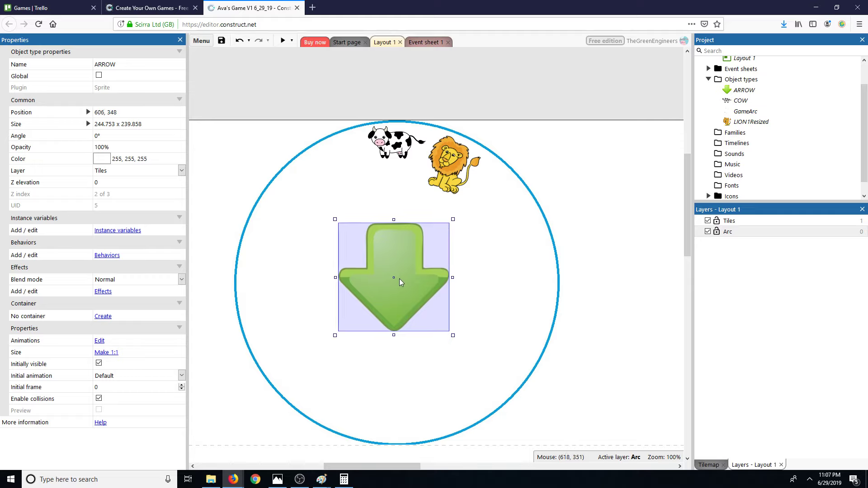
# Set the arrow's Y position to 360 in the Properties panel
pyautogui.doubleClick(126, 113)
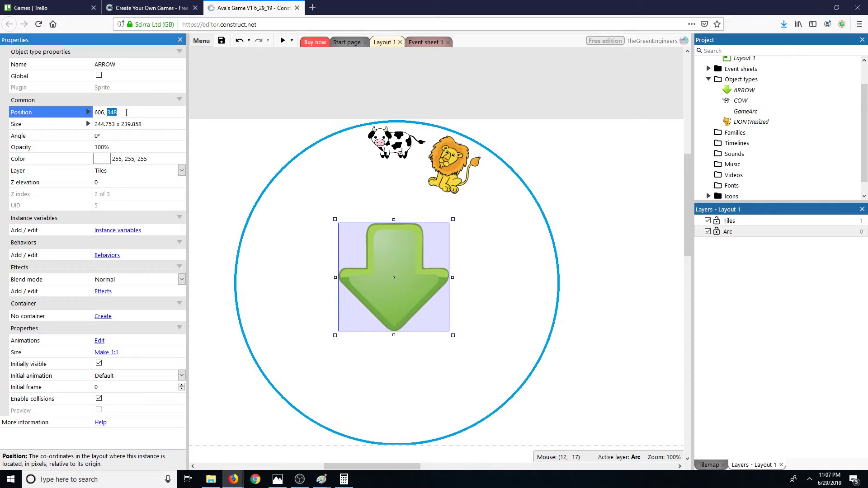
pyautogui.write('360')
pyautogui.press('Tab')
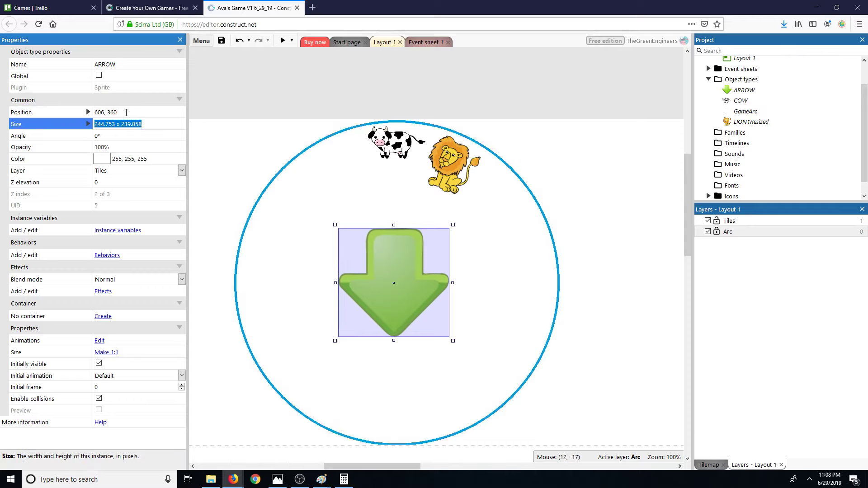
pyautogui.scroll(5, 331, 216)
pyautogui.scroll(-5, 349, 210)
pyautogui.keyDown('ctrl'); pyautogui.scroll(-1, 349, 209); pyautogui.keyUp('ctrl')
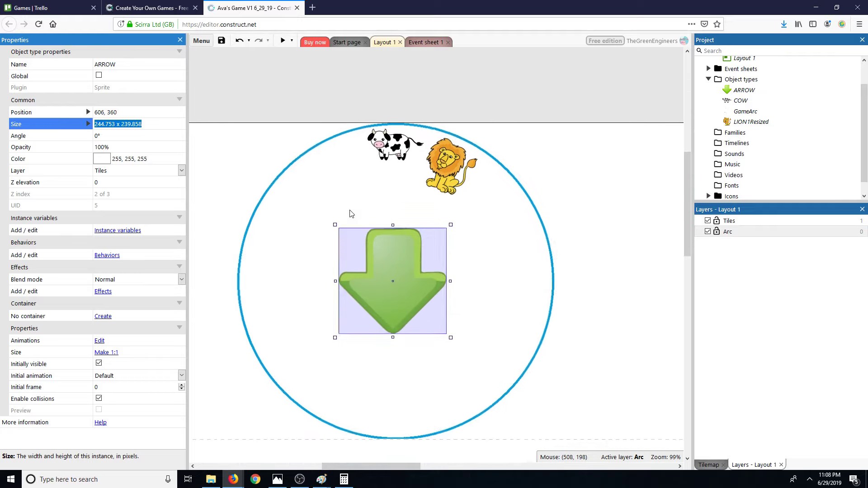
pyautogui.keyDown('ctrl'); pyautogui.scroll(-3, 349, 213); pyautogui.keyUp('ctrl')
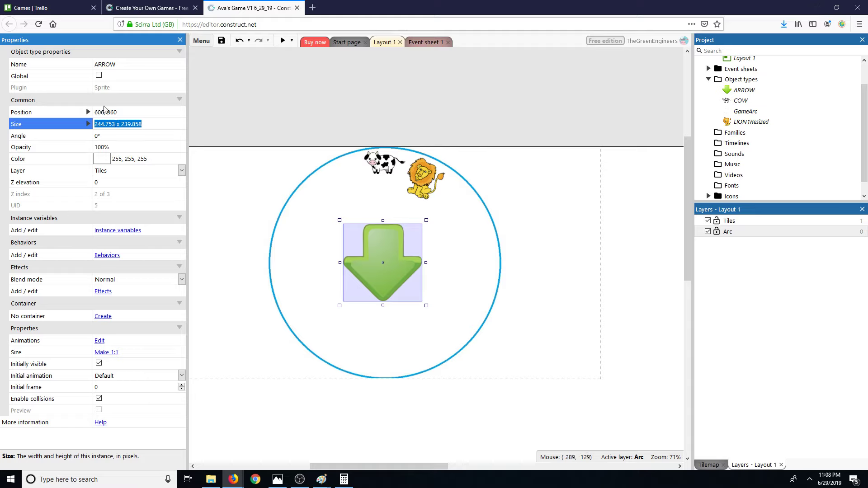
# Set the arrow's X position to 640, then correct it to 620
pyautogui.click(103, 110)
pyautogui.click(103, 110)
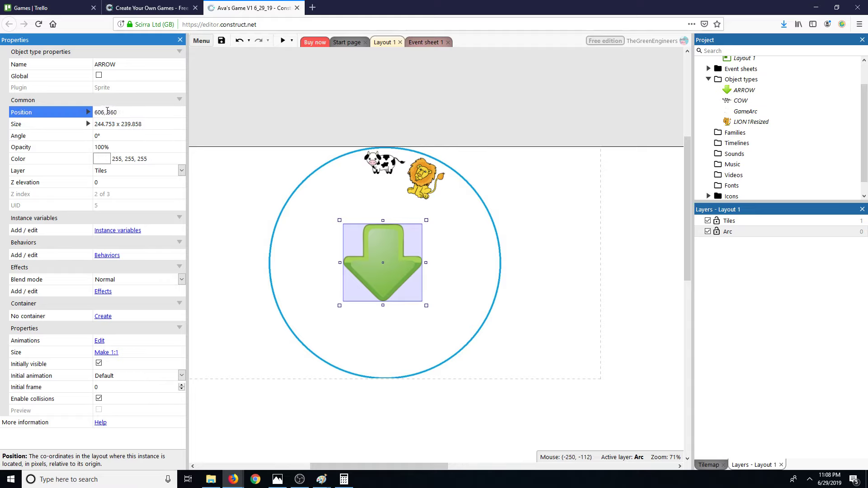
pyautogui.press('BackSpace')
pyautogui.press('BackSpace')
pyautogui.press('BackSpace')
pyautogui.press('BackSpace')
pyautogui.write('640')
pyautogui.press('Tab')
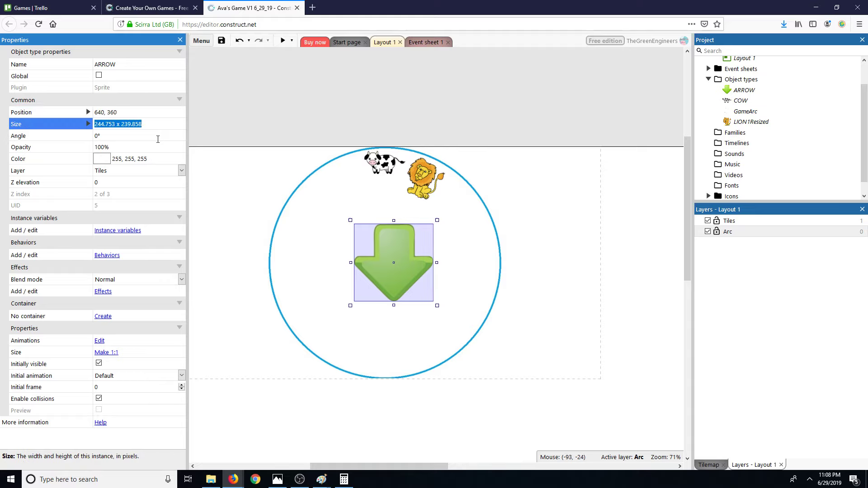
pyautogui.click(98, 113)
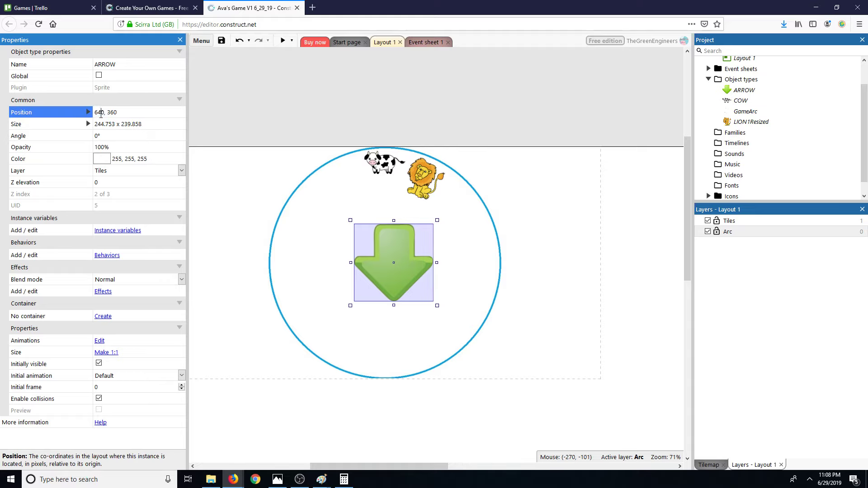
pyautogui.moveTo(100, 113); pyautogui.dragTo(105, 114)
pyautogui.press('BackSpace')
pyautogui.press('BackSpace')
pyautogui.write('20')
pyautogui.press('Tab')
# Drag the arrow to 608, 354, centred in the blue circle
pyautogui.click(338, 70)
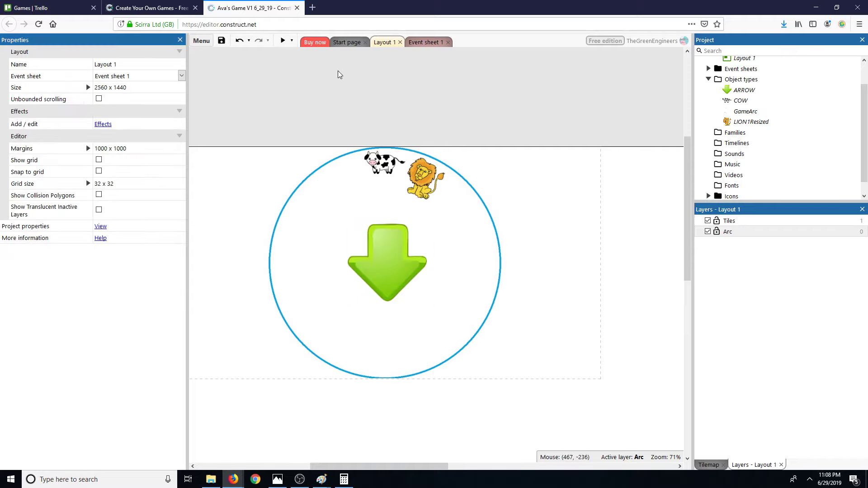
pyautogui.scroll(-2, 370, 232)
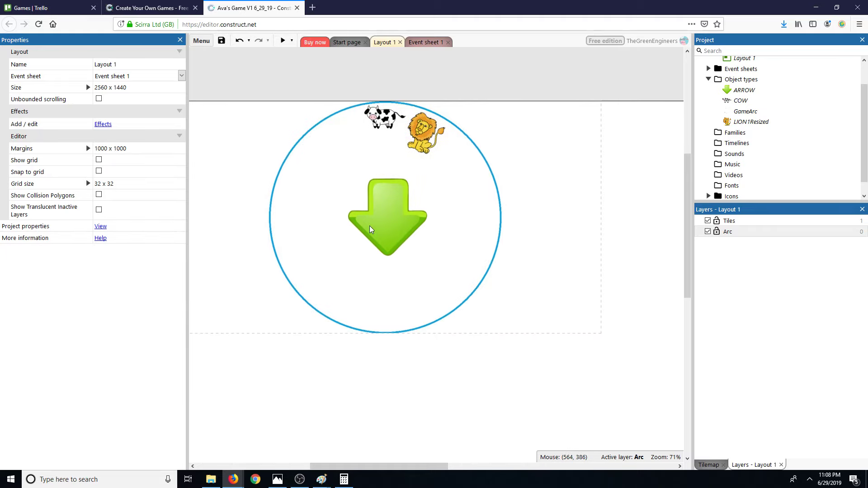
pyautogui.scroll(2, 370, 226)
pyautogui.click(385, 256)
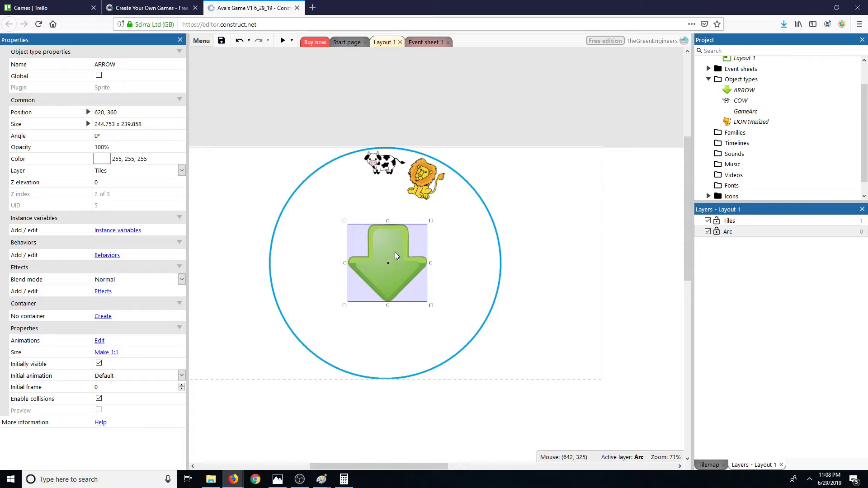
pyautogui.moveTo(393, 253); pyautogui.dragTo(393, 249)
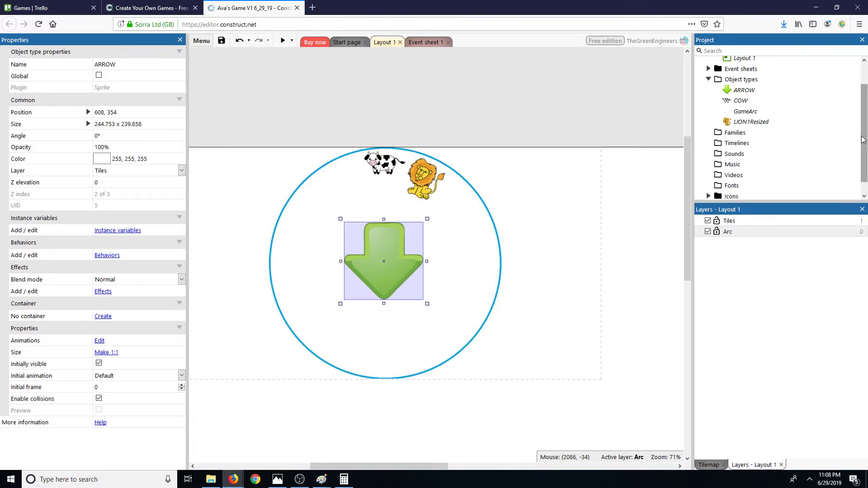
pyautogui.scroll(2, 853, 136)
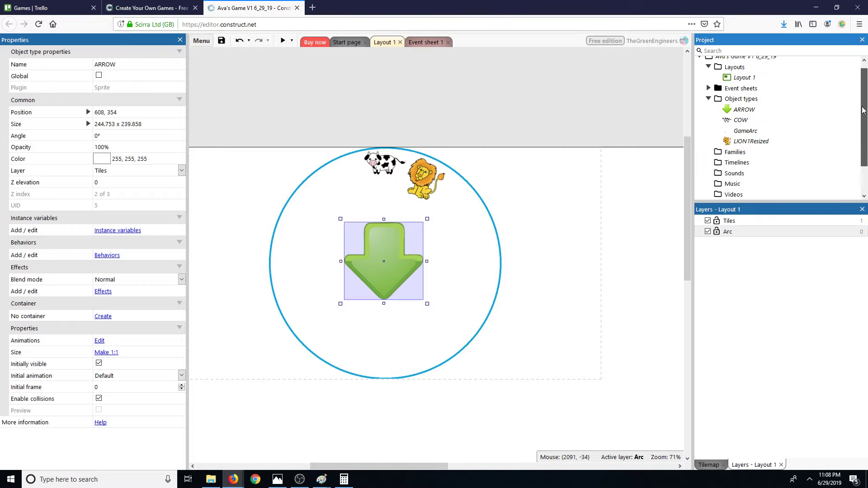
# Check Event sheet 1, then close the Start page tab and return to Layout 1
pyautogui.click(420, 45)
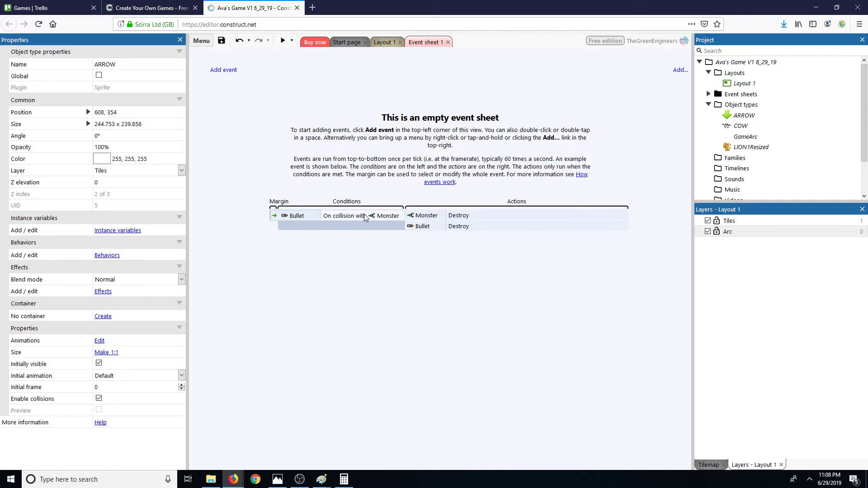
pyautogui.click(346, 42)
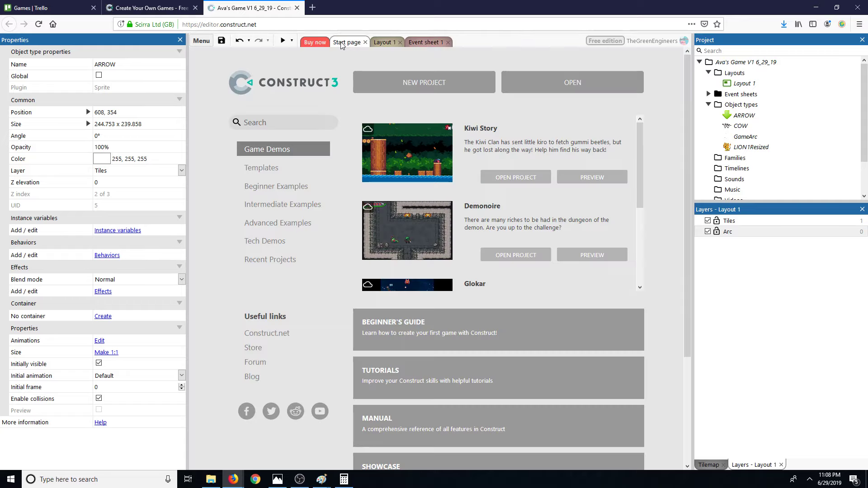
pyautogui.click(378, 42)
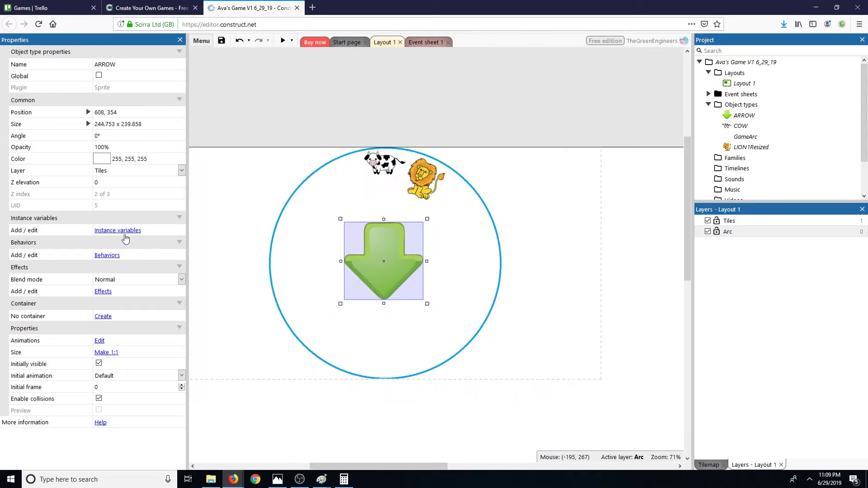
pyautogui.click(365, 42)
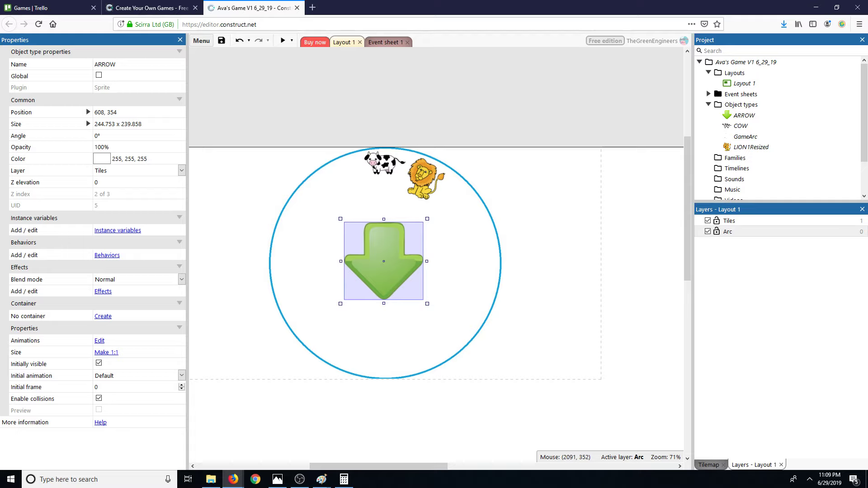
pyautogui.press('super+e')
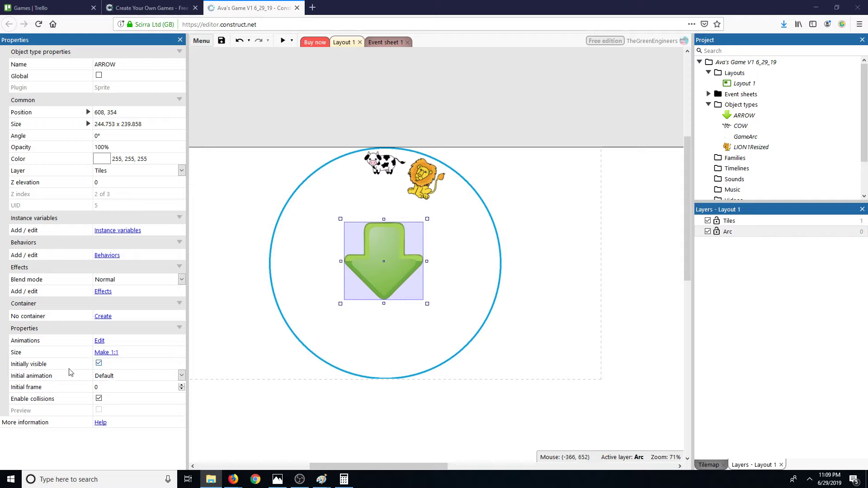
# Add a Rotate behavior (speed 180, acceleration 0) to the ARROW sprite
pyautogui.click(101, 256)
pyautogui.click(428, 220)
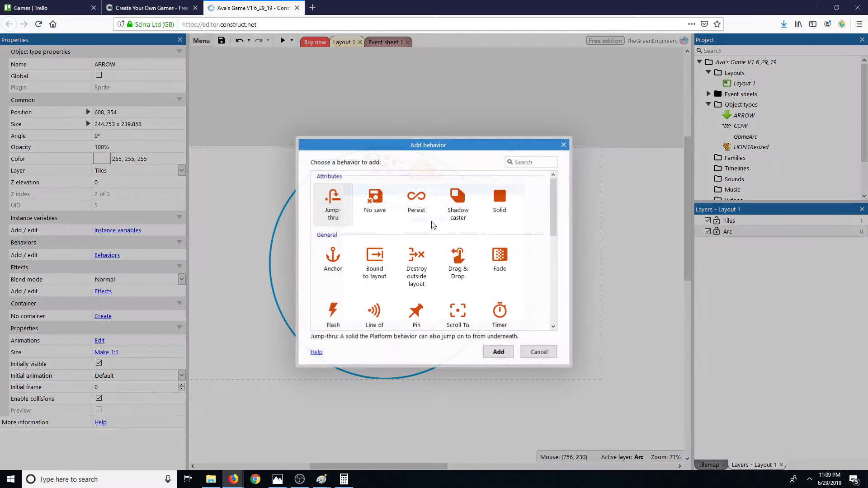
pyautogui.scroll(-2, 436, 229)
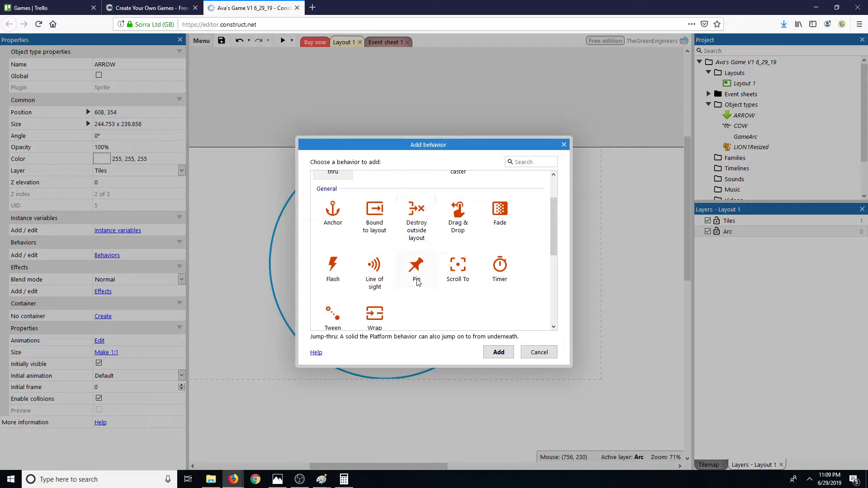
pyautogui.scroll(-4, 433, 273)
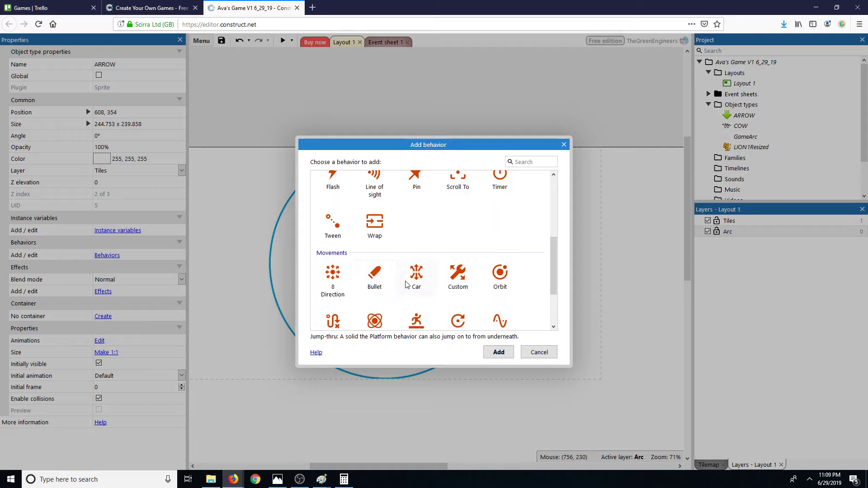
pyautogui.scroll(-1, 500, 287)
pyautogui.scroll(-3, 500, 287)
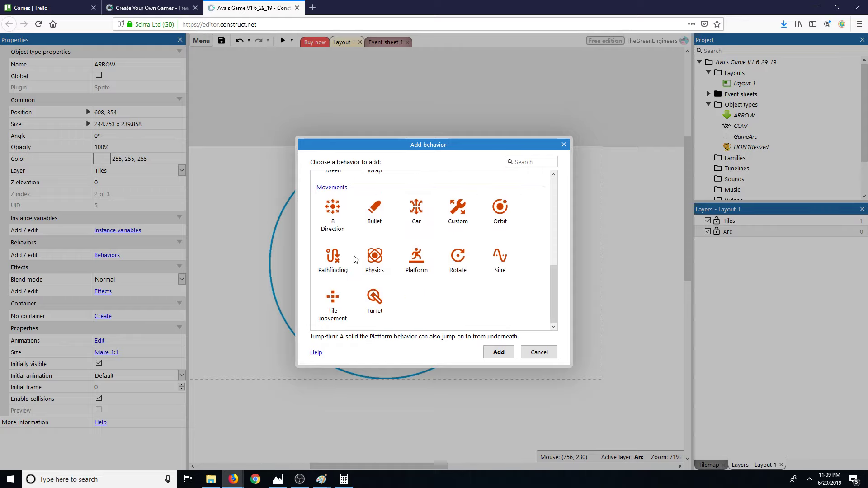
pyautogui.click(458, 260)
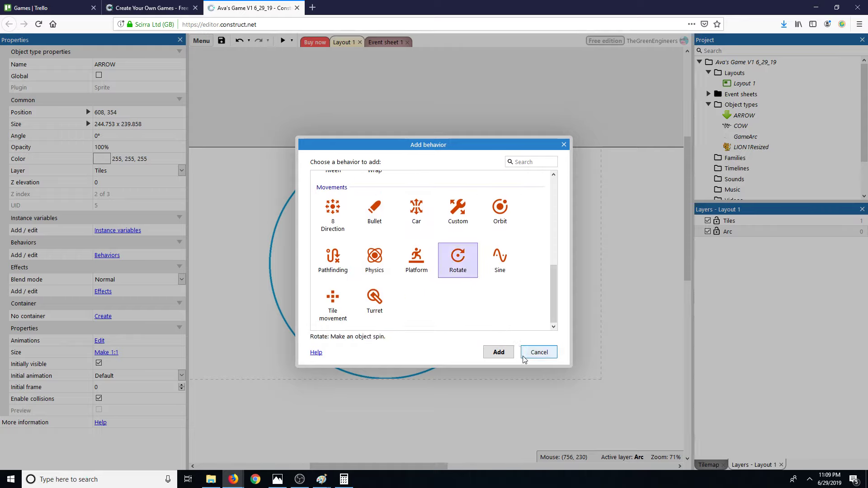
pyautogui.click(499, 352)
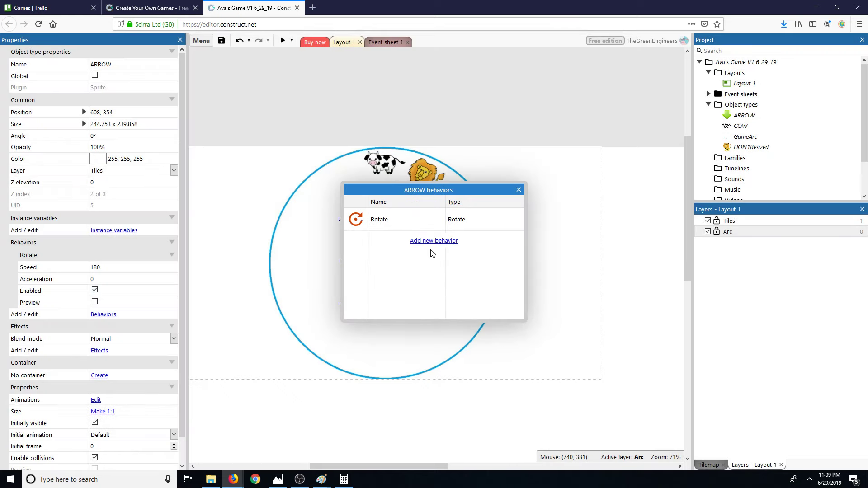
# Close the behaviors dialog, preview the spinning arrow, then close the preview window
pyautogui.click(519, 190)
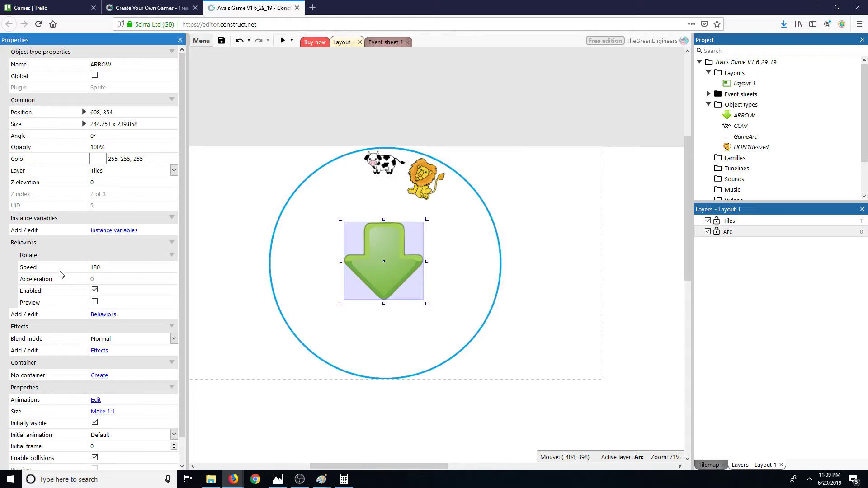
pyautogui.click(95, 301)
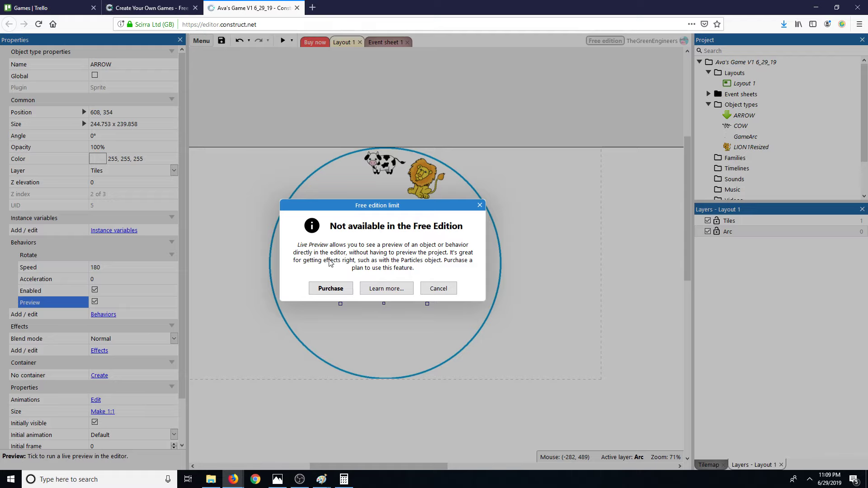
pyautogui.click(479, 205)
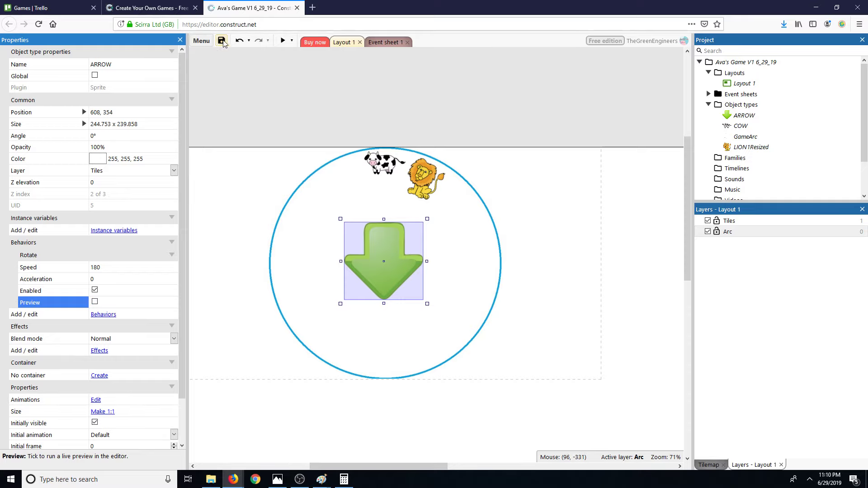
pyautogui.click(280, 41)
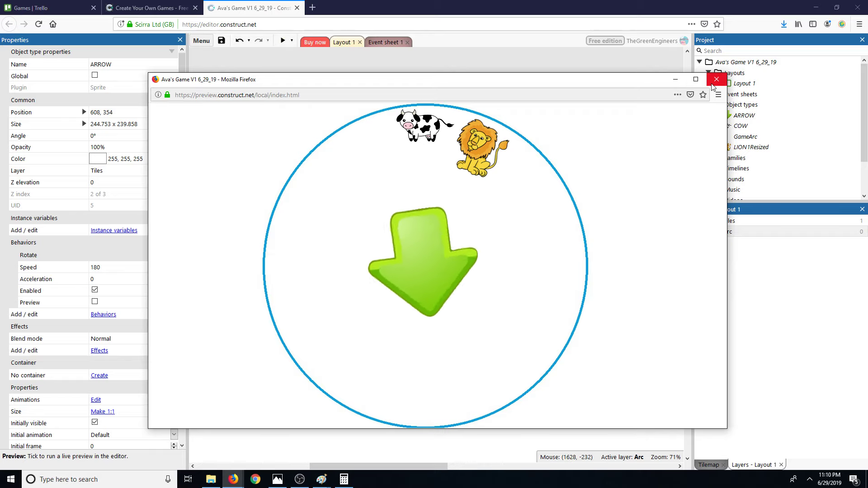
pyautogui.click(714, 82)
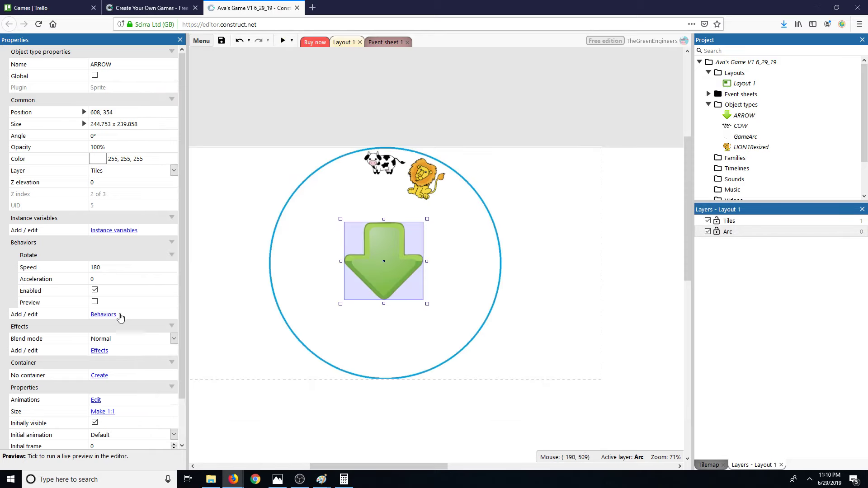
# Expand and collapse the Rotate behavior settings in the ARROW's Properties panel
pyautogui.click(172, 243)
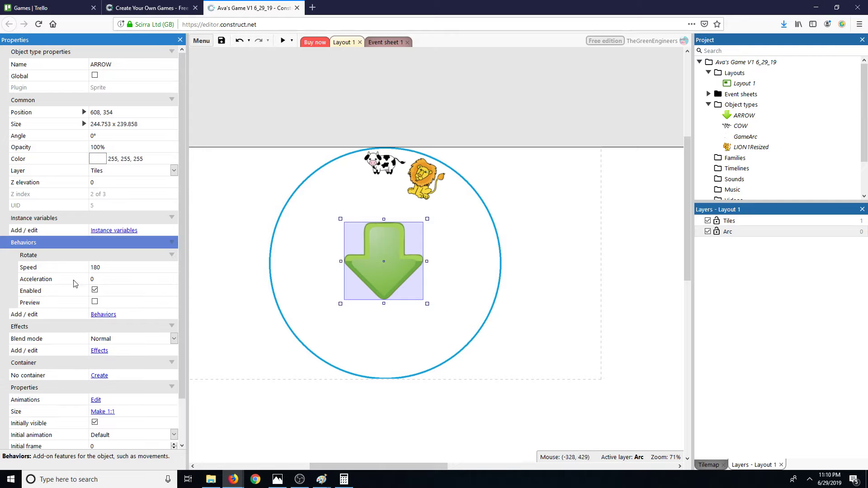
pyautogui.click(27, 255)
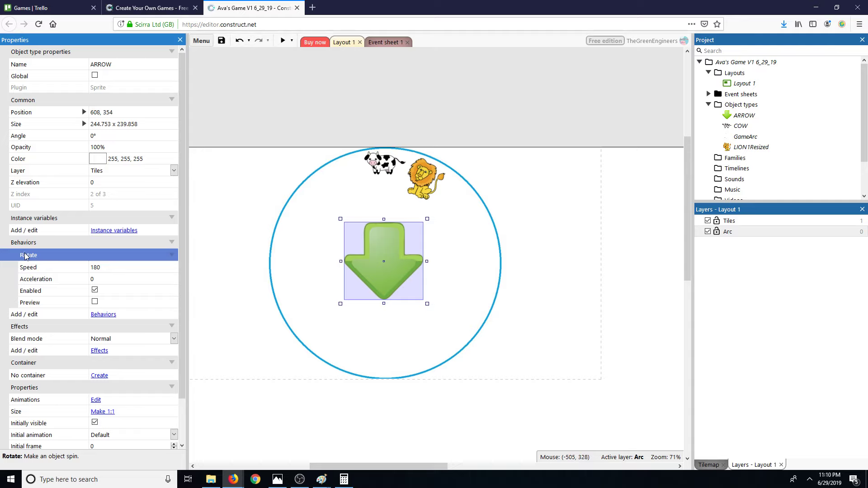
pyautogui.doubleClick(30, 257)
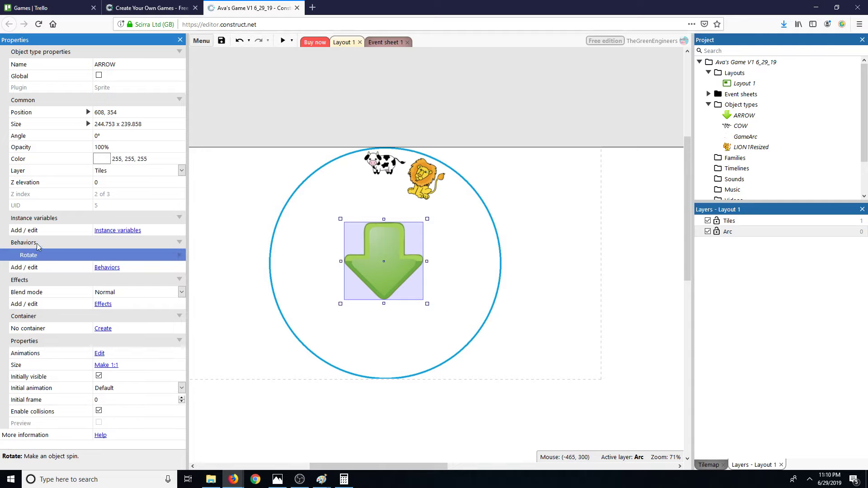
pyautogui.click(37, 244)
pyautogui.click(179, 242)
pyautogui.click(179, 242)
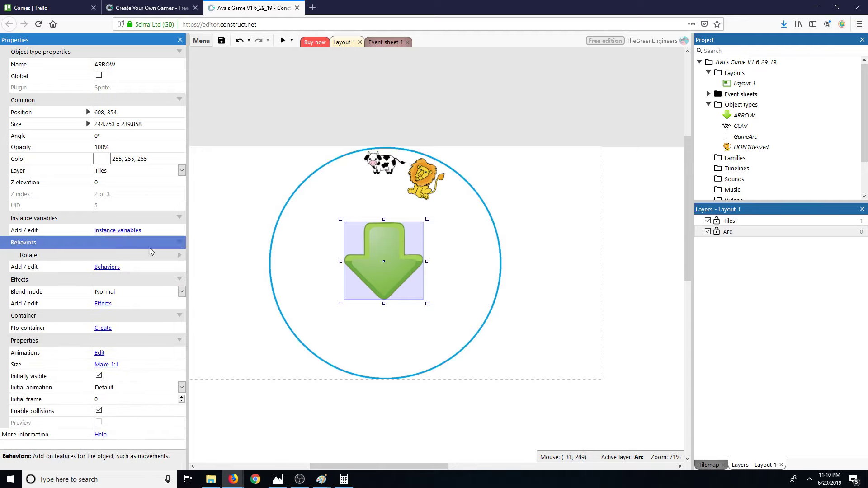
pyautogui.click(151, 256)
pyautogui.click(180, 257)
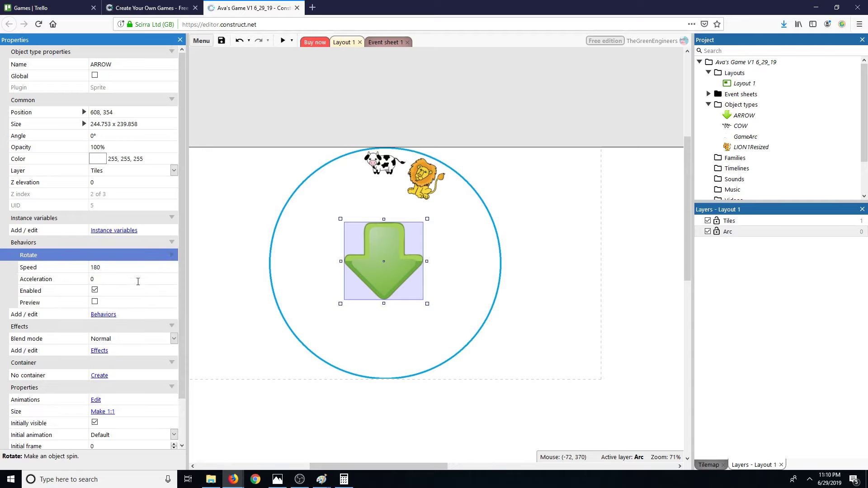
# Delete the Rotate behavior from the ARROW's behaviors dialog
pyautogui.click(104, 315)
pyautogui.click(469, 229)
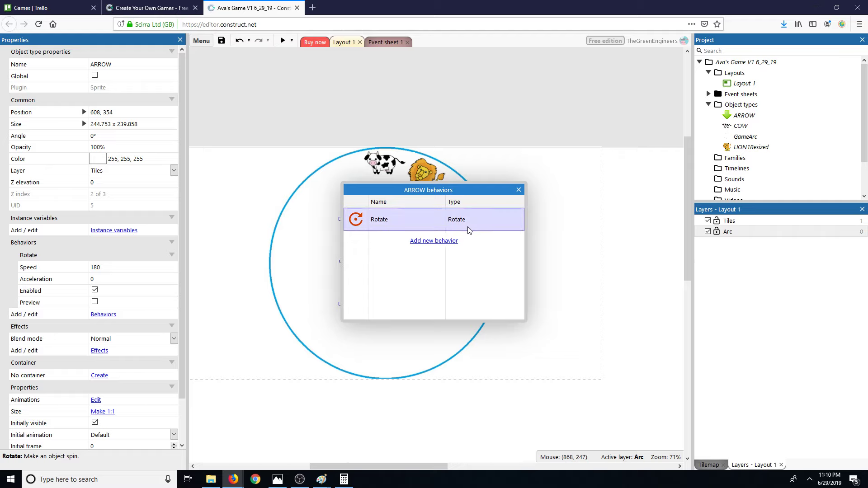
pyautogui.rightClick(469, 230)
pyautogui.click(491, 262)
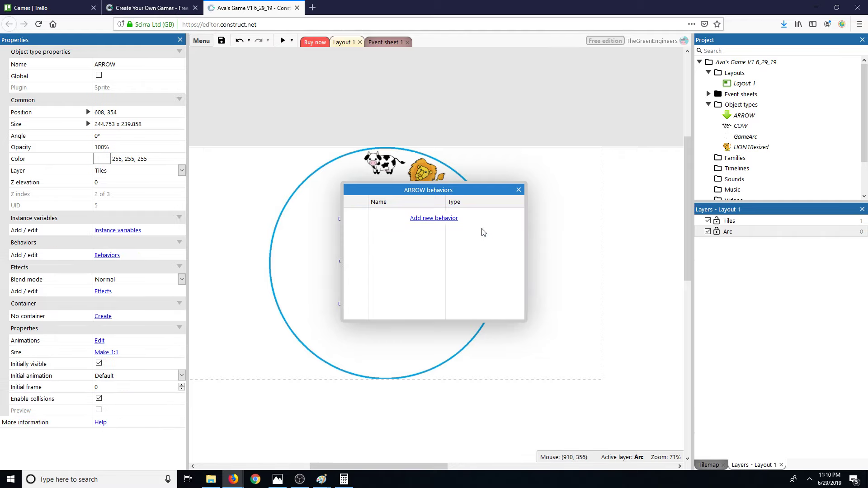
# Close the behaviors dialog and start a new event on Event sheet 1 with ARROW as the object
pyautogui.click(519, 190)
pyautogui.click(380, 48)
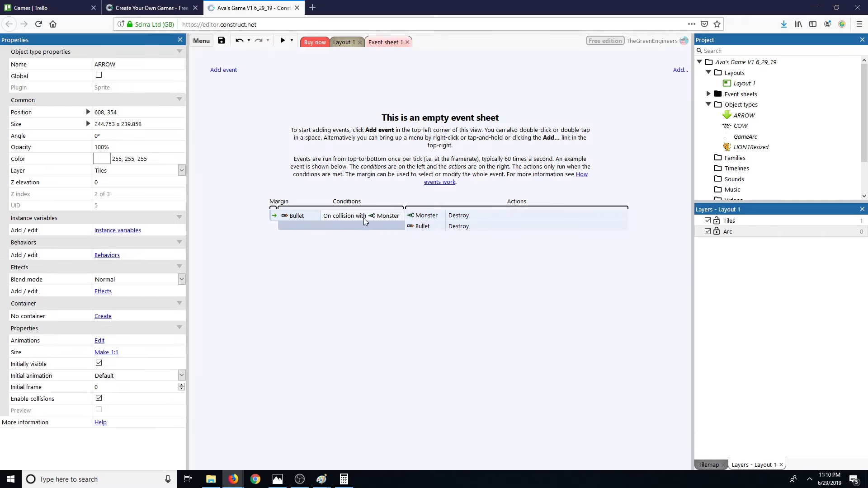
pyautogui.click(223, 71)
pyautogui.click(378, 190)
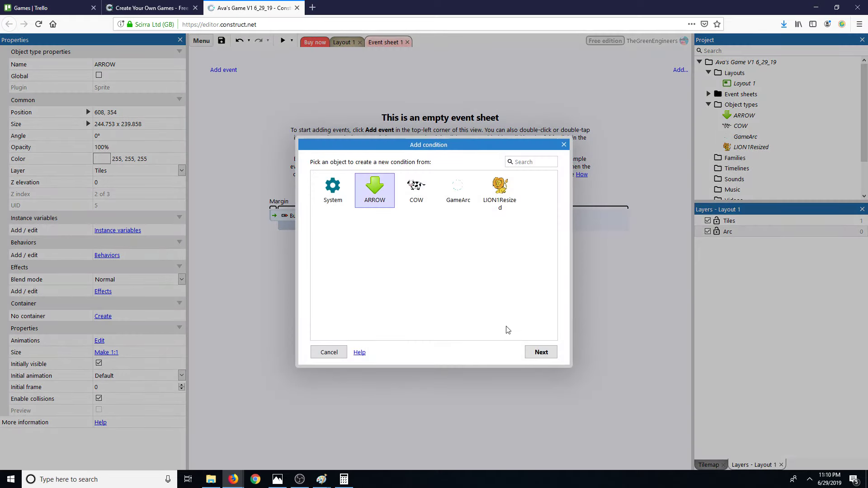
pyautogui.click(541, 352)
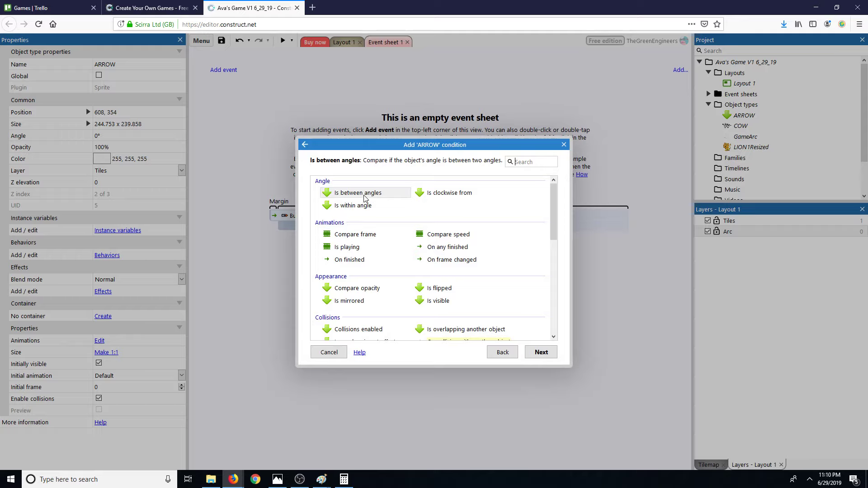
# Scroll through the list of available ARROW conditions
pyautogui.scroll(-4, 434, 308)
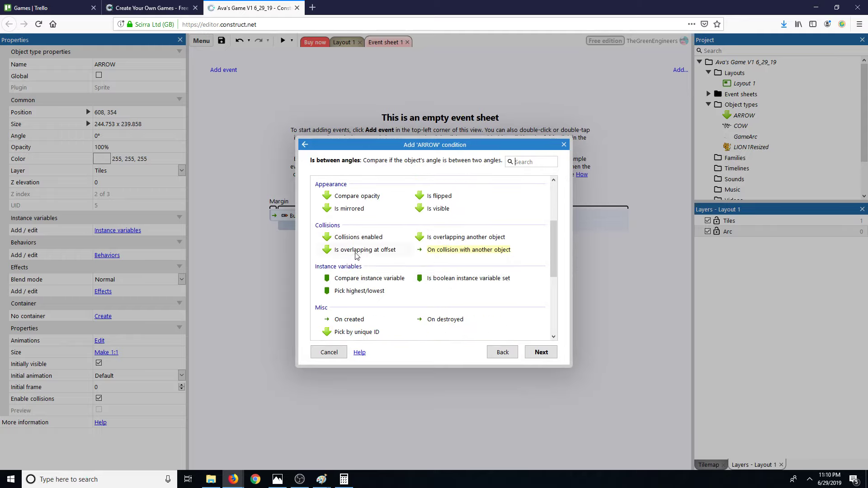
pyautogui.scroll(-2, 380, 334)
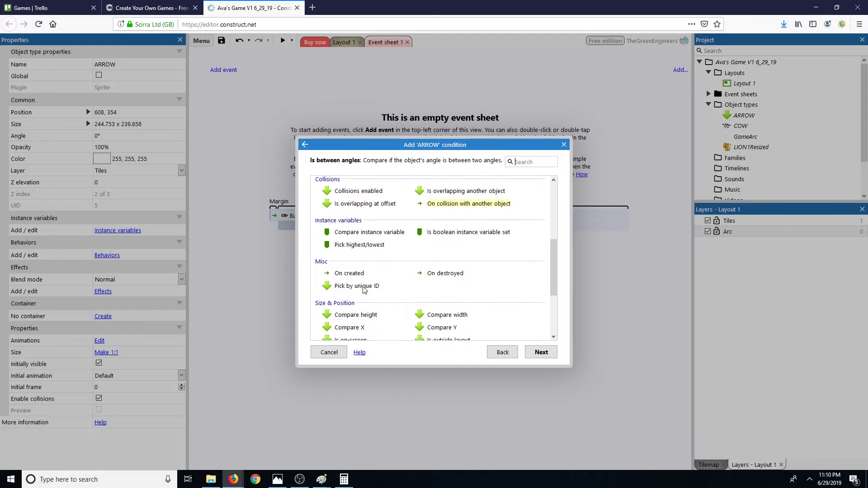
pyautogui.scroll(-4, 369, 295)
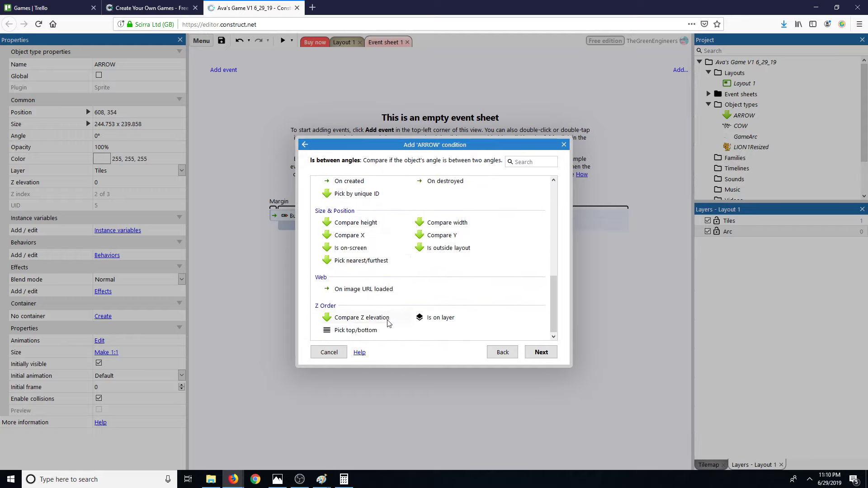
pyautogui.scroll(-1, 387, 322)
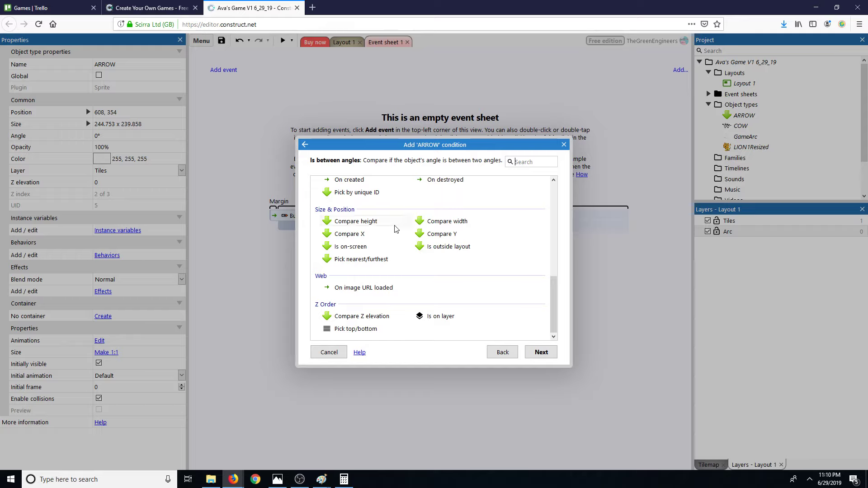
pyautogui.scroll(1, 388, 236)
pyautogui.scroll(1, 367, 244)
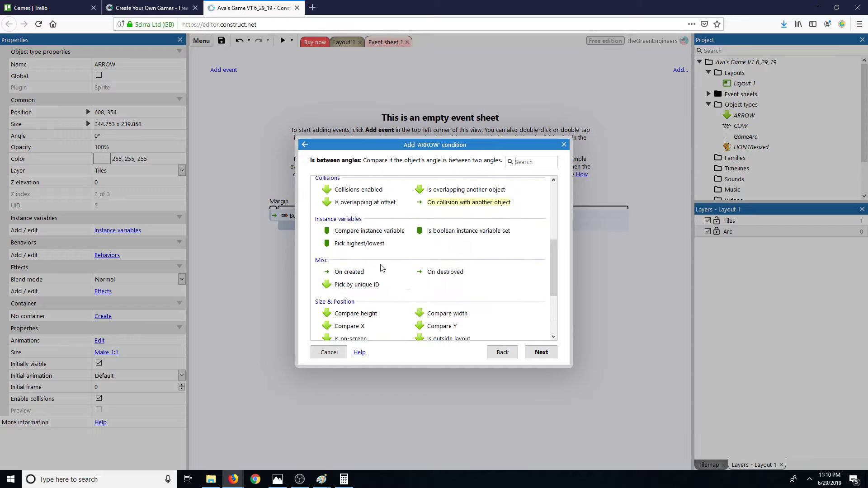
pyautogui.scroll(1, 425, 251)
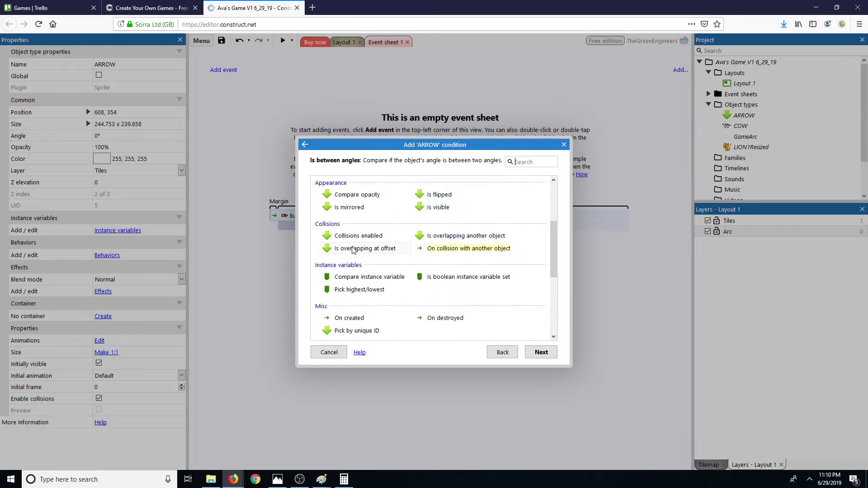
pyautogui.scroll(1, 371, 242)
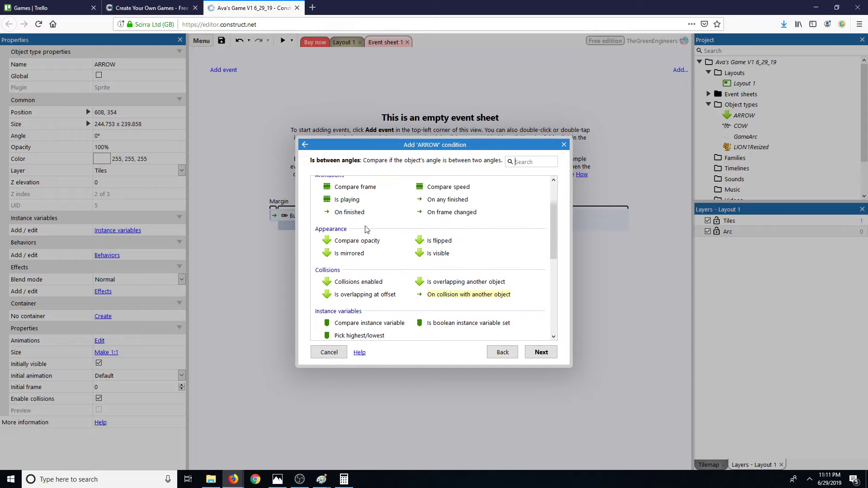
pyautogui.scroll(1, 393, 264)
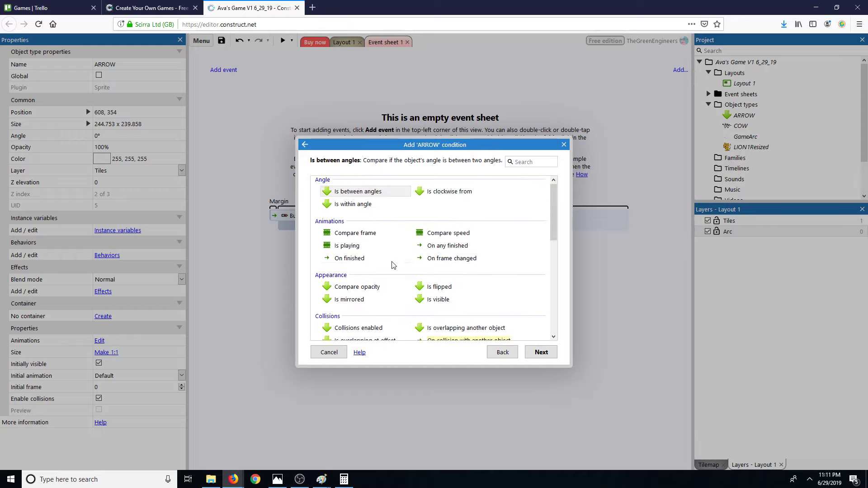
pyautogui.scroll(1, 429, 211)
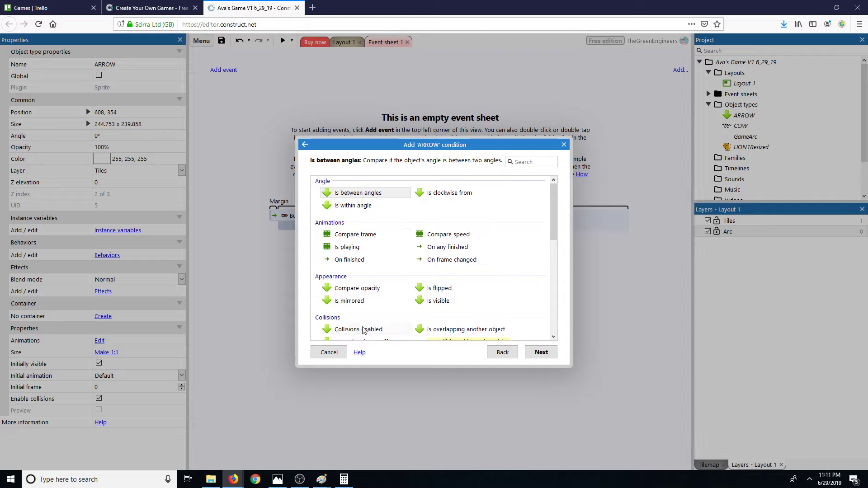
pyautogui.scroll(-2, 364, 330)
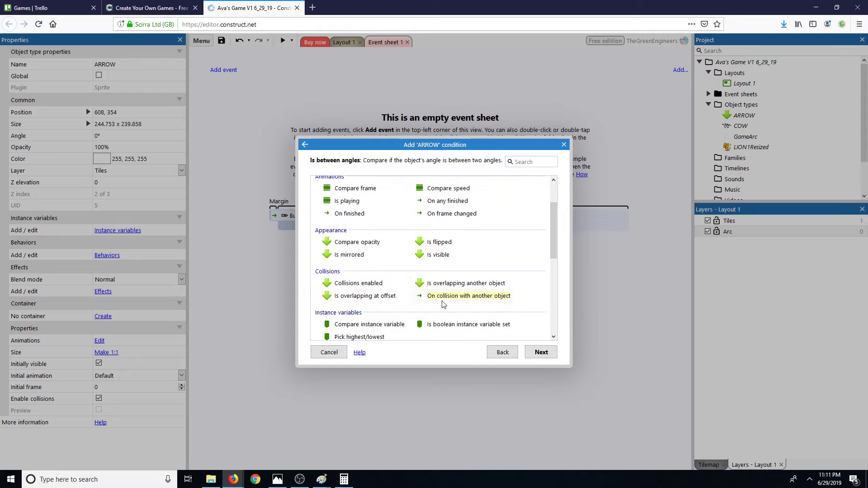
pyautogui.scroll(-4, 397, 327)
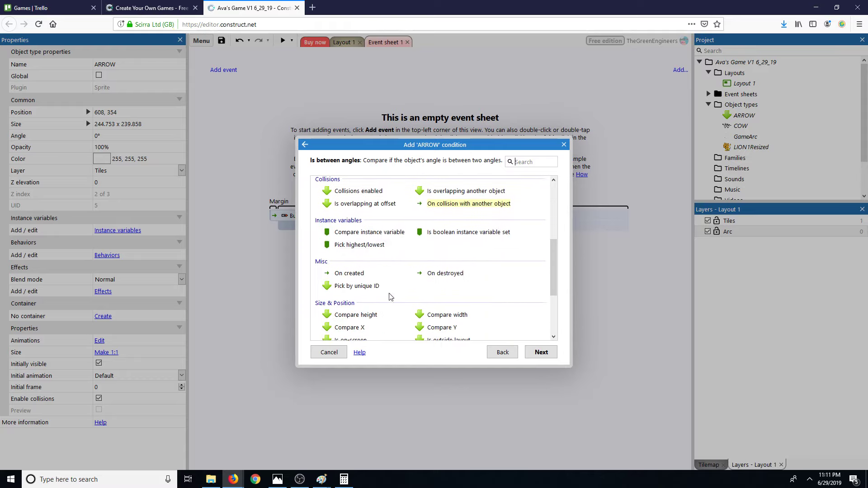
pyautogui.scroll(-2, 379, 300)
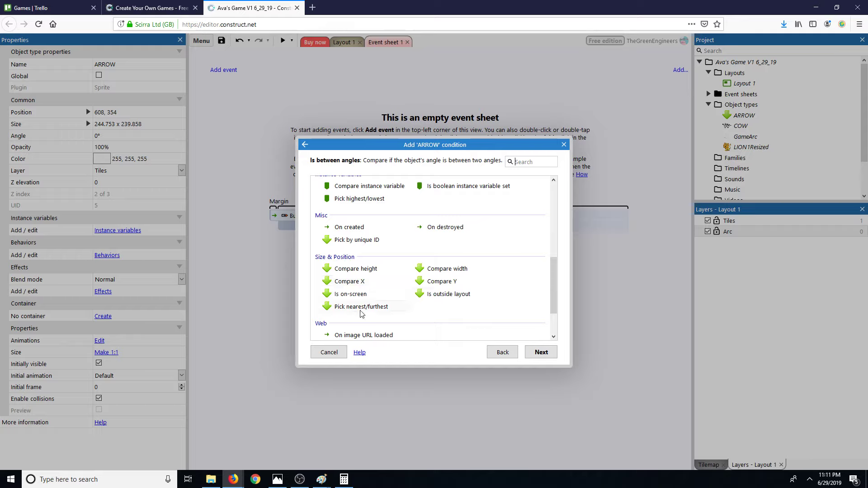
pyautogui.scroll(-2, 409, 298)
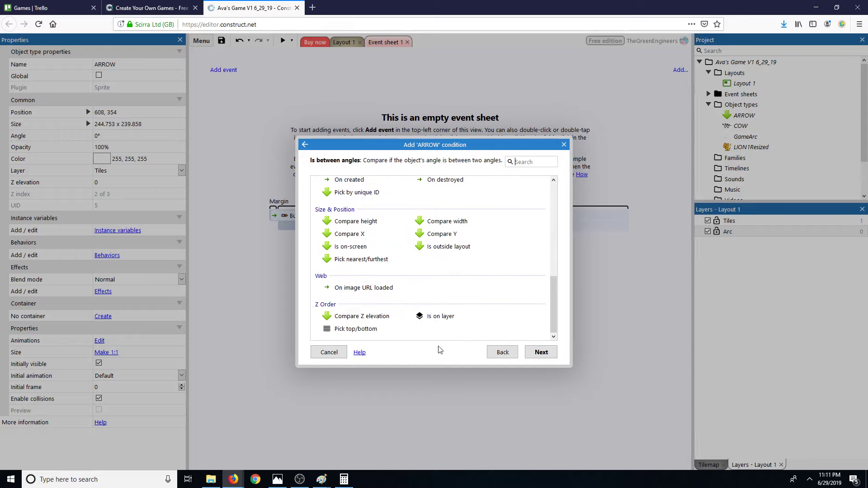
pyautogui.click(564, 144)
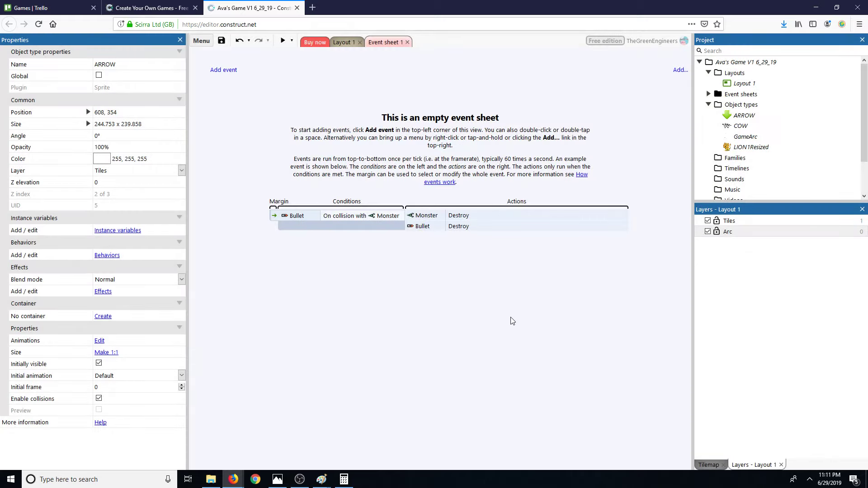
pyautogui.click(229, 70)
pyautogui.doubleClick(333, 193)
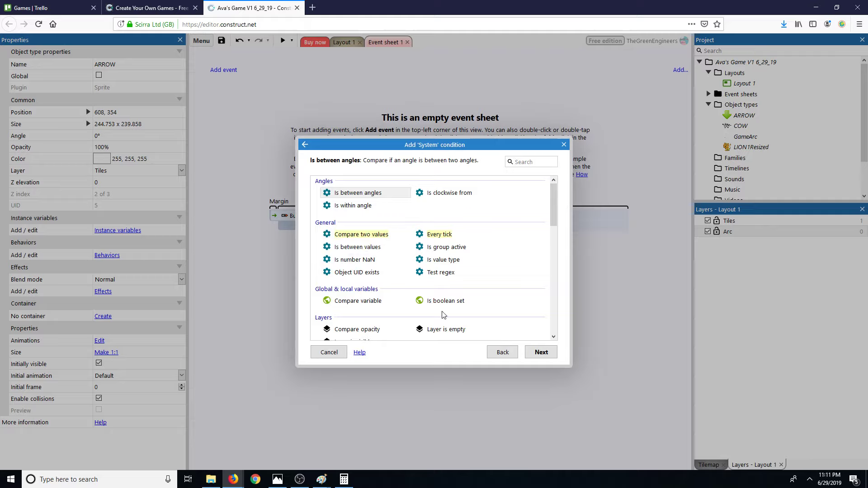
pyautogui.scroll(-3, 403, 288)
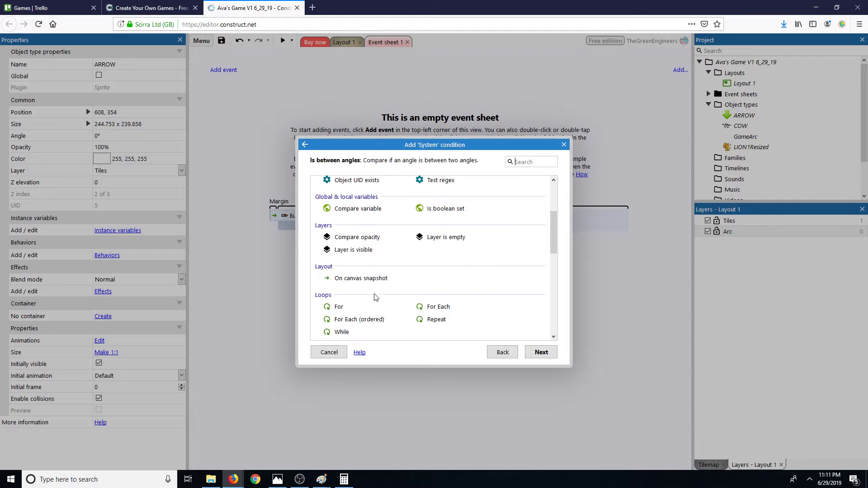
pyautogui.scroll(-3, 374, 297)
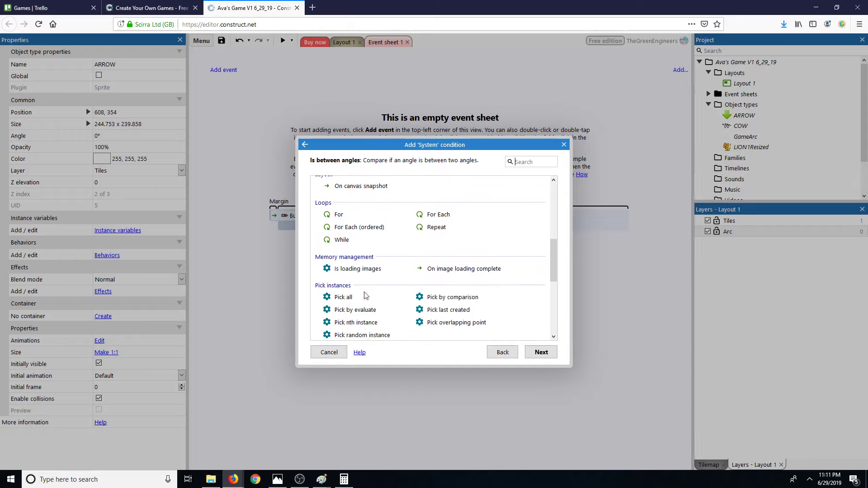
pyautogui.scroll(-2, 368, 318)
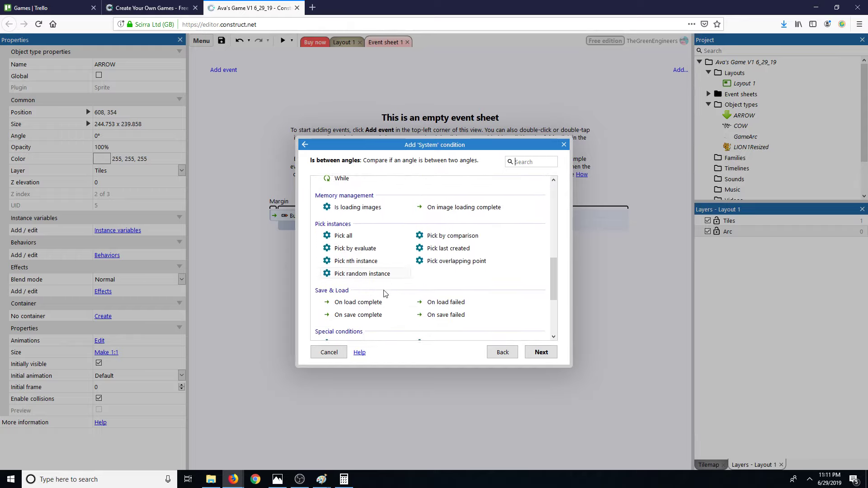
pyautogui.scroll(-3, 385, 293)
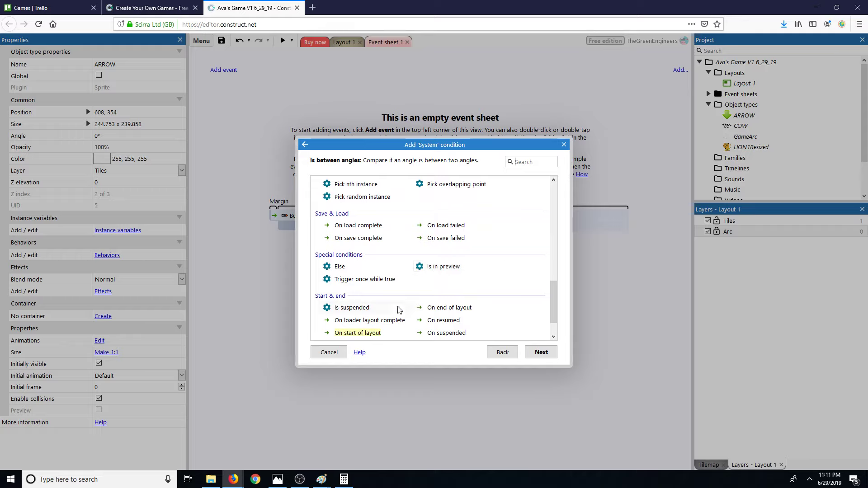
pyautogui.scroll(-1, 398, 309)
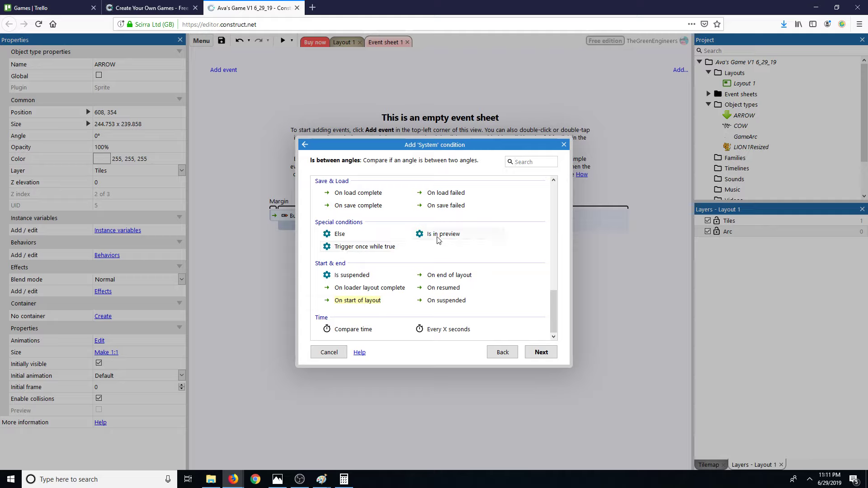
pyautogui.scroll(2, 430, 241)
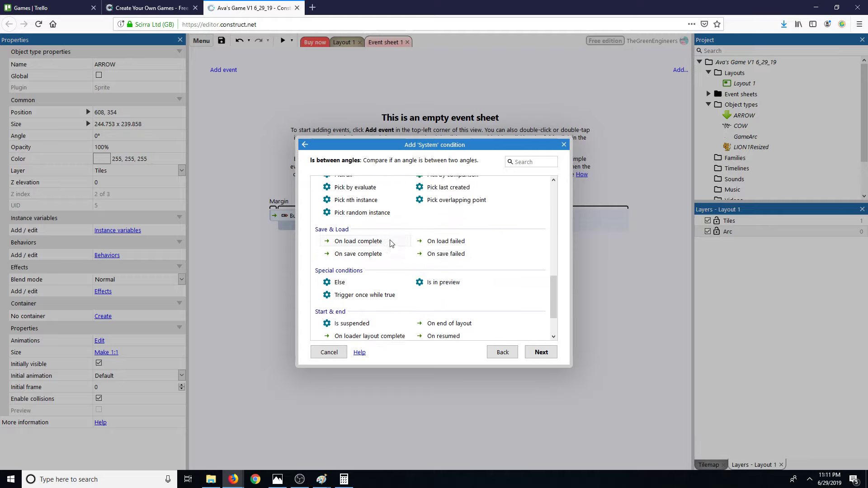
pyautogui.scroll(6, 360, 258)
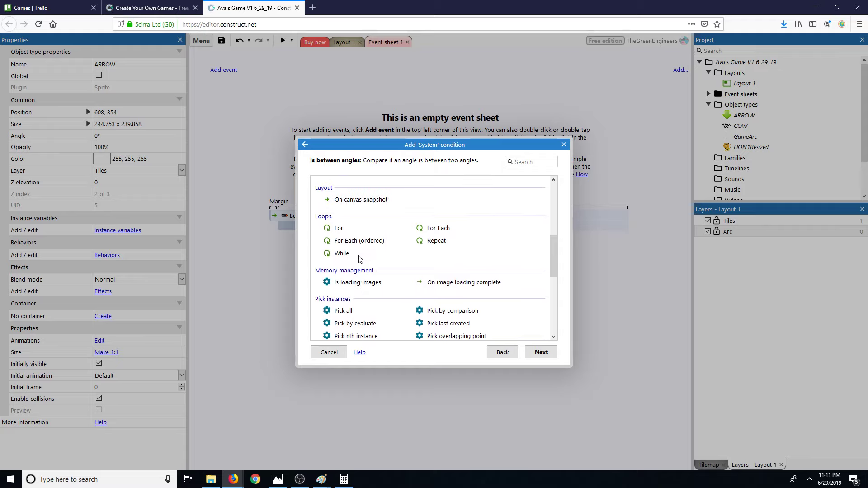
pyautogui.scroll(4, 360, 259)
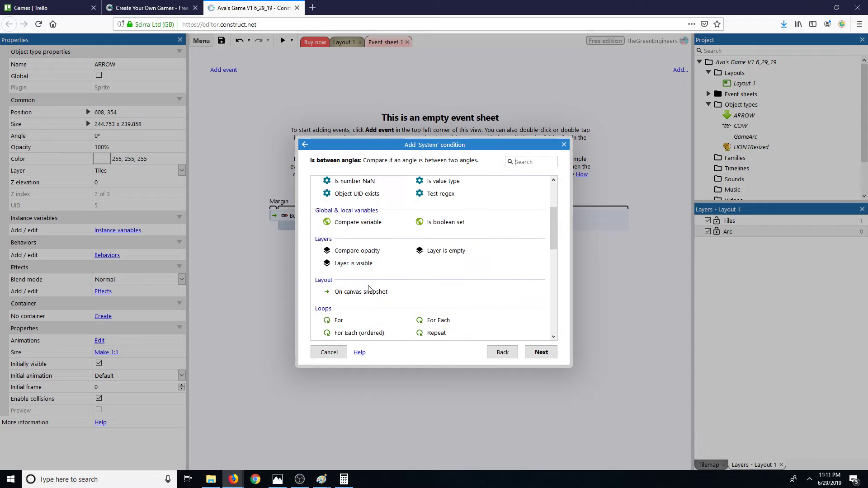
pyautogui.scroll(2, 430, 251)
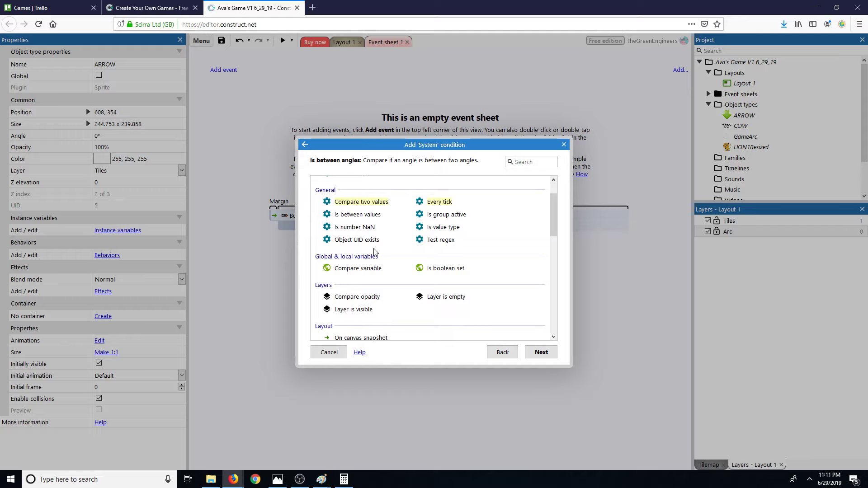
pyautogui.scroll(2, 374, 252)
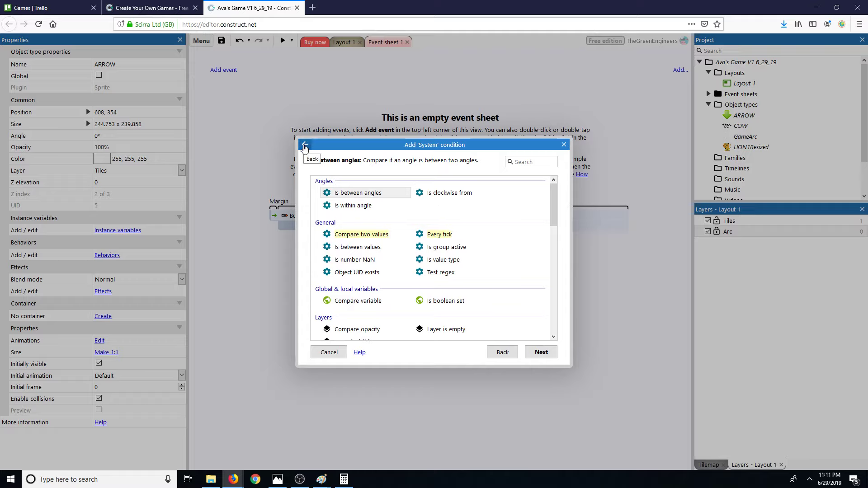
pyautogui.click(452, 193)
pyautogui.click(564, 145)
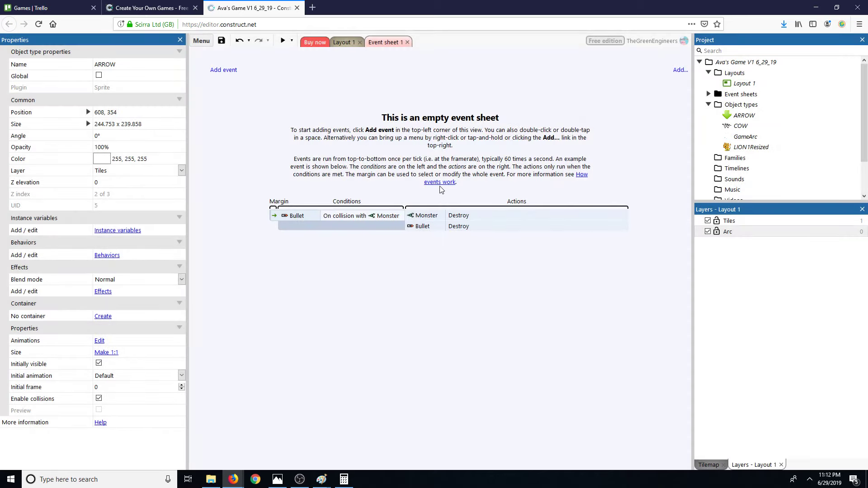
pyautogui.click(228, 70)
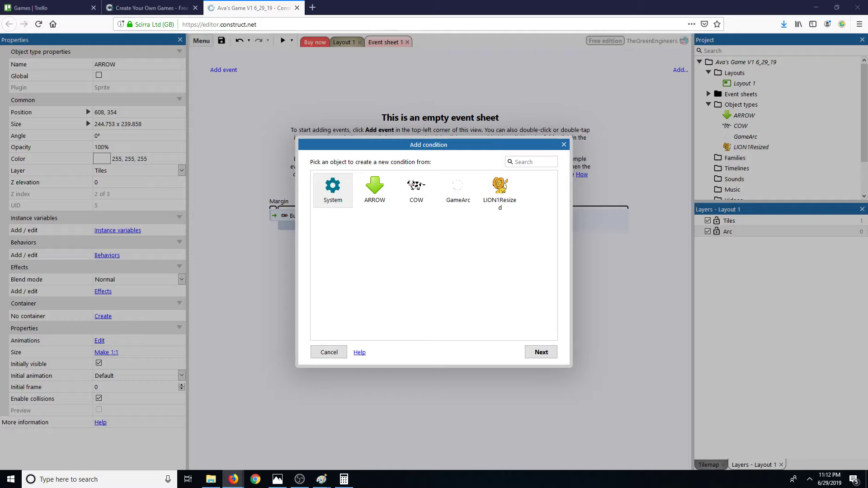
pyautogui.click(356, 177)
pyautogui.click(535, 356)
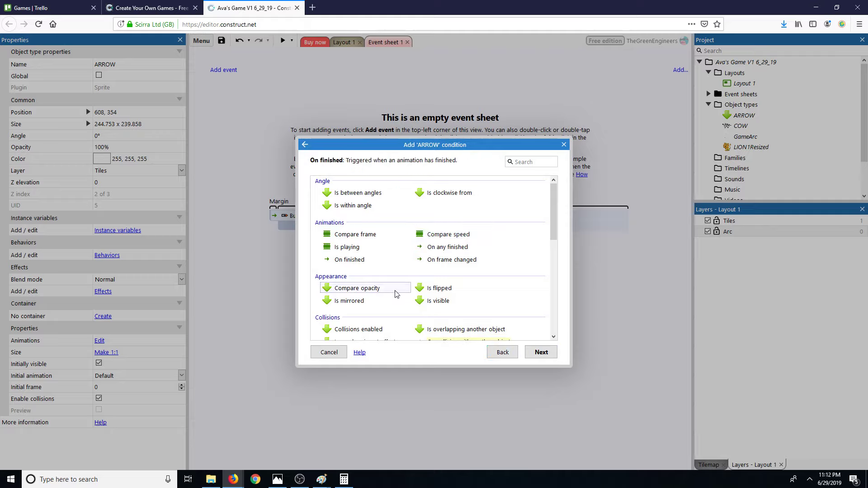
pyautogui.scroll(-2, 426, 303)
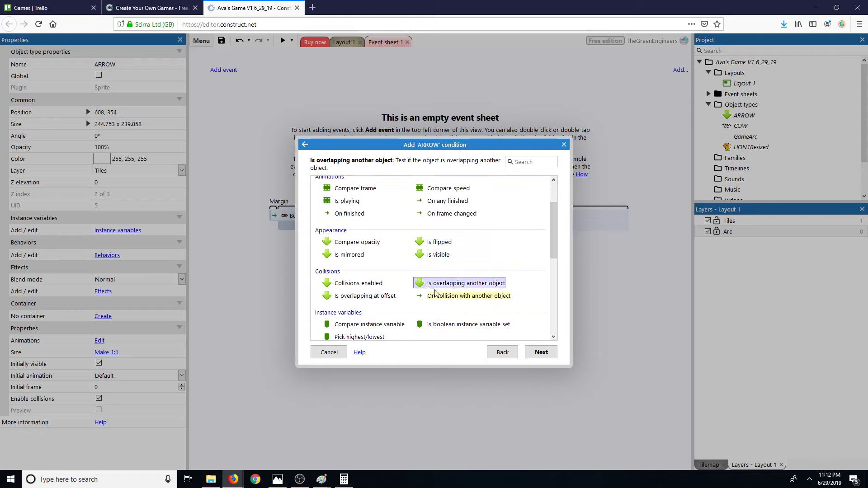
pyautogui.scroll(-3, 437, 293)
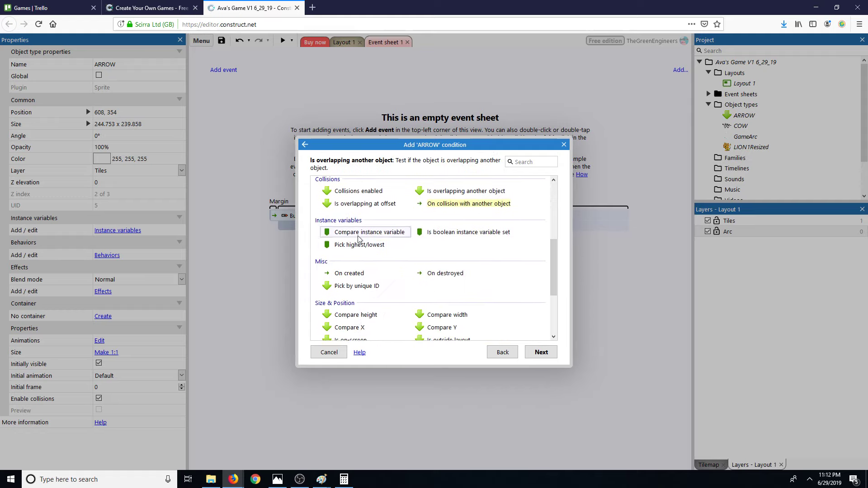
pyautogui.scroll(-2, 365, 313)
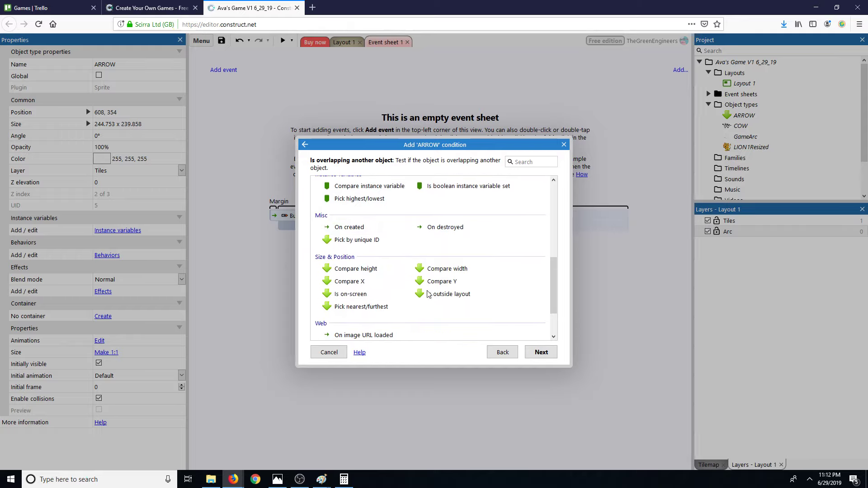
pyautogui.scroll(-2, 390, 307)
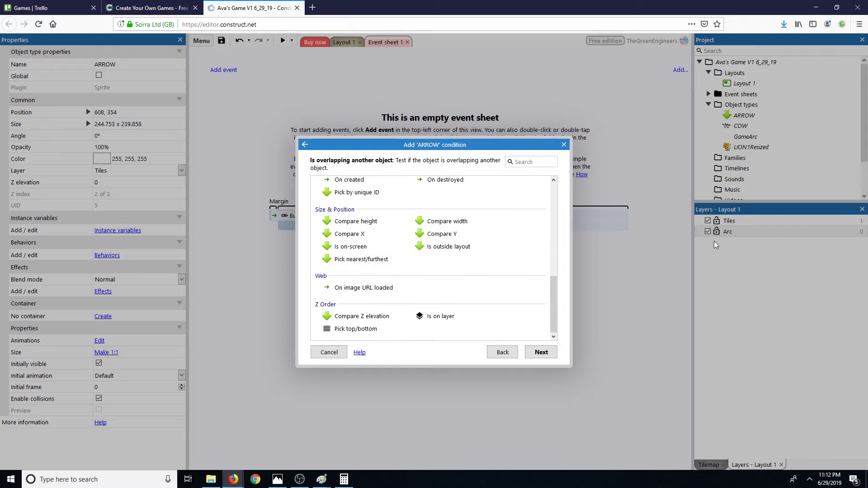
pyautogui.click(564, 142)
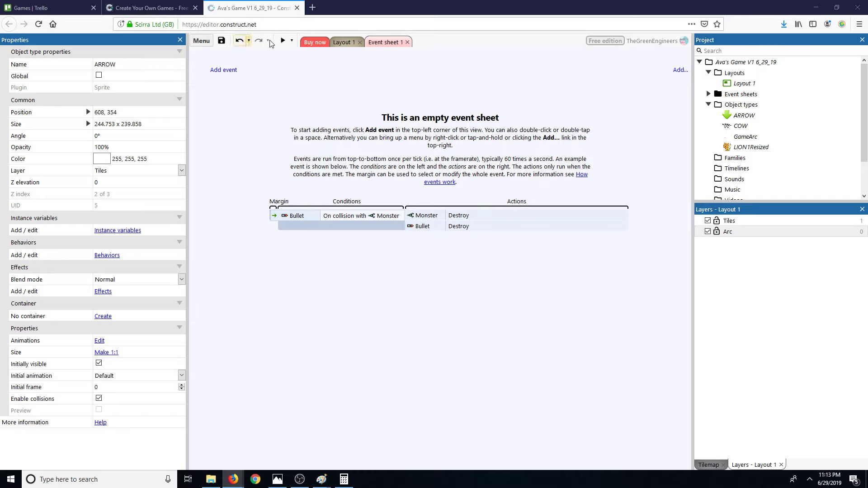
# Add a new Button object type to the project from the Object types folder
pyautogui.rightClick(743, 106)
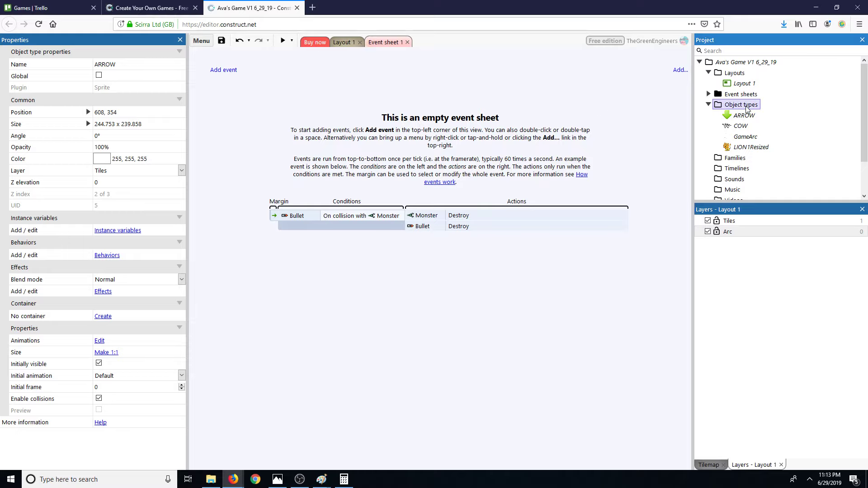
pyautogui.click(339, 45)
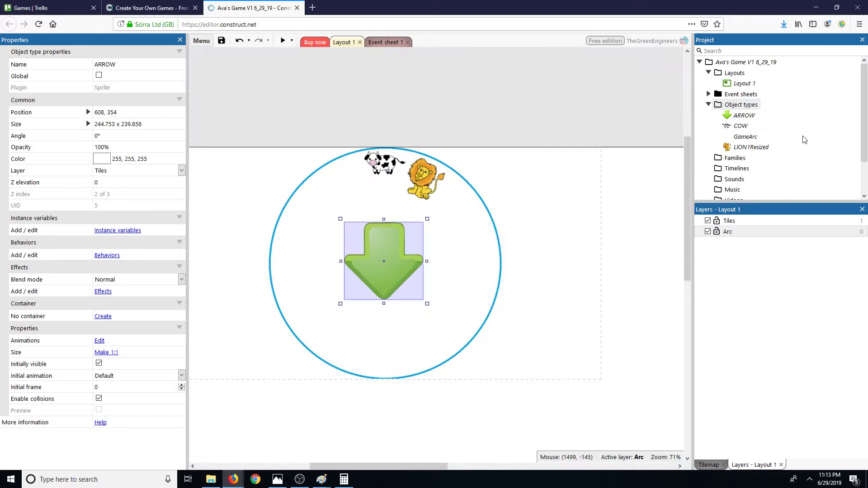
pyautogui.rightClick(756, 106)
pyautogui.click(774, 114)
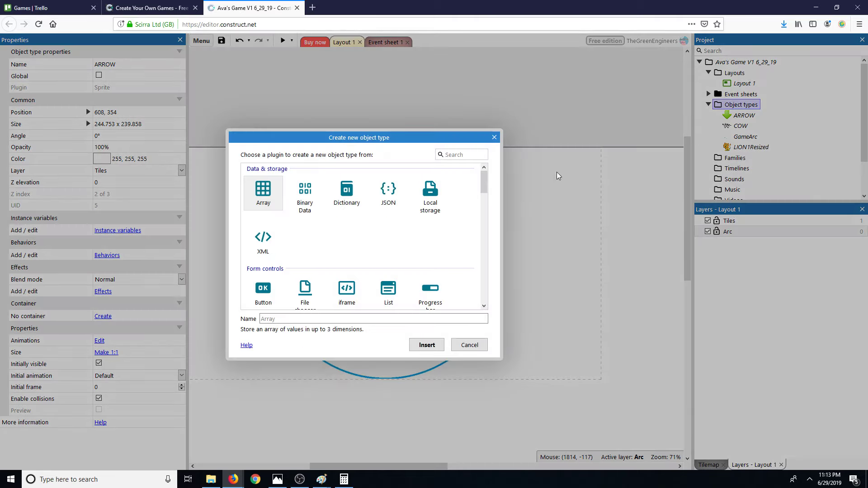
pyautogui.scroll(-2, 343, 228)
pyautogui.scroll(-3, 356, 231)
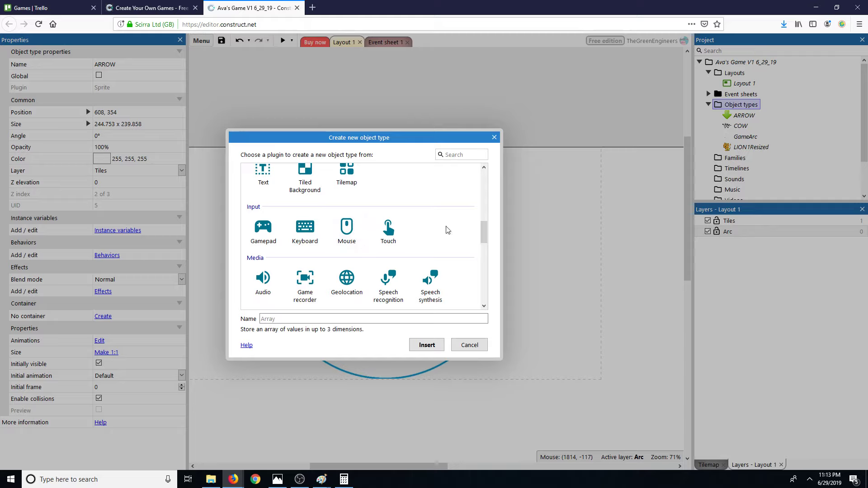
pyautogui.scroll(-2, 446, 229)
pyautogui.scroll(2, 446, 229)
pyautogui.scroll(2, 363, 235)
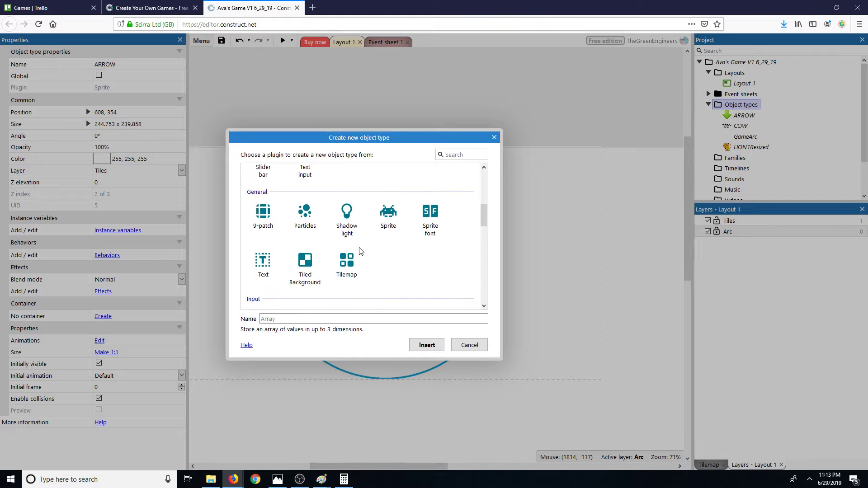
pyautogui.scroll(2, 361, 252)
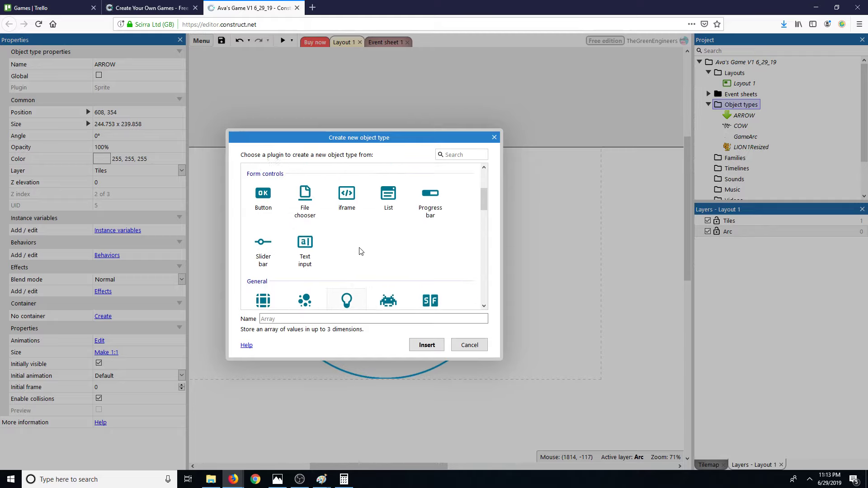
pyautogui.click(263, 199)
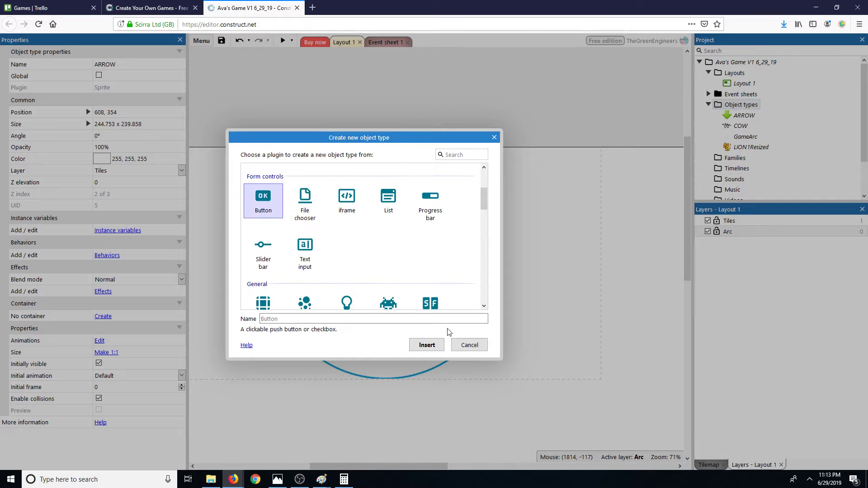
pyautogui.click(430, 345)
# Place an OK Button instance in Layout 1 at 783, 387, beside the arrow
pyautogui.hscroll(5, 541, 201)
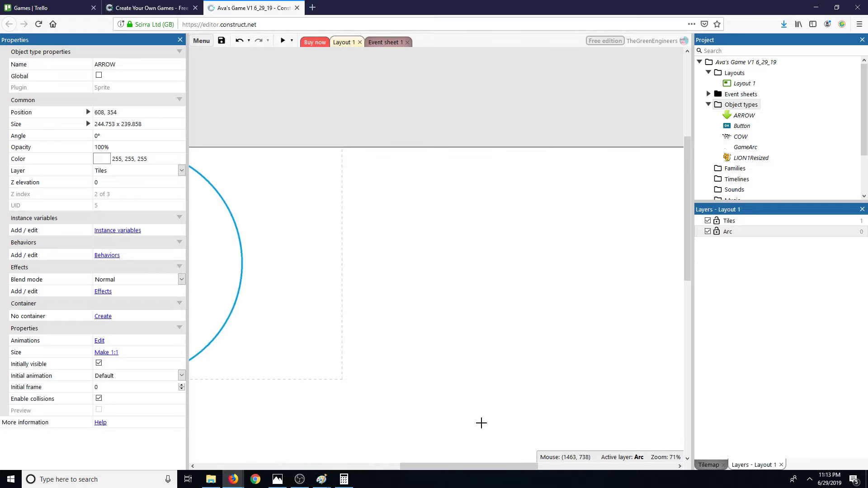
pyautogui.scroll(-5, 480, 422)
pyautogui.scroll(6, 395, 367)
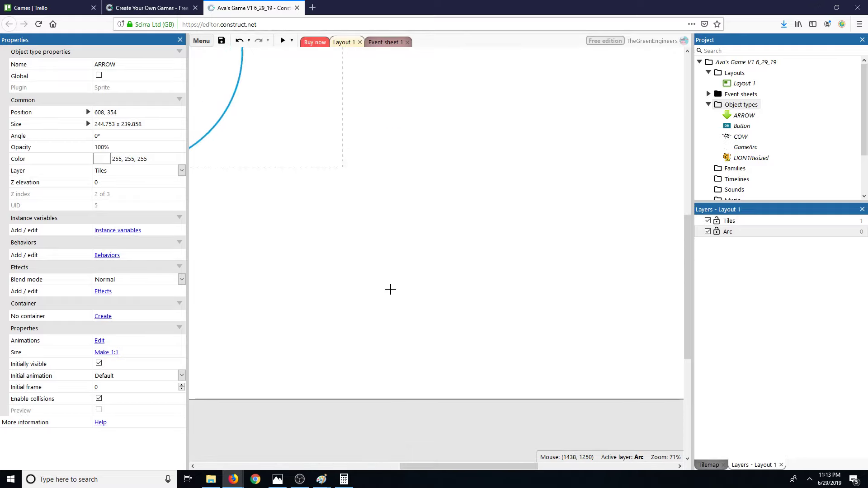
pyautogui.moveTo(460, 465); pyautogui.dragTo(382, 466)
pyautogui.click(407, 289)
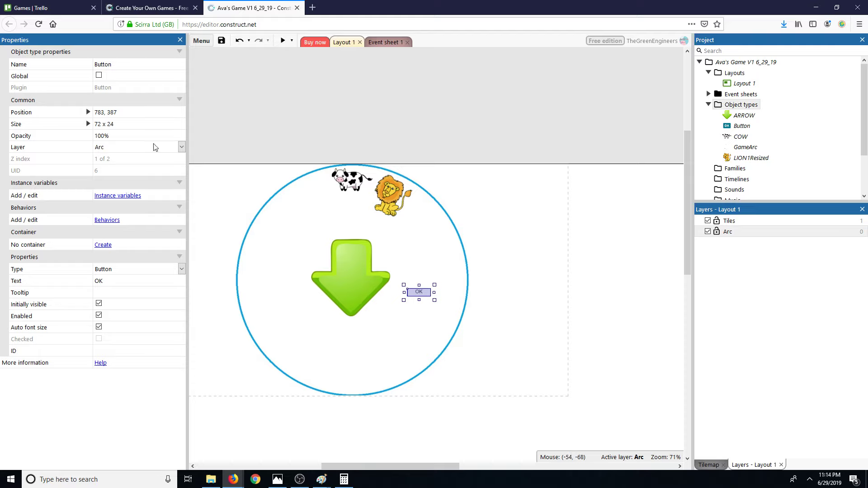
# Move the OK button to the Tiles layer, then view the Button type's Add to family options
pyautogui.click(181, 147)
pyautogui.click(158, 159)
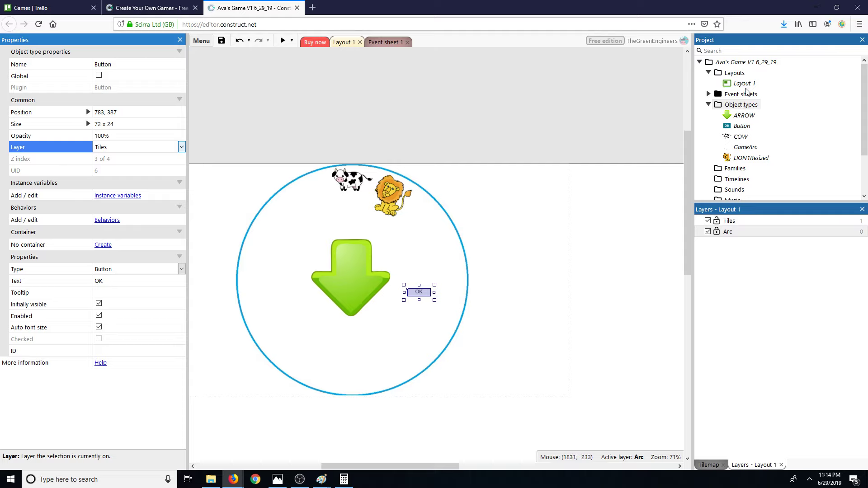
pyautogui.scroll(-1, 738, 175)
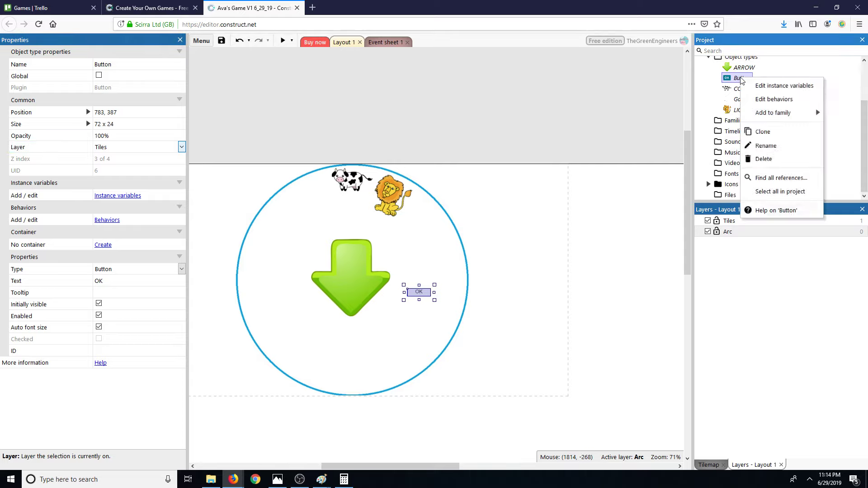
pyautogui.rightClick(740, 78)
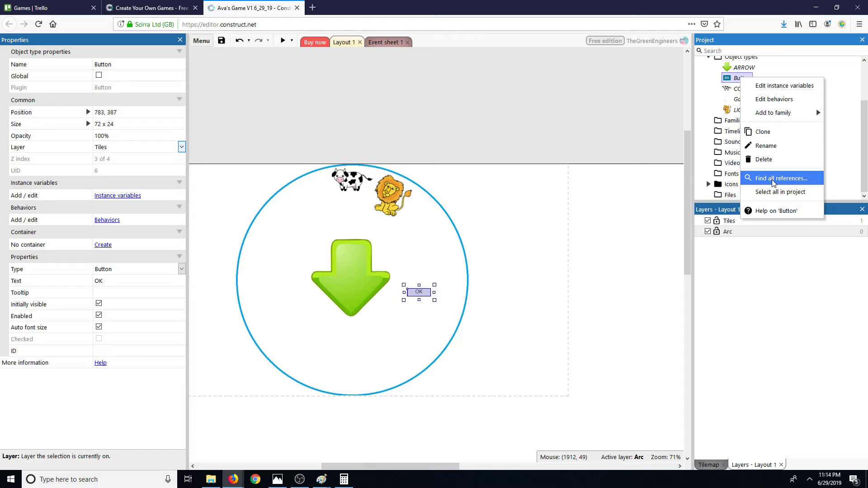
pyautogui.moveTo(781, 111)
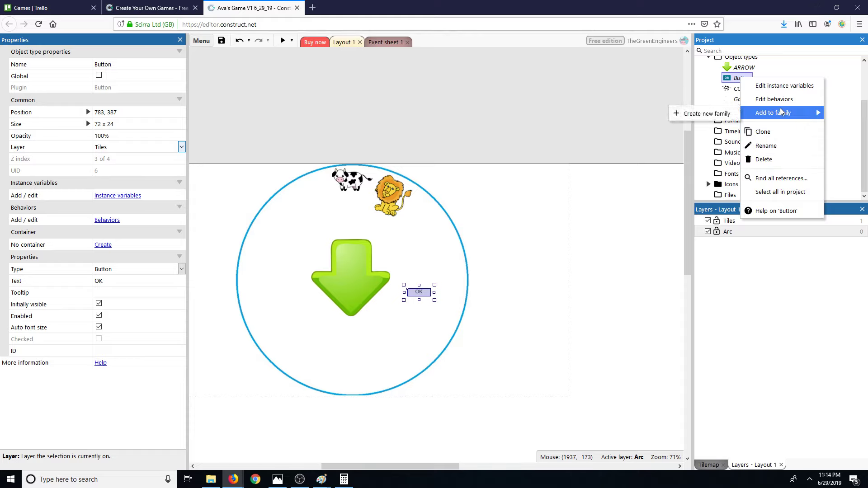
# Move the OK button over the arrow's shaft at 552, 247 and resize it to 115 x 174
pyautogui.moveTo(413, 295); pyautogui.dragTo(374, 239)
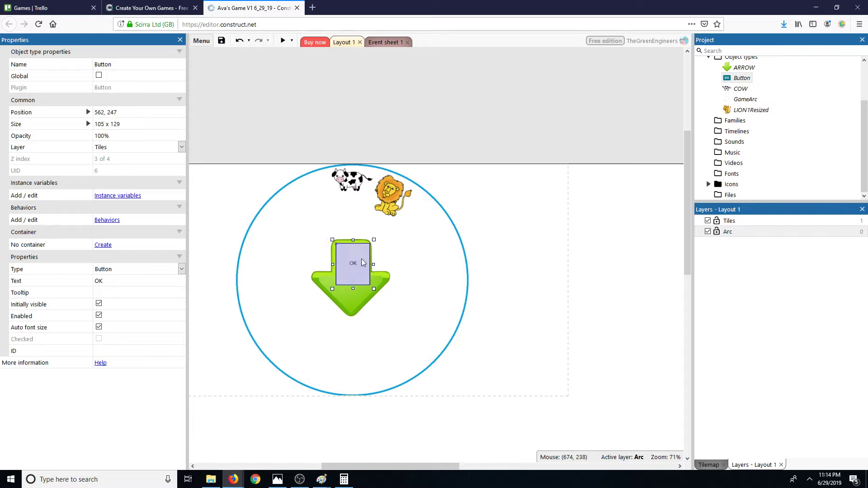
pyautogui.moveTo(332, 288); pyautogui.dragTo(345, 300)
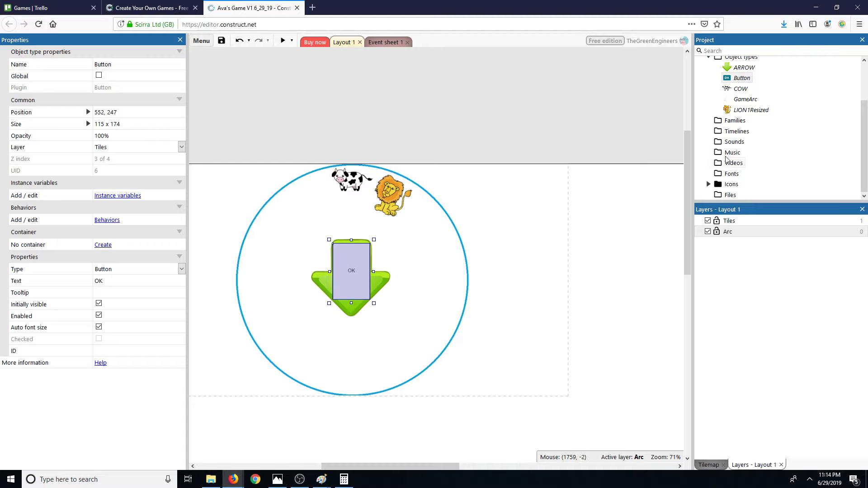
pyautogui.rightClick(743, 80)
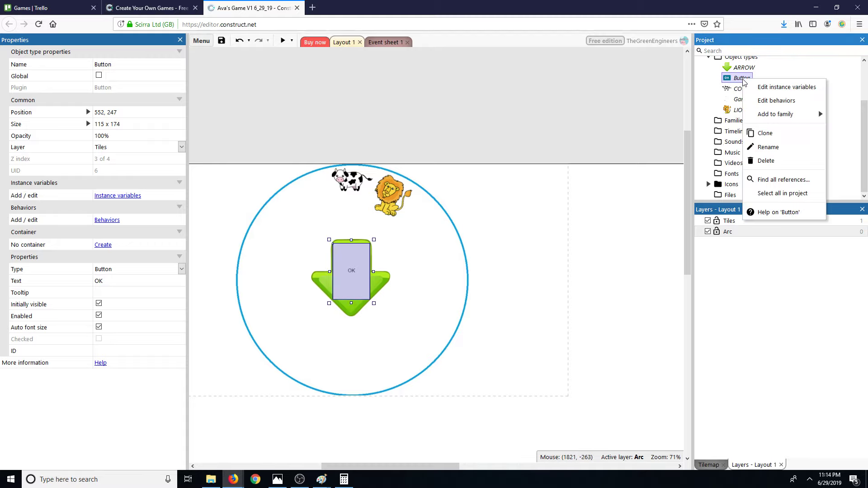
pyautogui.moveTo(782, 119)
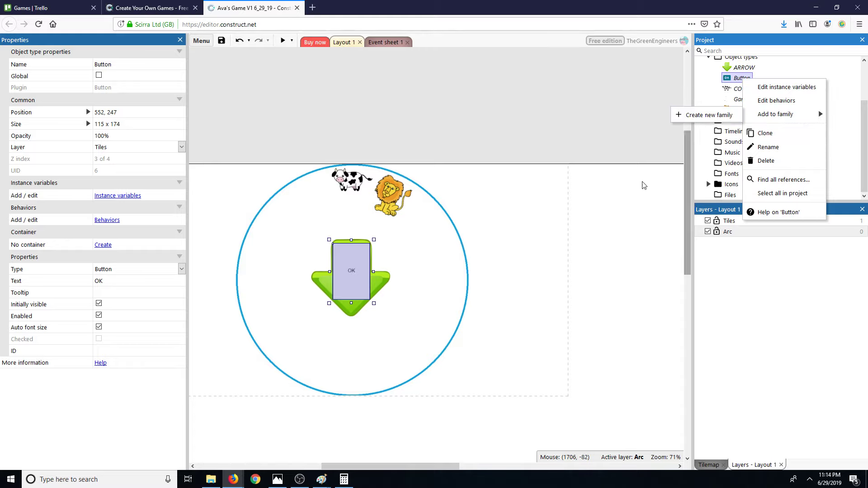
pyautogui.click(531, 259)
pyautogui.click(613, 272)
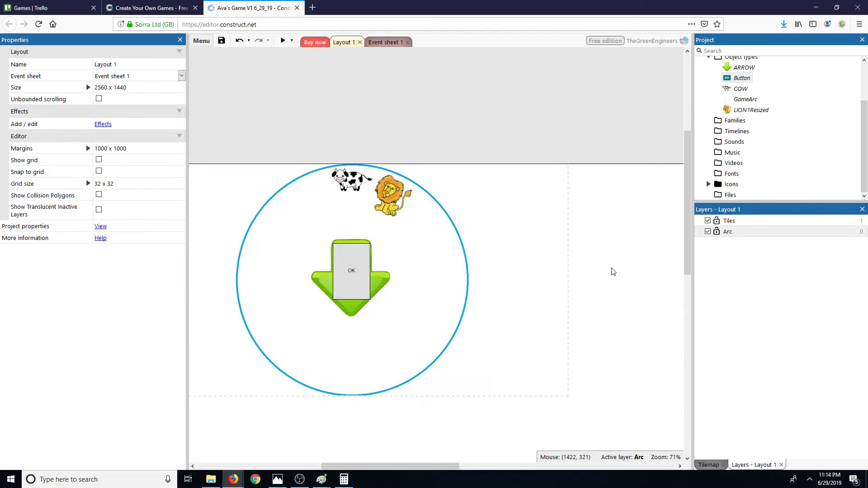
# Move the OK button back onto the Arc layer
pyautogui.click(361, 292)
pyautogui.click(126, 66)
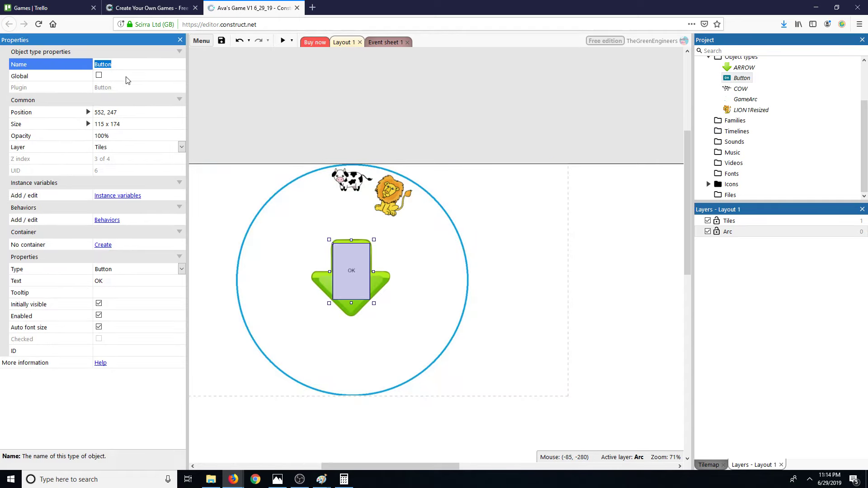
pyautogui.click(180, 149)
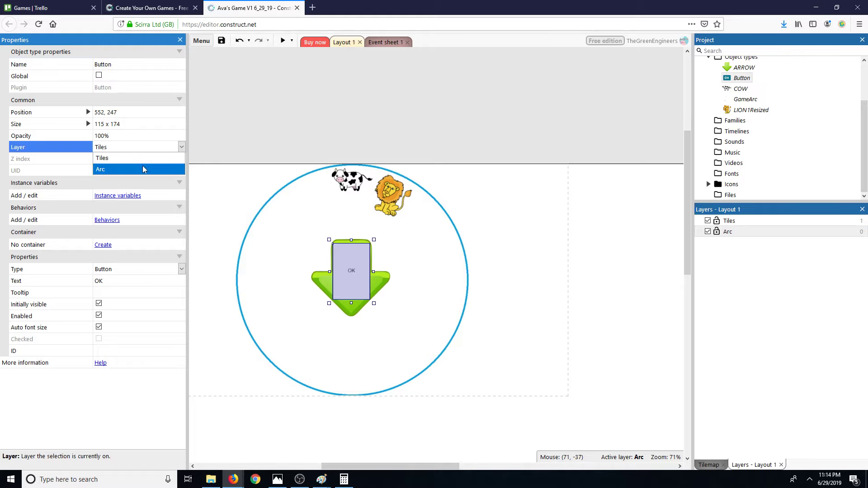
pyautogui.click(142, 167)
# Rename the Button object type to ActivateSpin
pyautogui.click(540, 269)
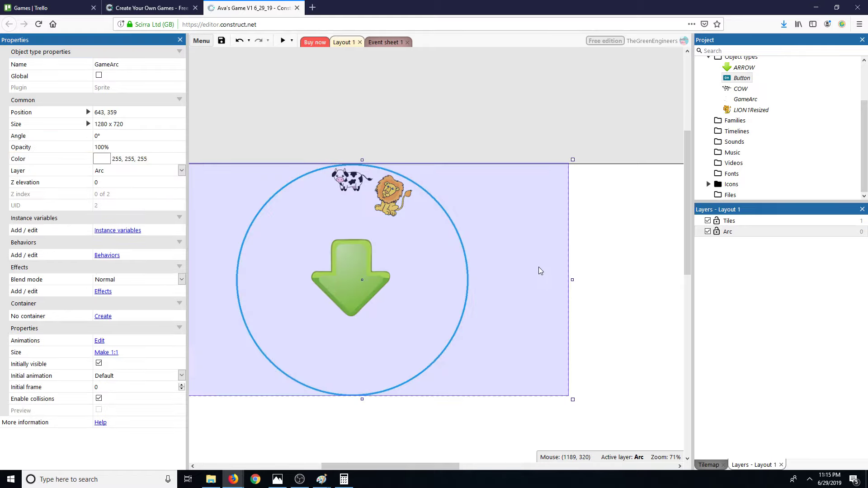
pyautogui.click(628, 266)
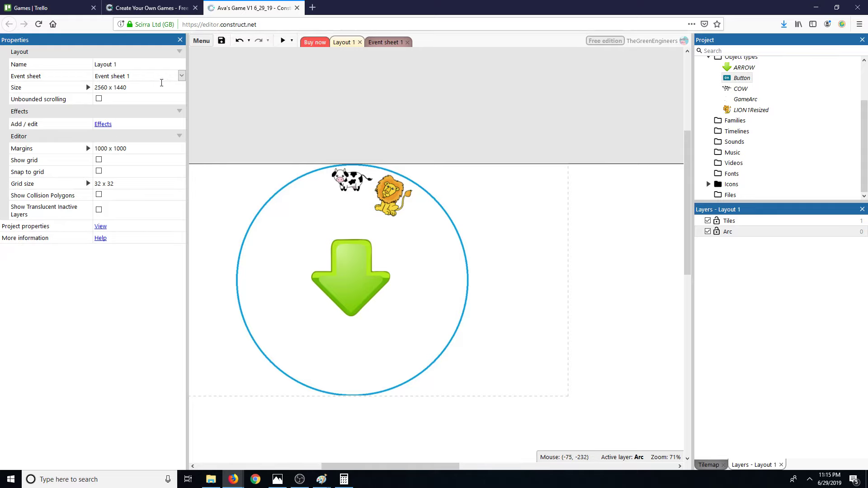
pyautogui.click(742, 78)
pyautogui.click(133, 64)
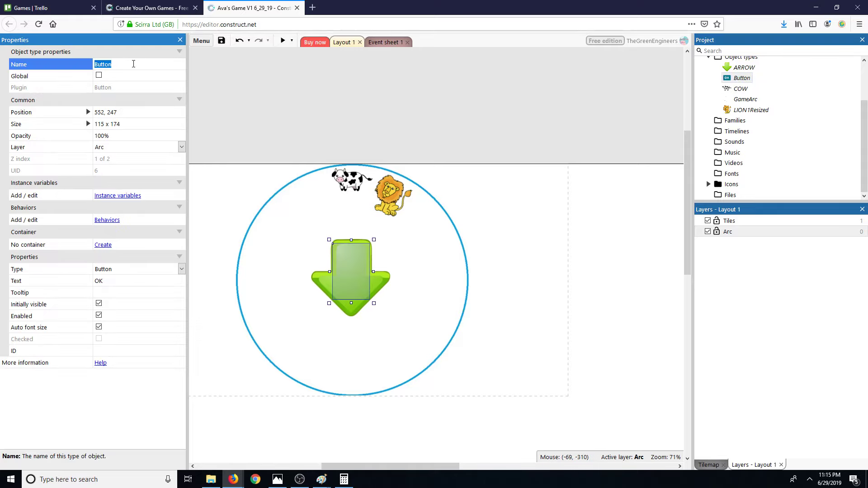
pyautogui.click(134, 64)
pyautogui.write('ActivateSpin')
pyautogui.click(229, 108)
pyautogui.scroll(3, 543, 131)
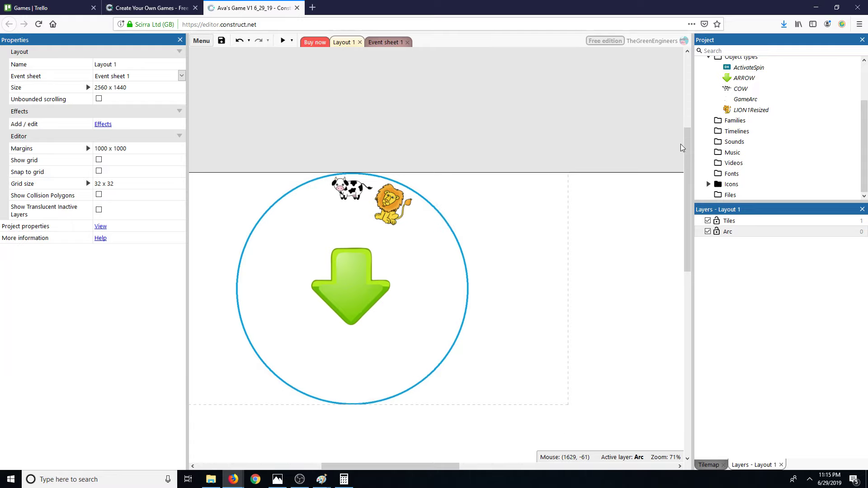
pyautogui.scroll(1, 741, 145)
# Create the sheet's first event with the condition ActivateSpin On clicked
pyautogui.click(383, 42)
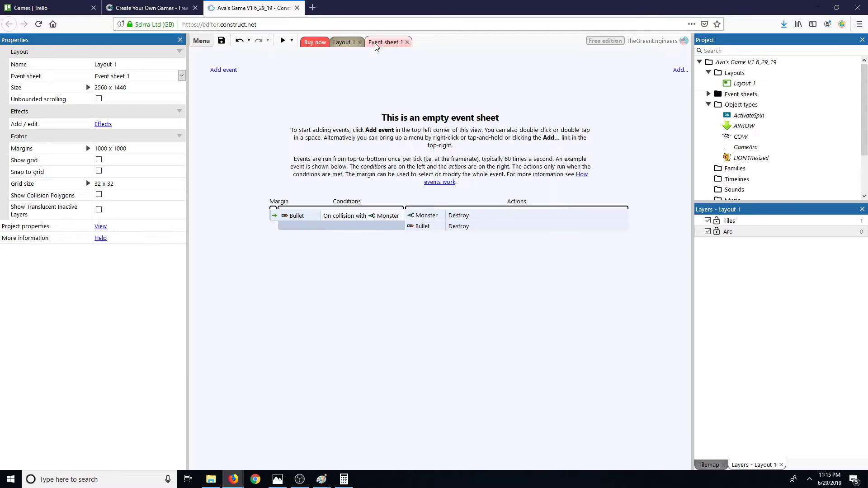
pyautogui.click(223, 70)
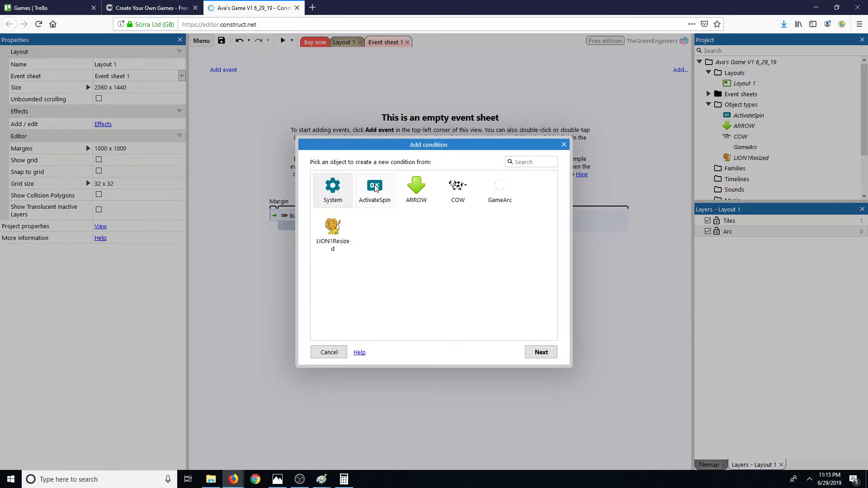
pyautogui.click(370, 195)
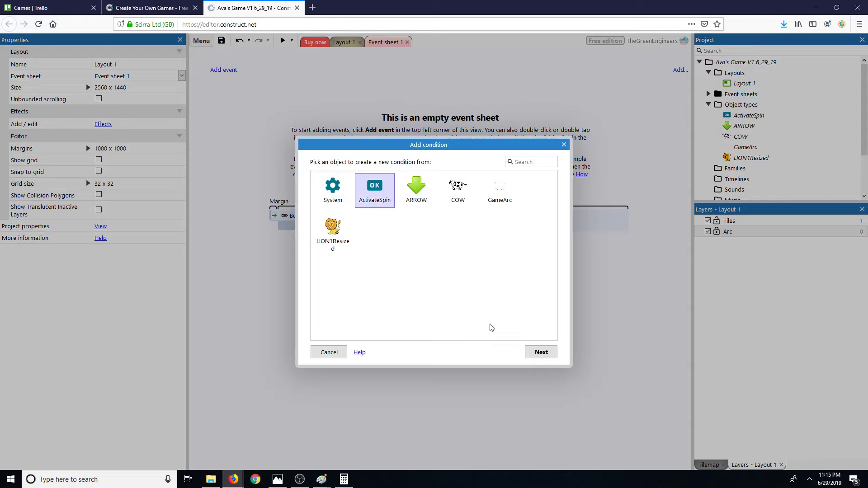
pyautogui.click(542, 354)
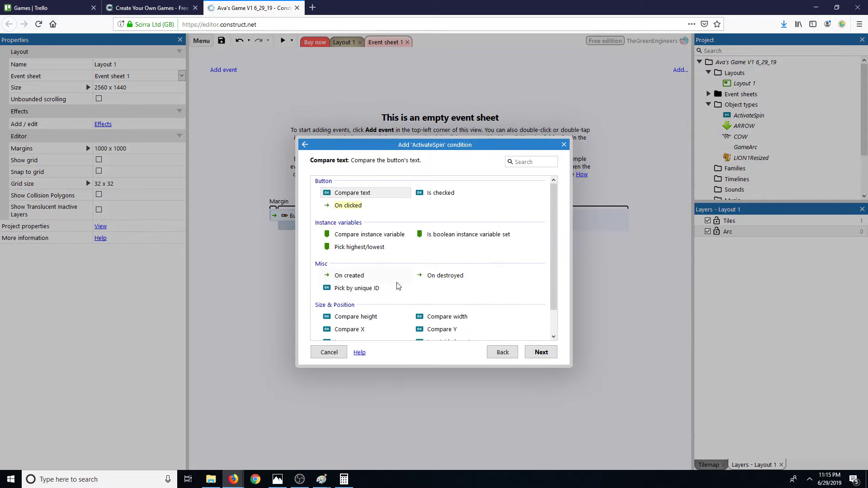
pyautogui.scroll(-1, 396, 312)
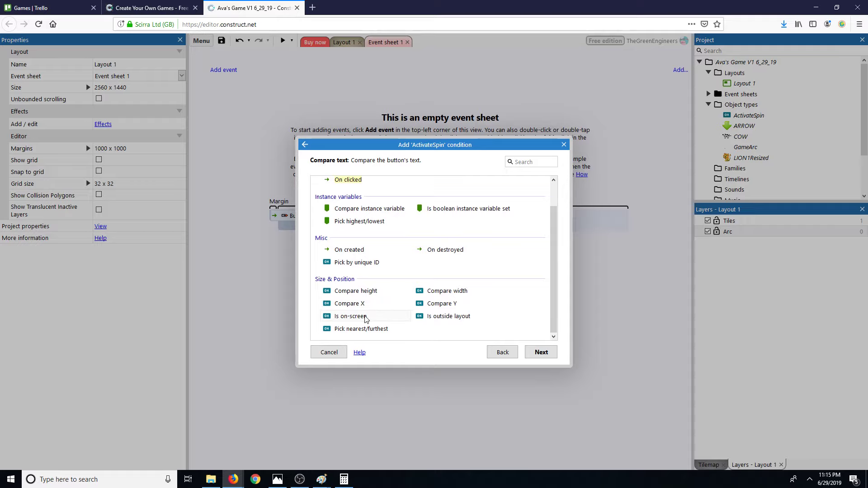
pyautogui.scroll(1, 437, 319)
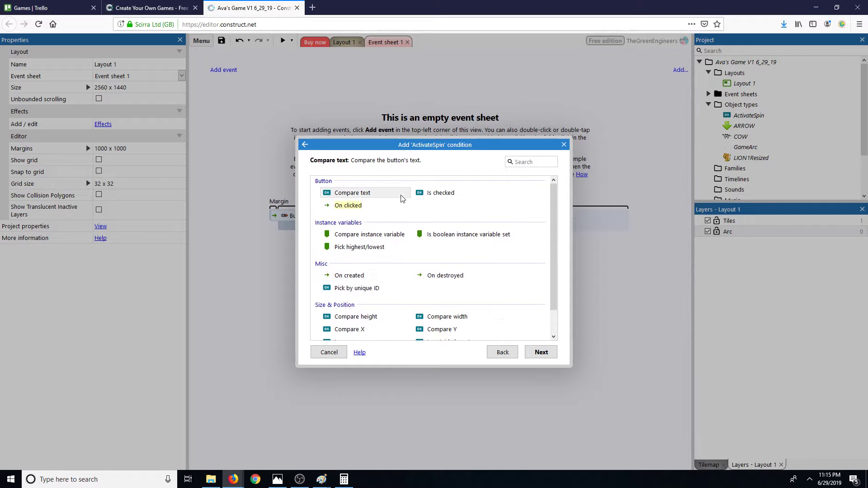
pyautogui.press('Down')
pyautogui.click(548, 356)
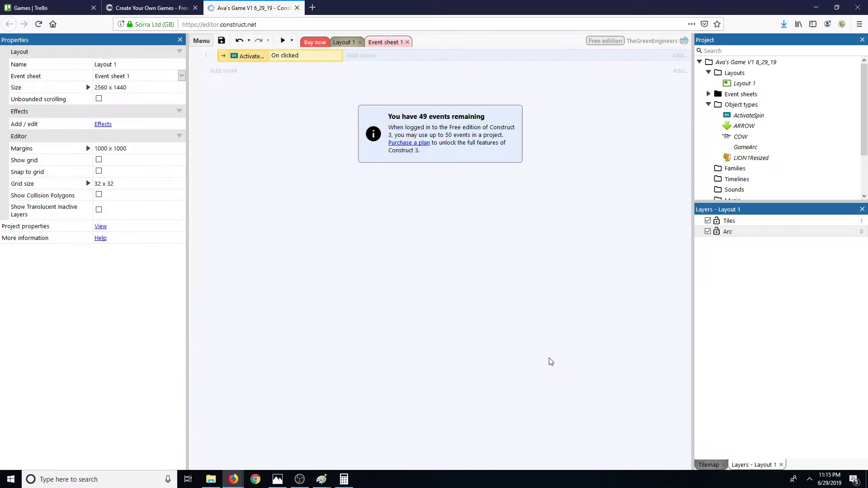
# Give the On clicked event an ARROW Rotate clockwise action of 360 degrees
pyautogui.click(357, 55)
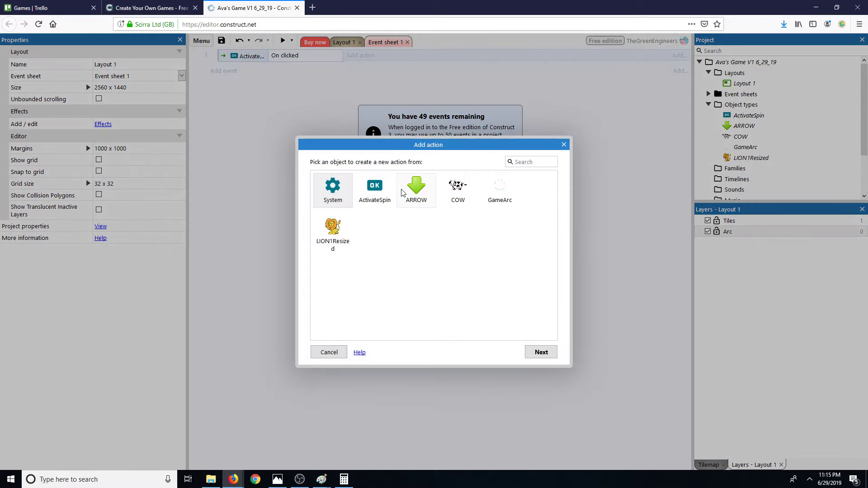
pyautogui.click(405, 193)
pyautogui.click(531, 351)
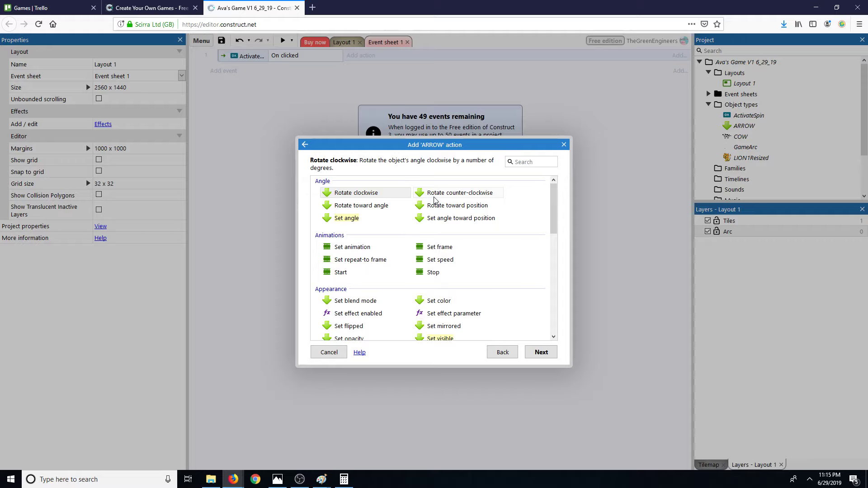
pyautogui.click(364, 193)
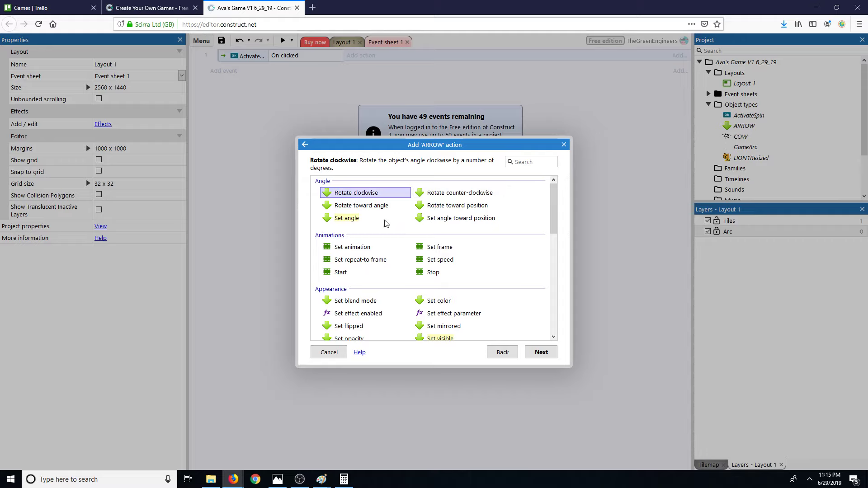
pyautogui.click(538, 353)
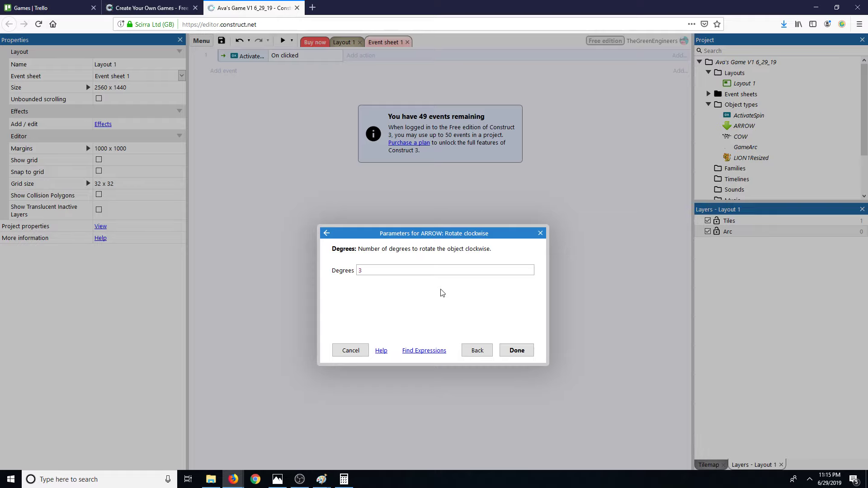
pyautogui.click(516, 351)
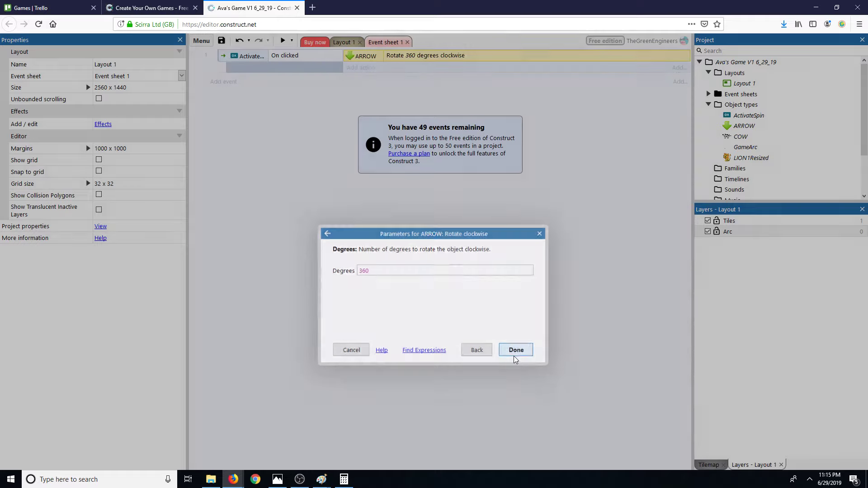
pyautogui.click(340, 43)
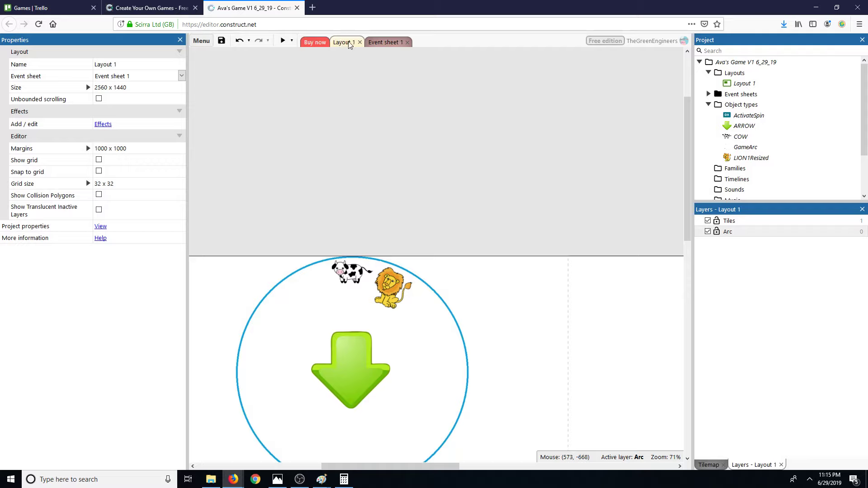
pyautogui.moveTo(418, 184); pyautogui.dragTo(507, 86, button='middle')
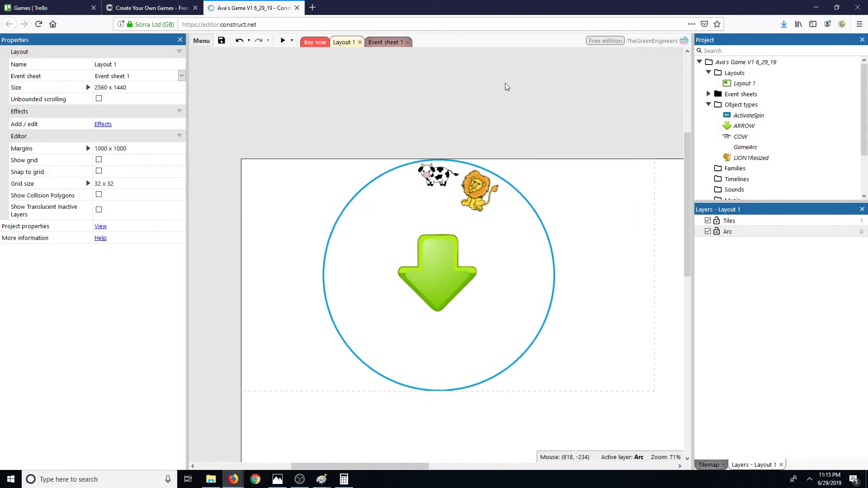
pyautogui.click(282, 41)
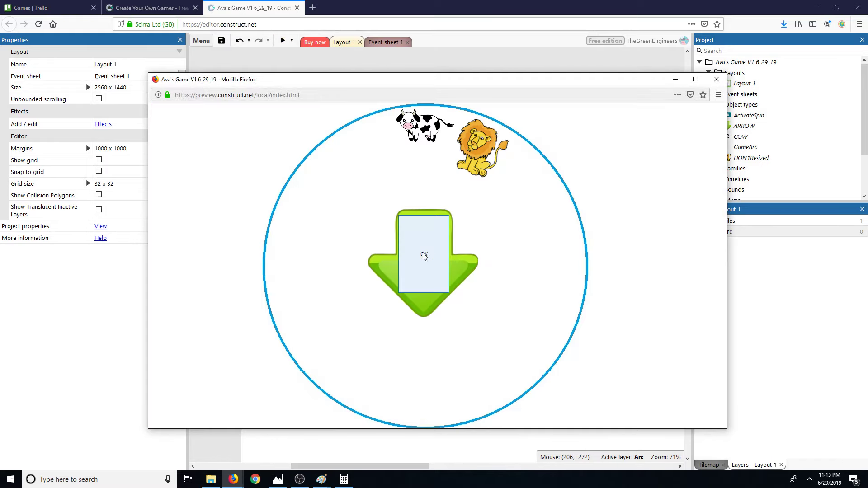
pyautogui.click(413, 251)
pyautogui.click(431, 264)
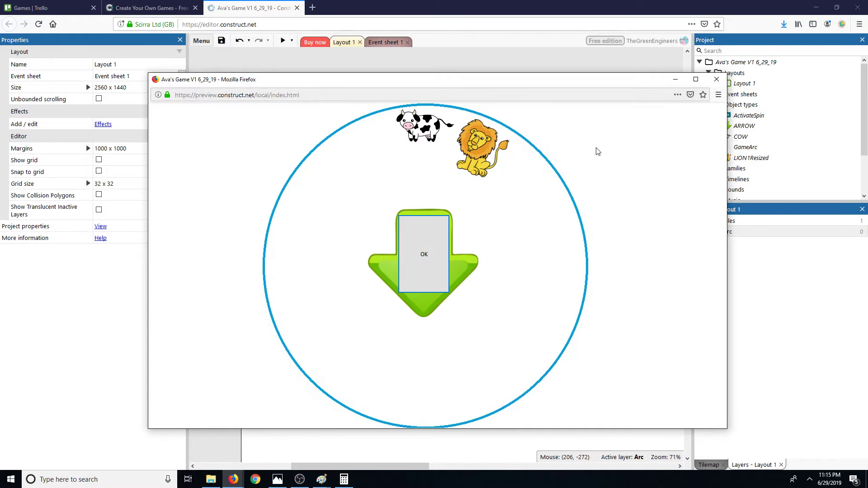
pyautogui.click(441, 260)
pyautogui.click(432, 260)
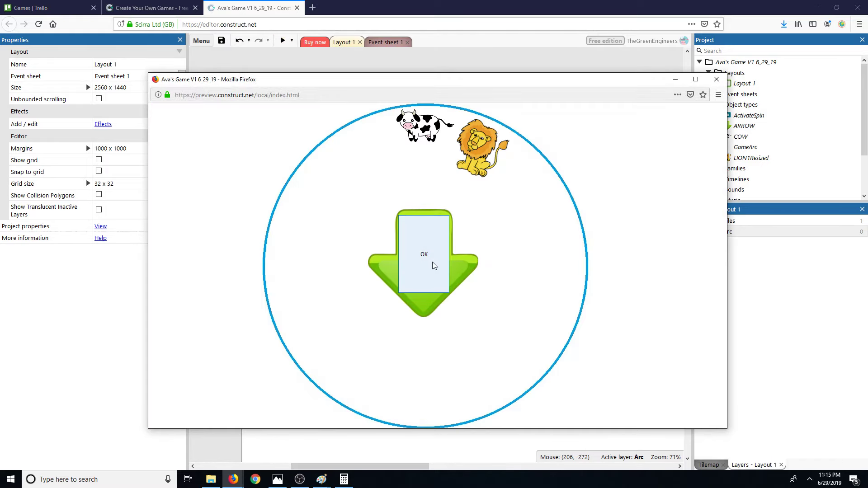
pyautogui.click(717, 79)
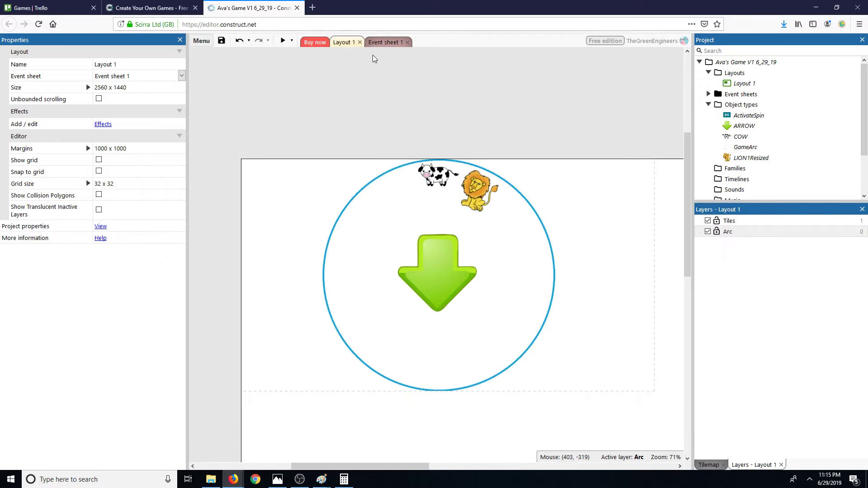
# Open the Rotate action's parameters and close them with 360 degrees unchanged
pyautogui.click(385, 42)
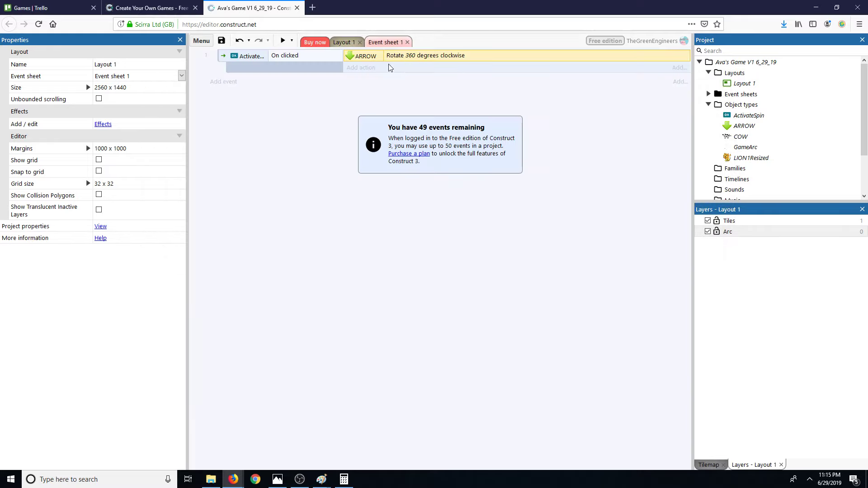
pyautogui.rightClick(436, 57)
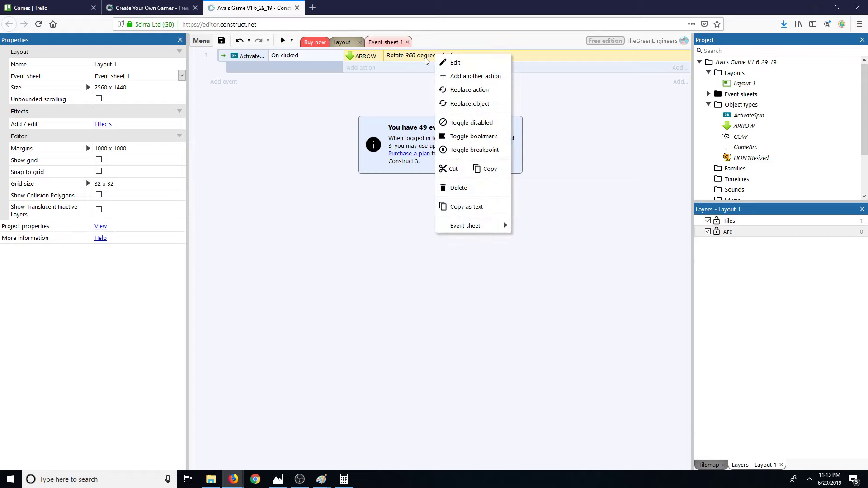
pyautogui.click(426, 60)
pyautogui.rightClick(433, 57)
pyautogui.click(452, 65)
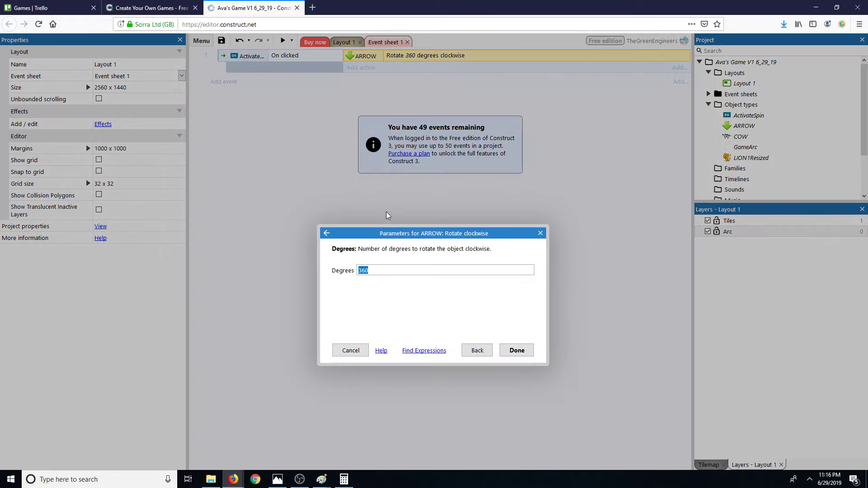
pyautogui.click(512, 349)
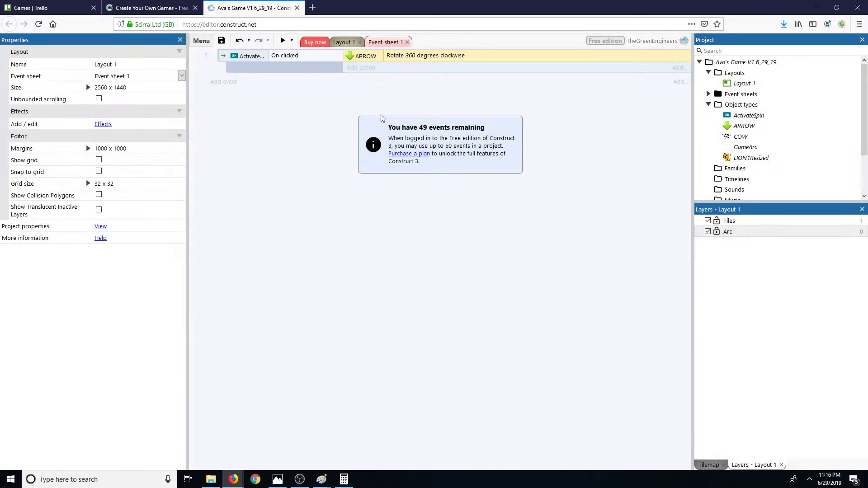
# Reopen the On clicked condition and confirm it unchanged
pyautogui.click(281, 58)
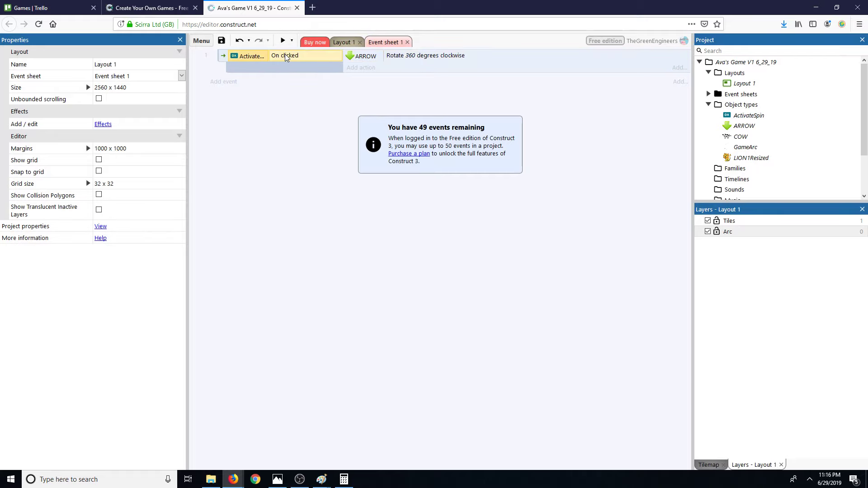
pyautogui.doubleClick(285, 58)
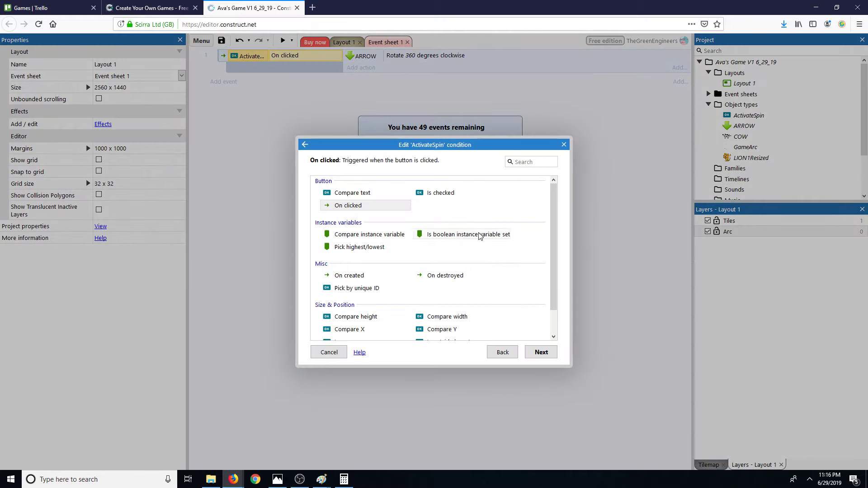
pyautogui.scroll(-1, 363, 308)
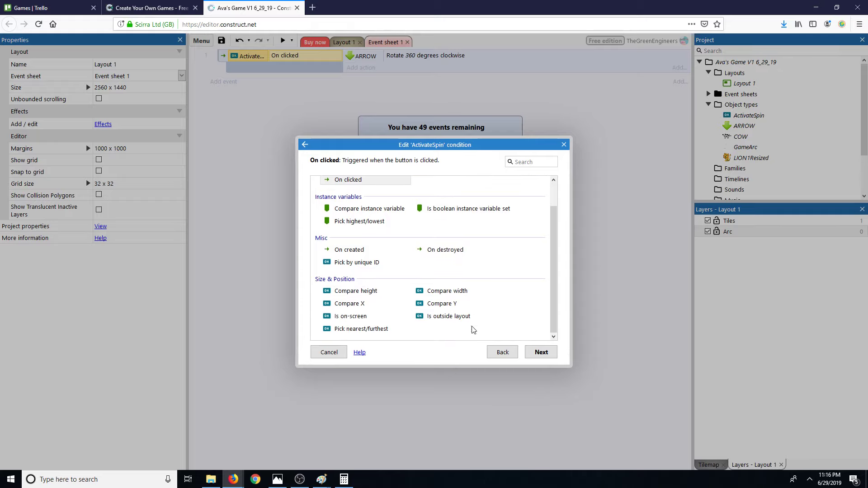
pyautogui.click(538, 353)
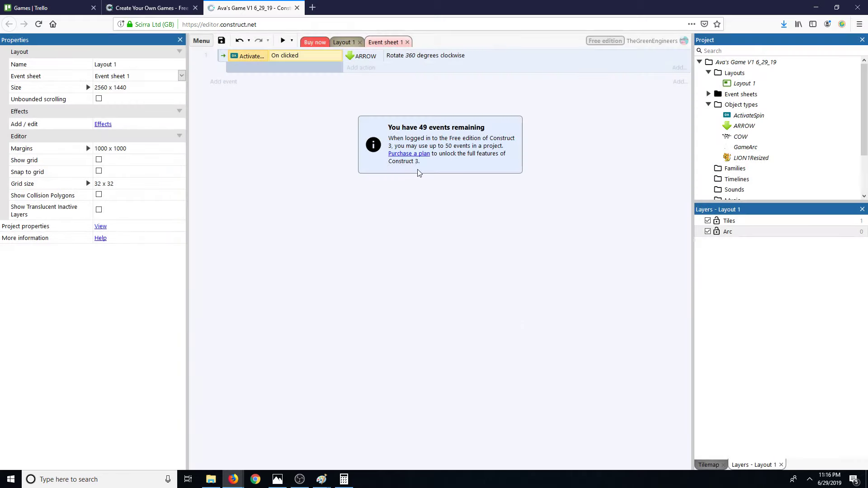
# Run a normal preview of Layout 1 and close it
pyautogui.click(342, 43)
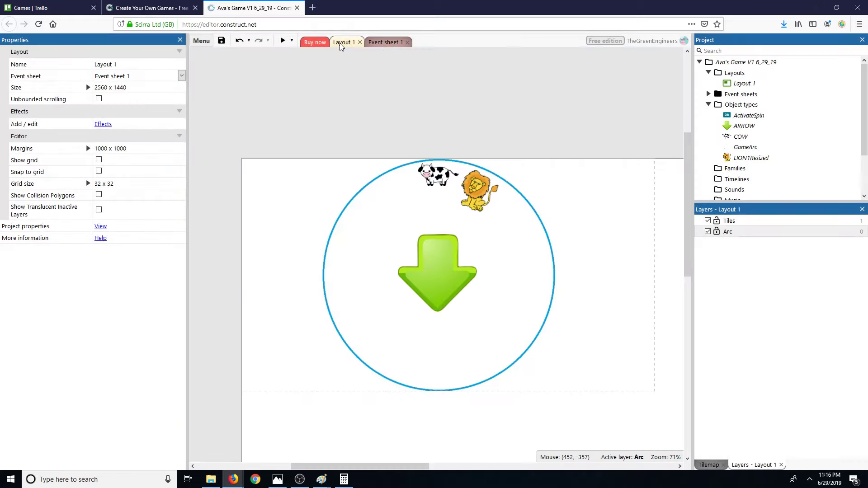
pyautogui.click(282, 41)
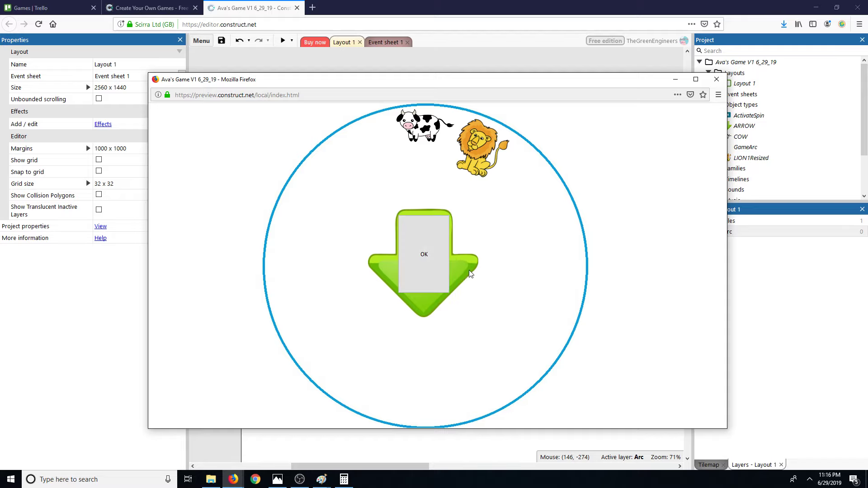
pyautogui.click(716, 79)
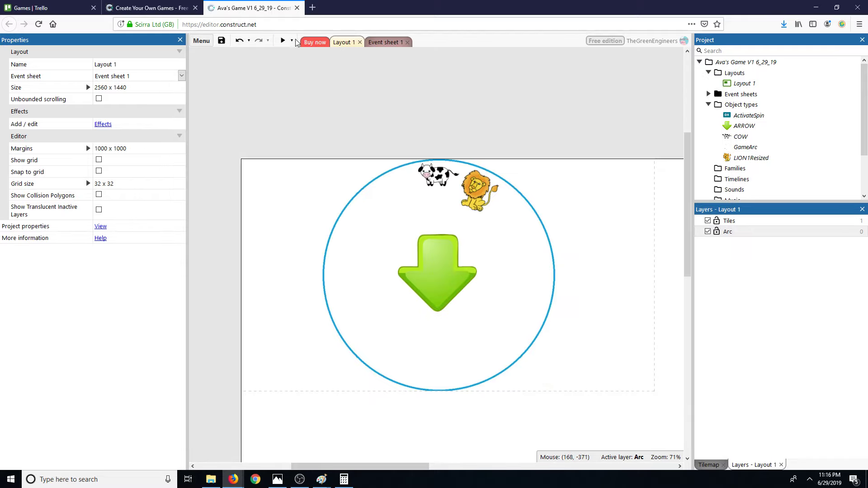
# Run the layout in debug mode, inspect ARROW's angle of 0, and close it
pyautogui.click(292, 41)
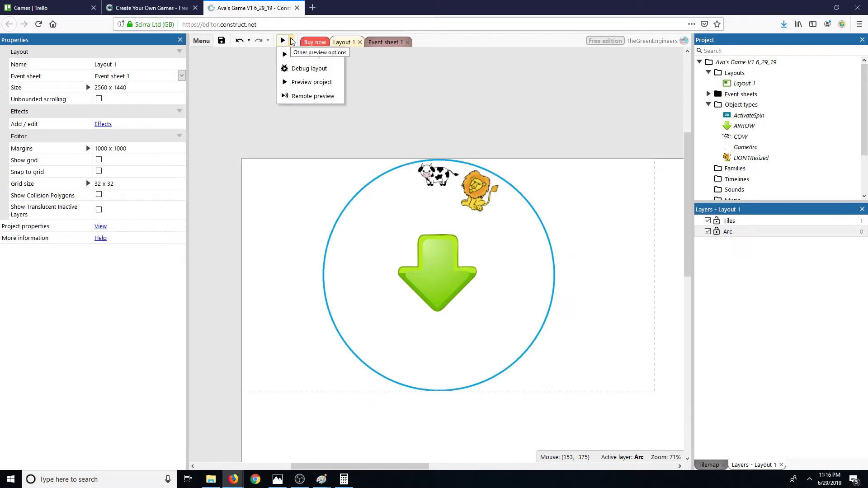
pyautogui.click(313, 68)
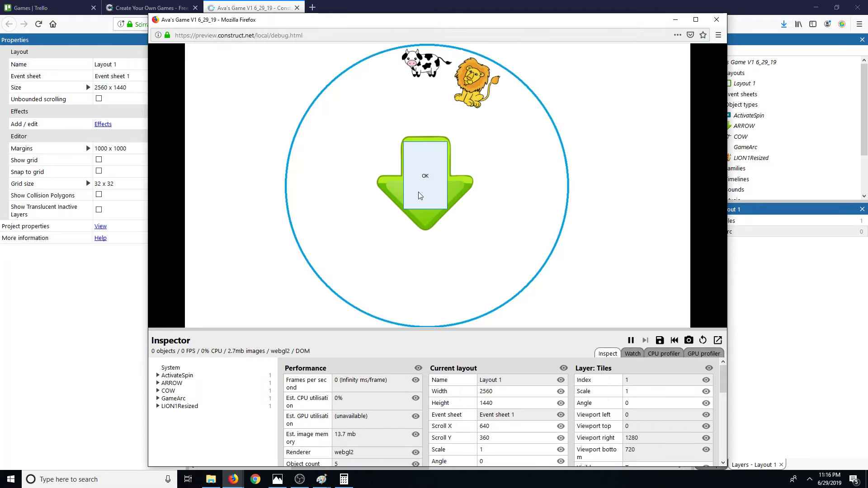
pyautogui.click(202, 383)
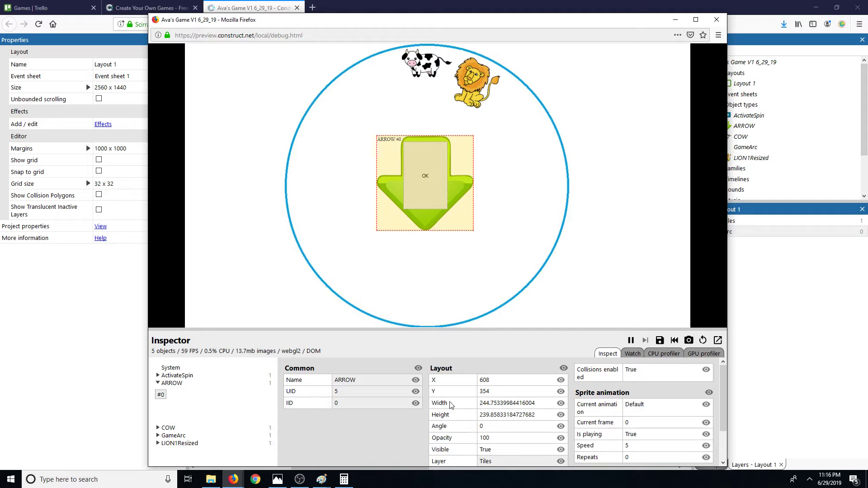
pyautogui.scroll(-2, 513, 421)
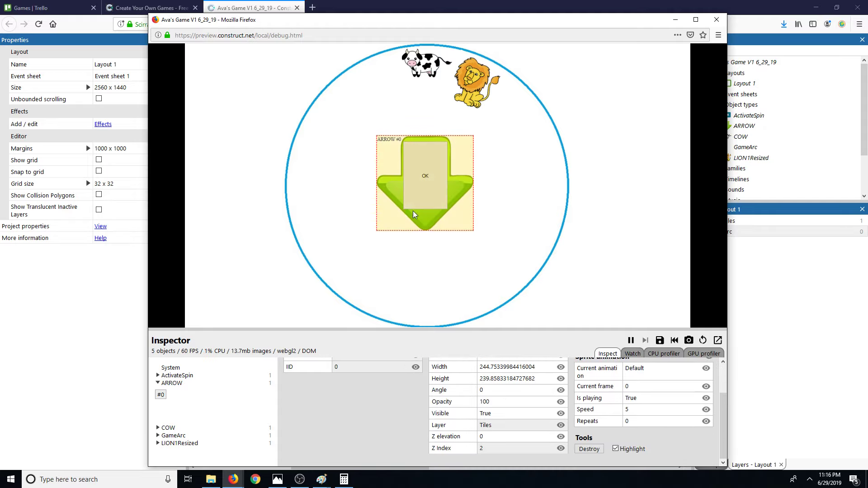
pyautogui.click(427, 178)
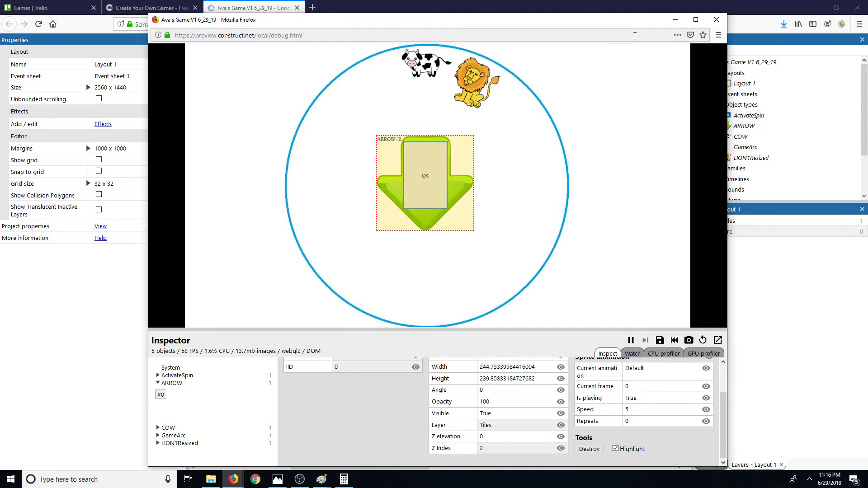
pyautogui.click(714, 21)
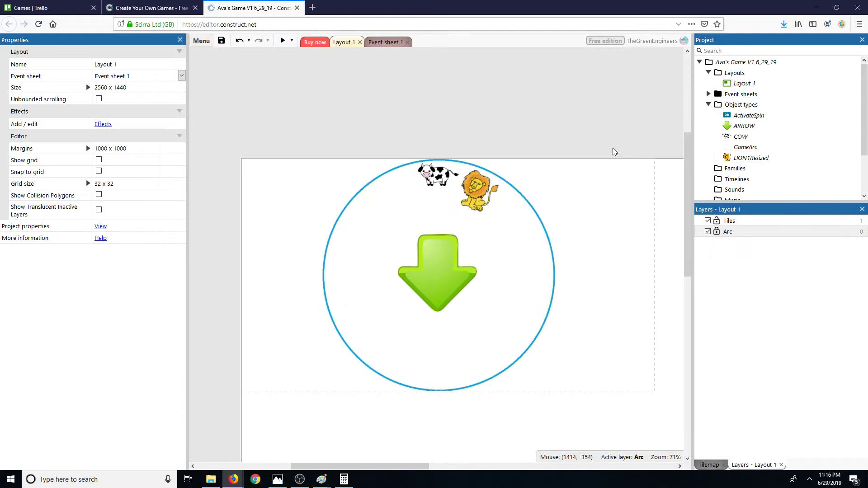
# Move the OK button to the circle's right edge and re-centre the arrow
pyautogui.click(748, 116)
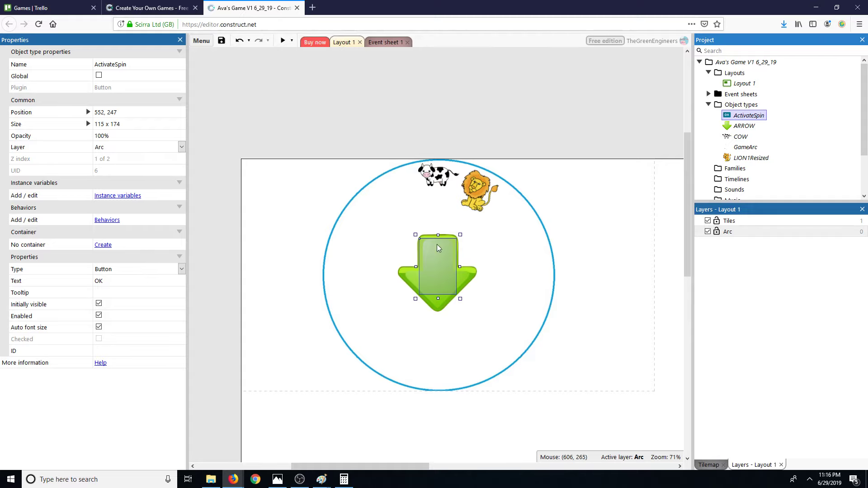
pyautogui.moveTo(439, 247); pyautogui.dragTo(374, 245)
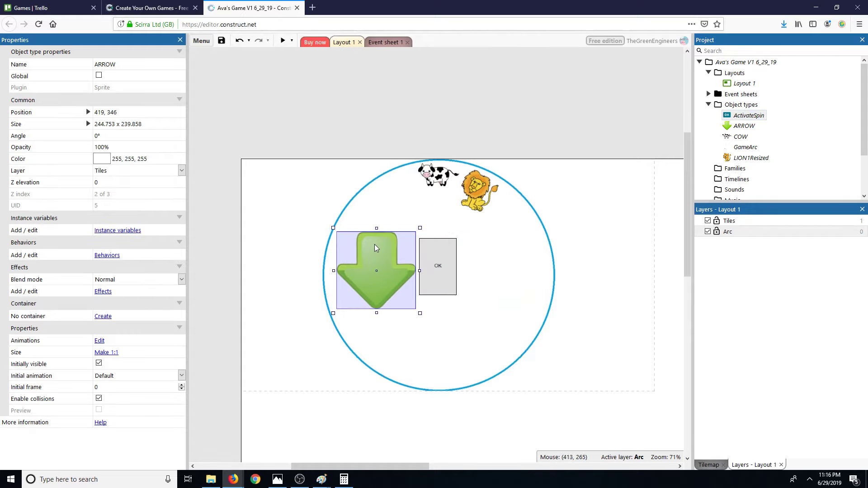
pyautogui.moveTo(436, 252); pyautogui.dragTo(587, 252)
pyautogui.moveTo(394, 258); pyautogui.dragTo(453, 258)
# Preview the game to test the OK button, then select the button on the layout
pyautogui.click(282, 40)
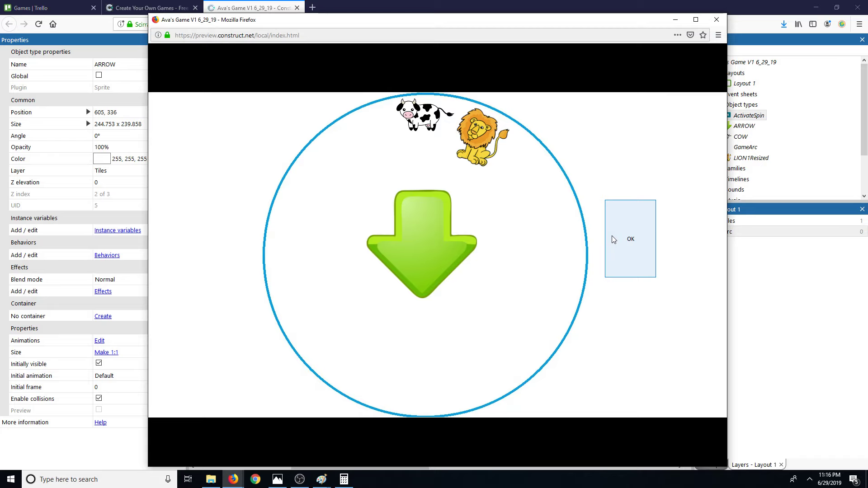
pyautogui.click(612, 235)
pyautogui.click(716, 20)
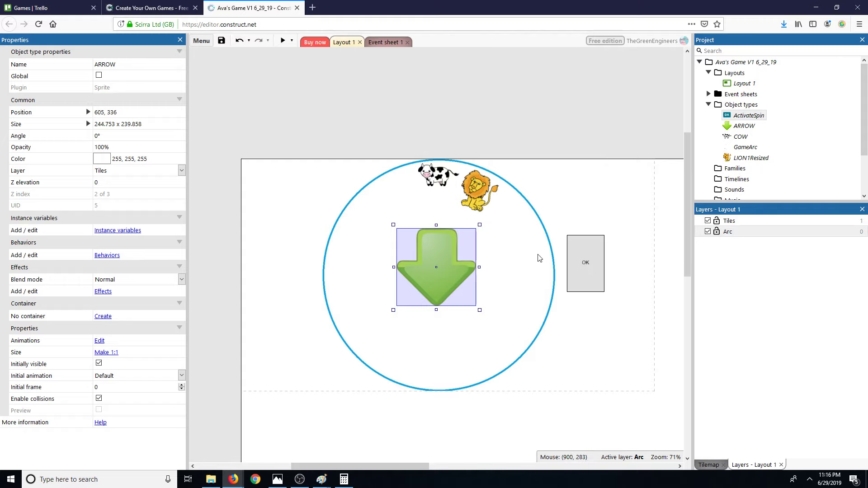
pyautogui.click(582, 267)
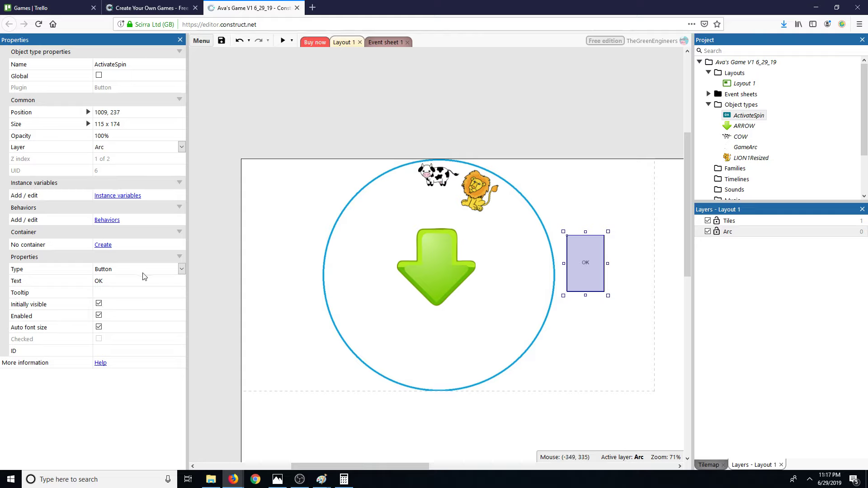
# Change the ActivateSpin button's Text property from OK to Spin
pyautogui.click(181, 270)
pyautogui.click(183, 270)
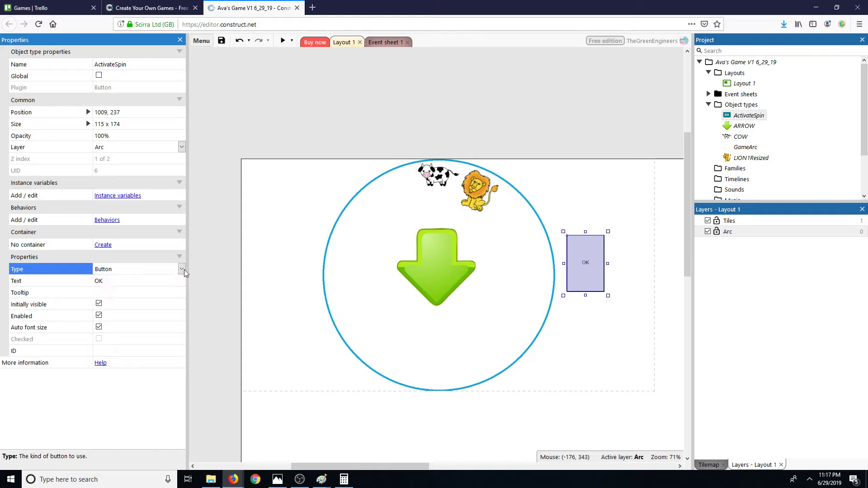
pyautogui.click(112, 281)
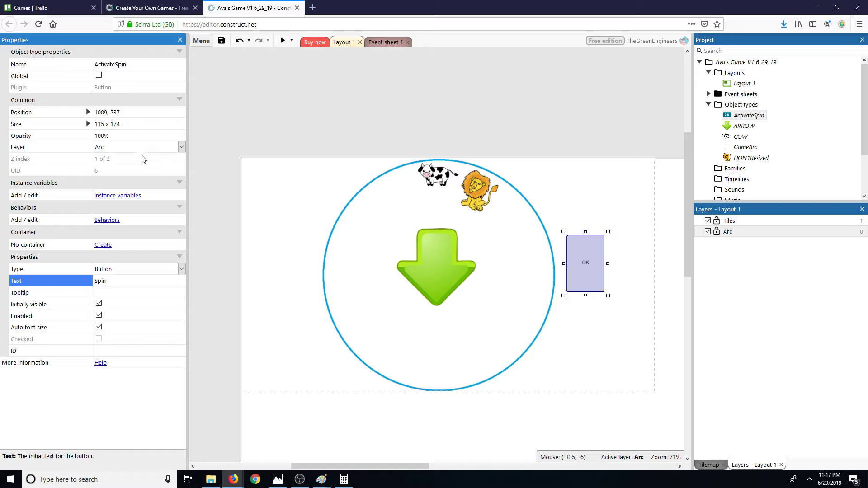
pyautogui.click(300, 479)
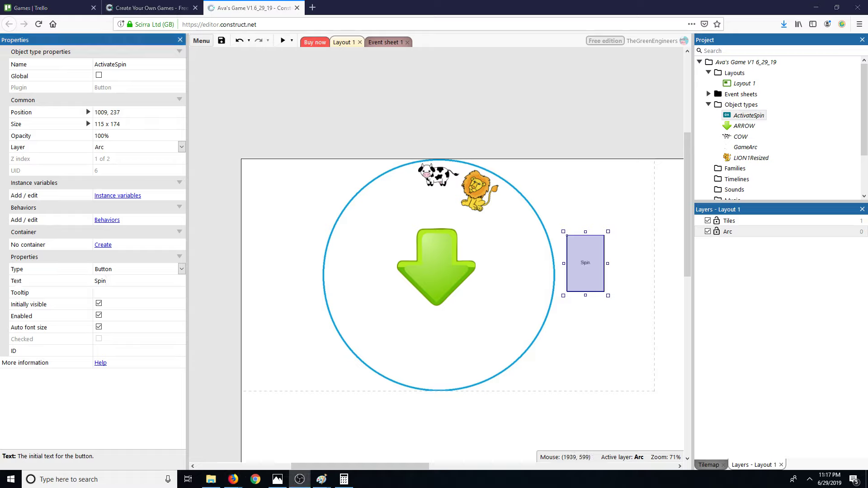
pyautogui.hotkey('alt', 'Tab')
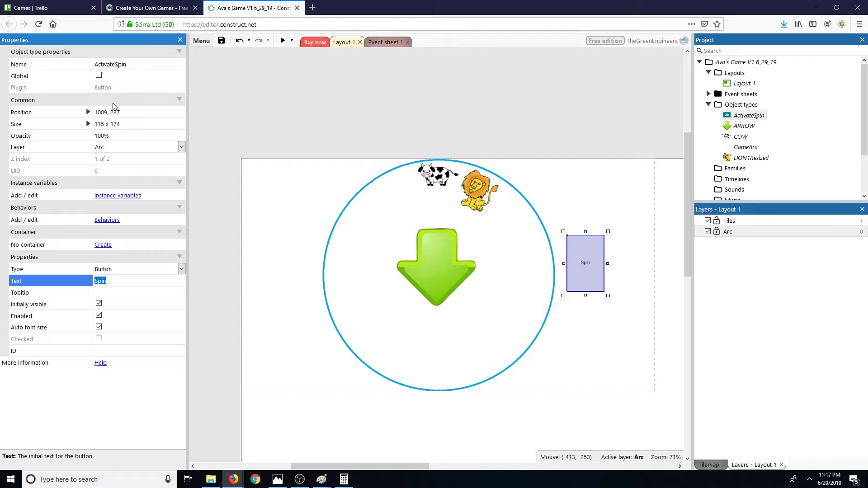
pyautogui.click(373, 43)
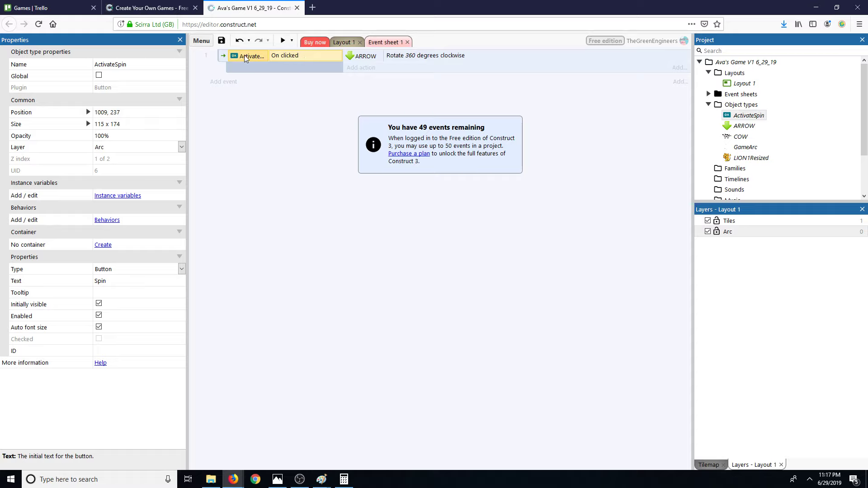
# Inspect the ActivateSpin object type's behaviors list, which is empty, and return to Layout 1
pyautogui.click(750, 118)
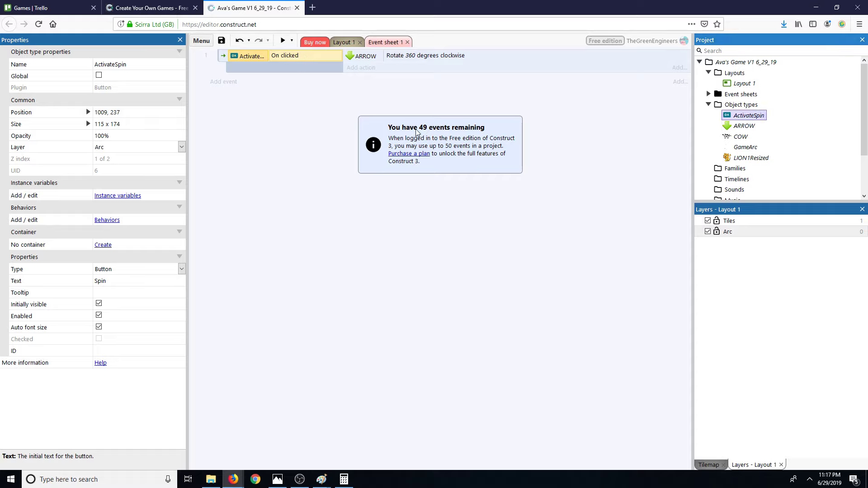
pyautogui.rightClick(748, 118)
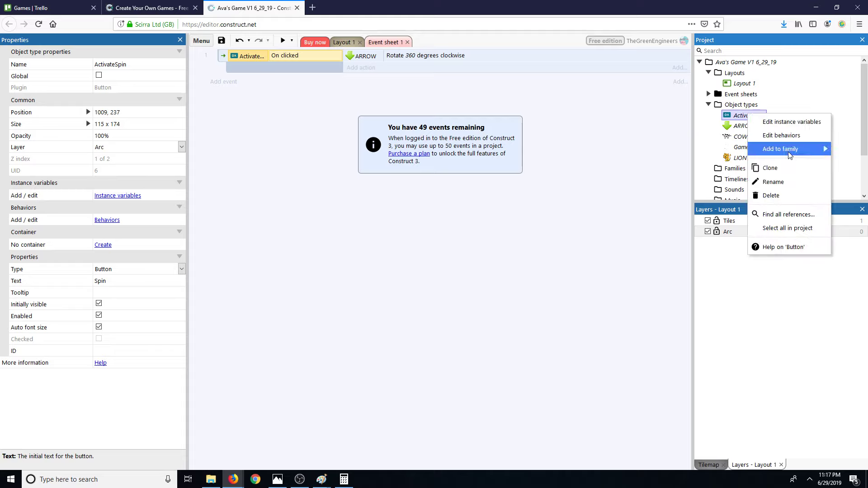
pyautogui.moveTo(785, 156)
pyautogui.click(775, 137)
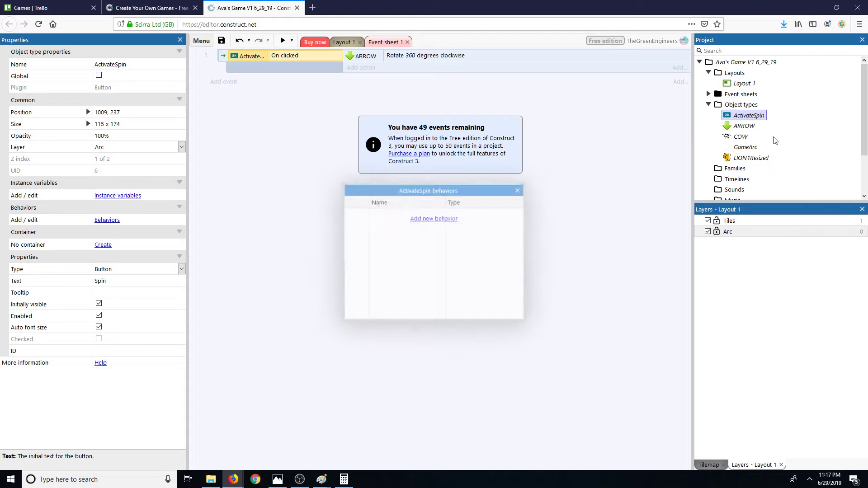
pyautogui.click(518, 190)
pyautogui.rightClick(745, 116)
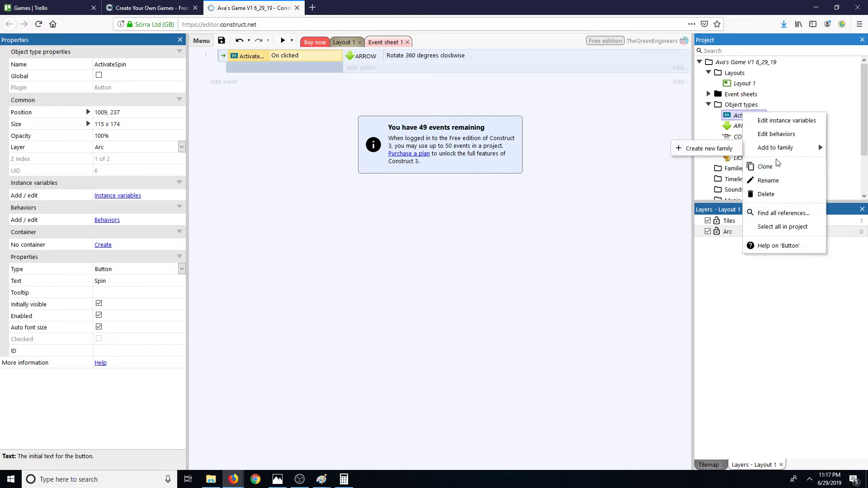
pyautogui.click(231, 257)
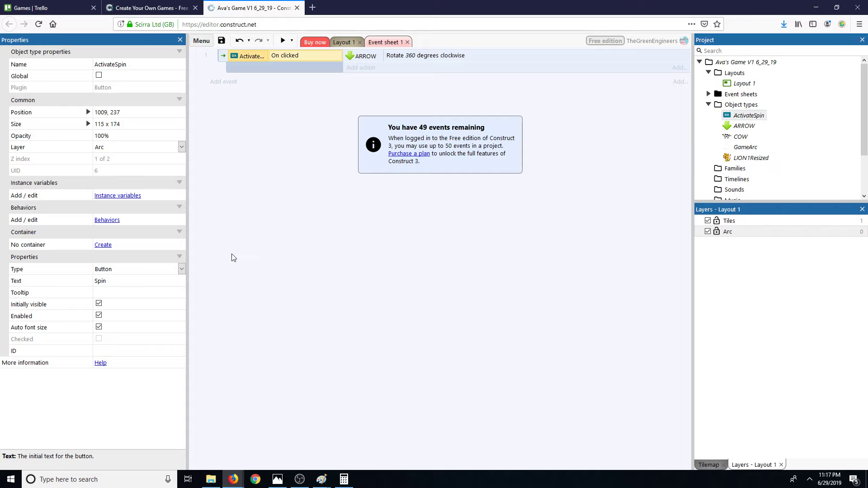
pyautogui.click(344, 44)
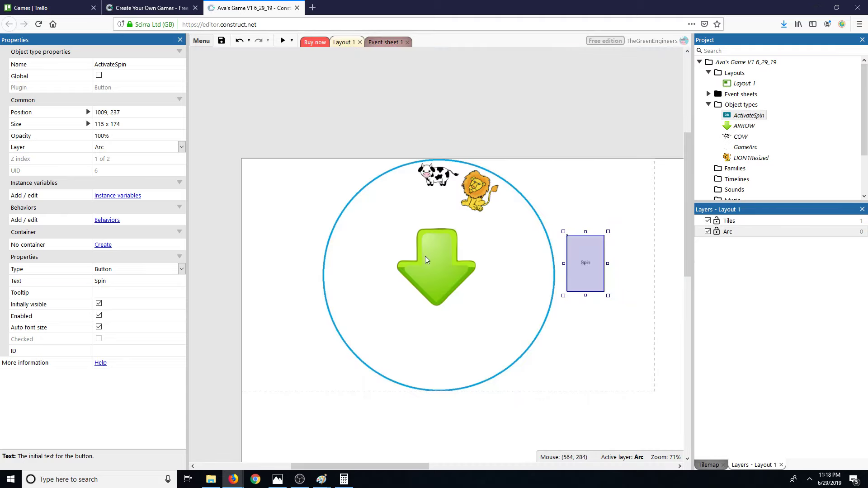
# Edit the Rotate action so ARROW turns 180 degrees instead of 360, then preview
pyautogui.click(427, 270)
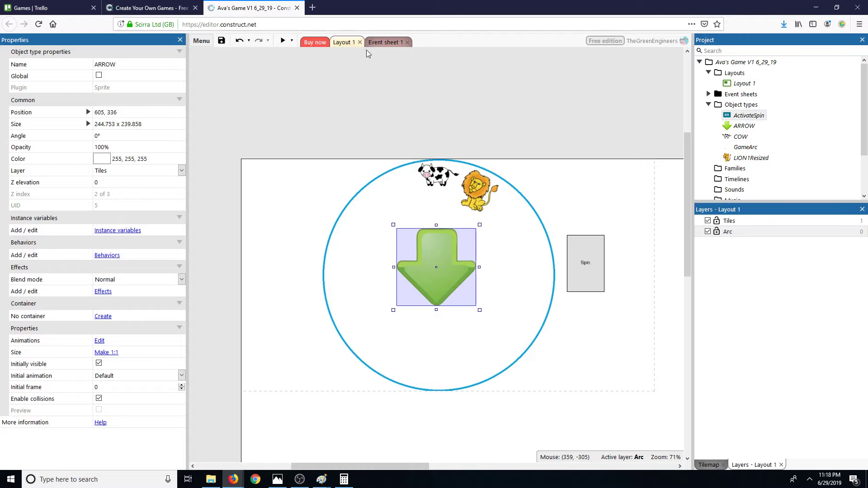
pyautogui.click(384, 41)
pyautogui.rightClick(417, 58)
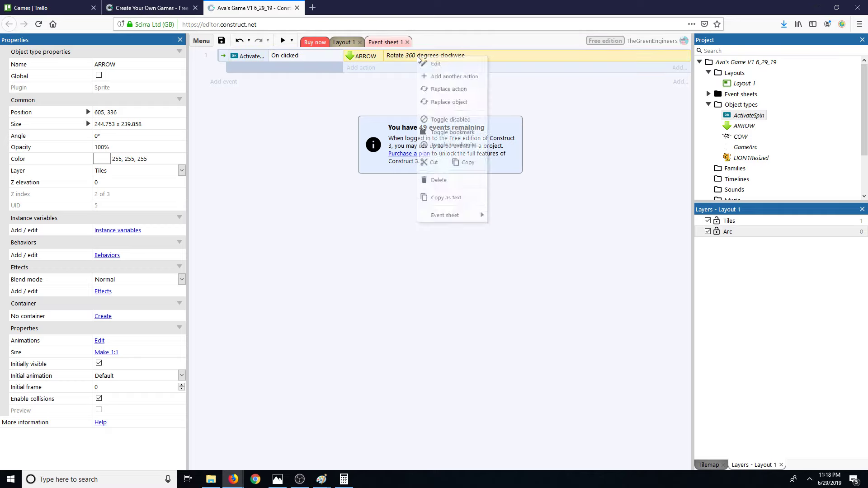
pyautogui.click(434, 64)
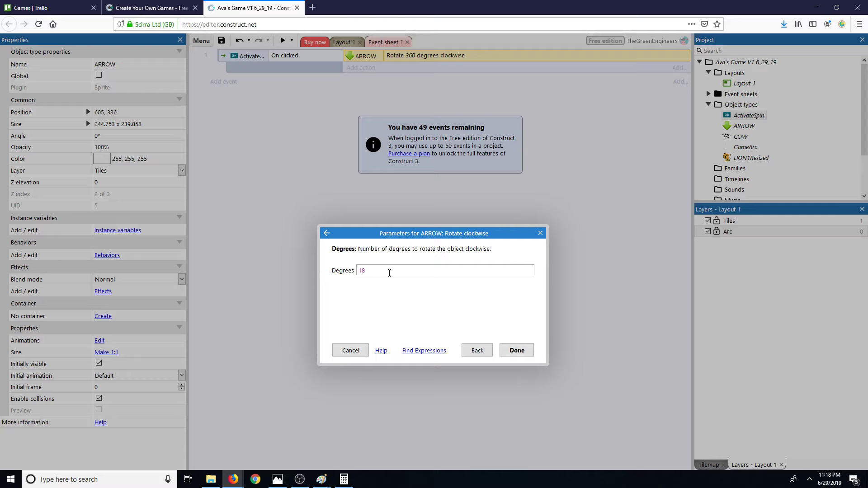
pyautogui.write('180')
pyautogui.click(528, 353)
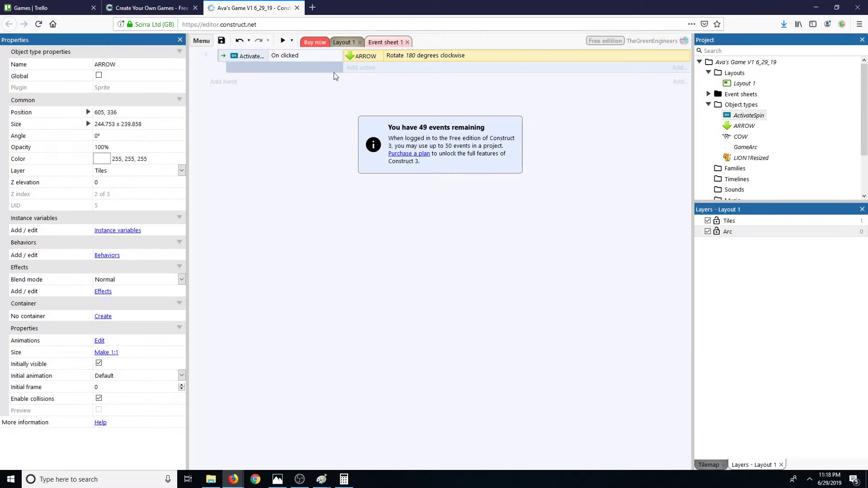
pyautogui.click(279, 40)
pyautogui.click(633, 235)
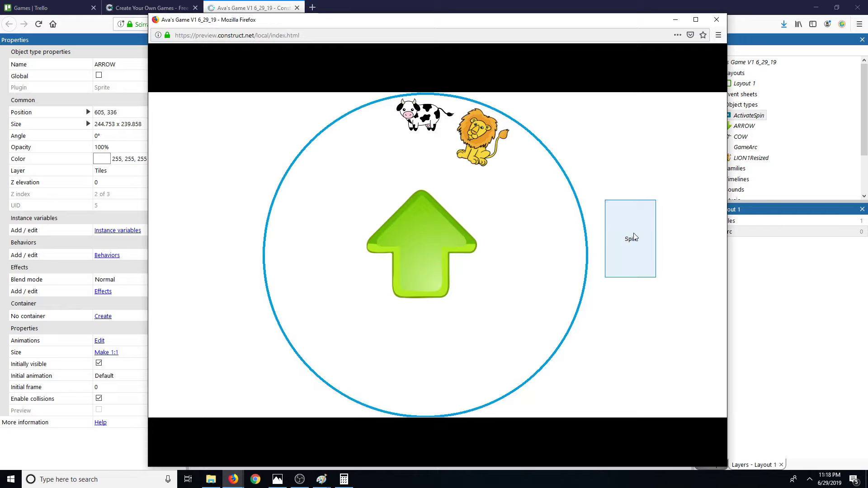
pyautogui.click(634, 234)
pyautogui.click(717, 19)
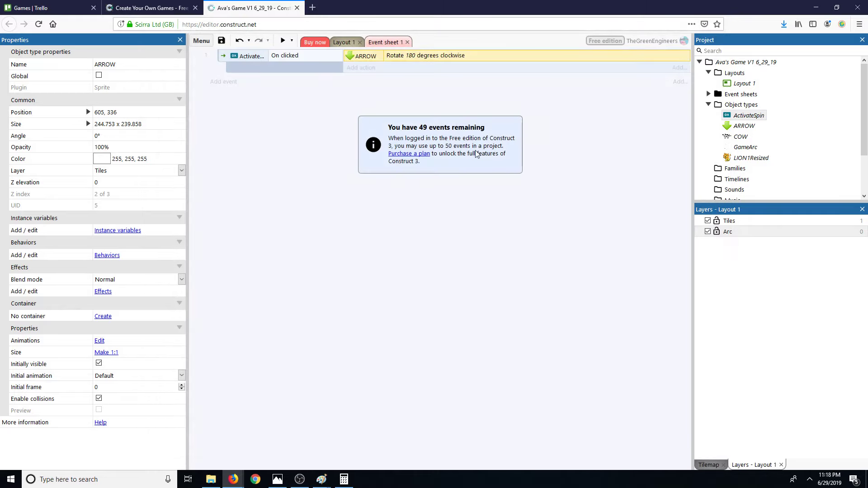
pyautogui.rightClick(405, 56)
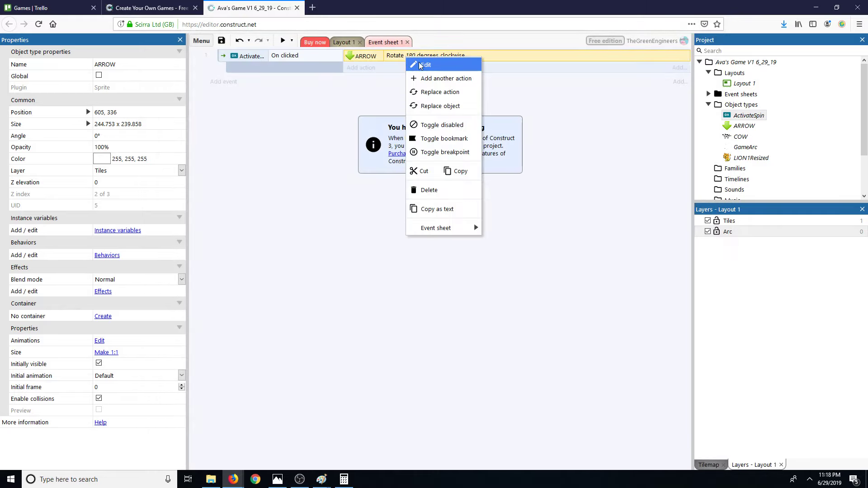
pyautogui.click(427, 64)
pyautogui.click(515, 350)
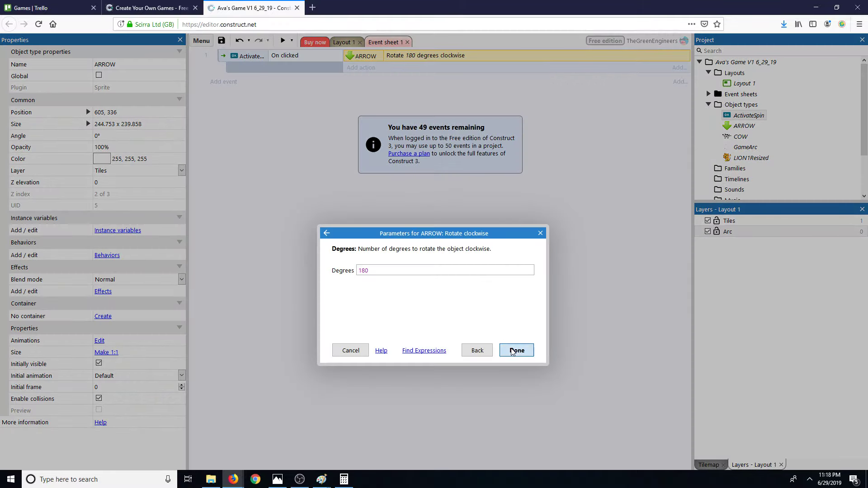
pyautogui.rightClick(431, 58)
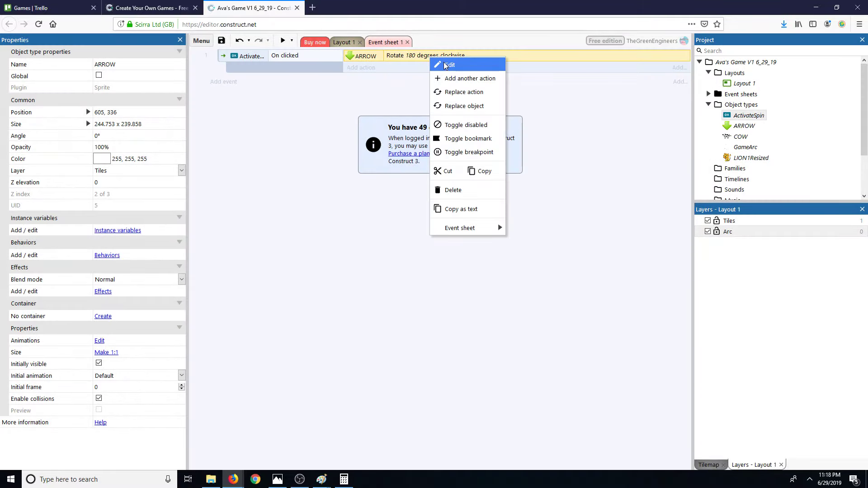
pyautogui.click(447, 66)
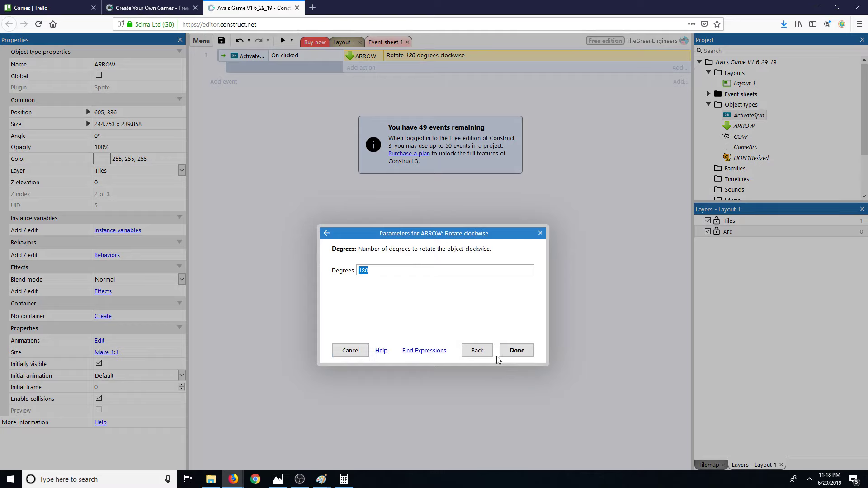
pyautogui.click(477, 350)
pyautogui.click(582, 128)
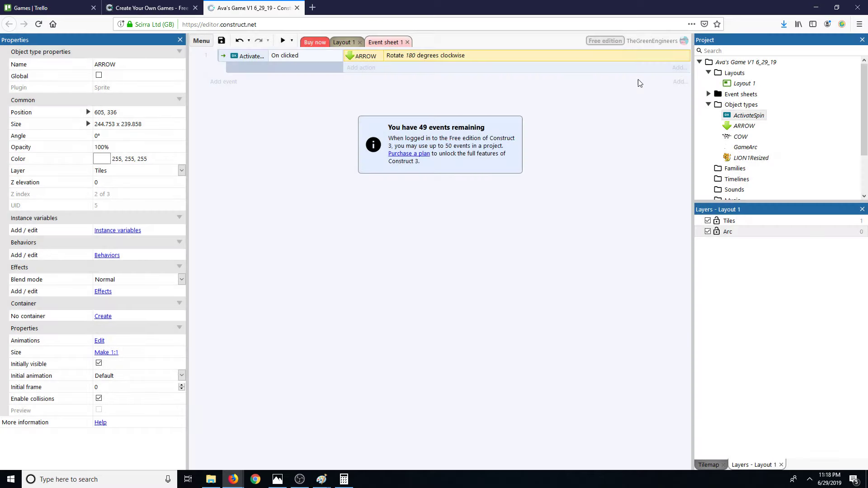
pyautogui.rightClick(415, 58)
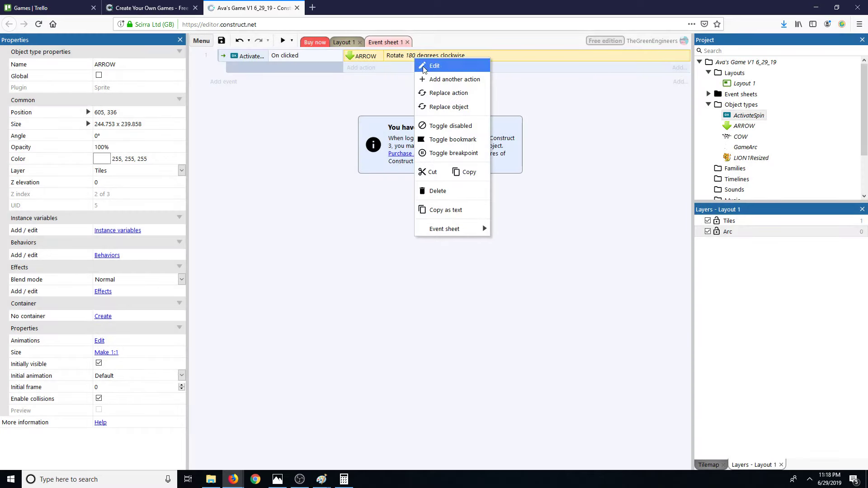
pyautogui.click(440, 91)
pyautogui.click(411, 198)
pyautogui.click(536, 353)
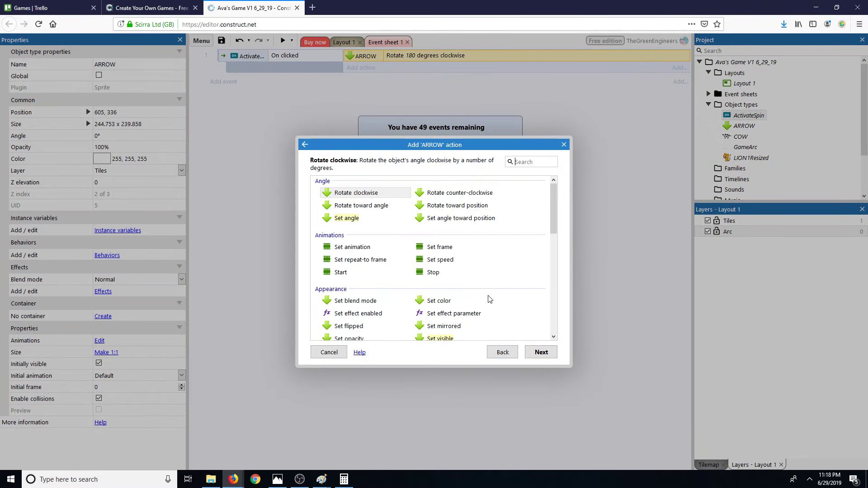
pyautogui.scroll(-2, 475, 288)
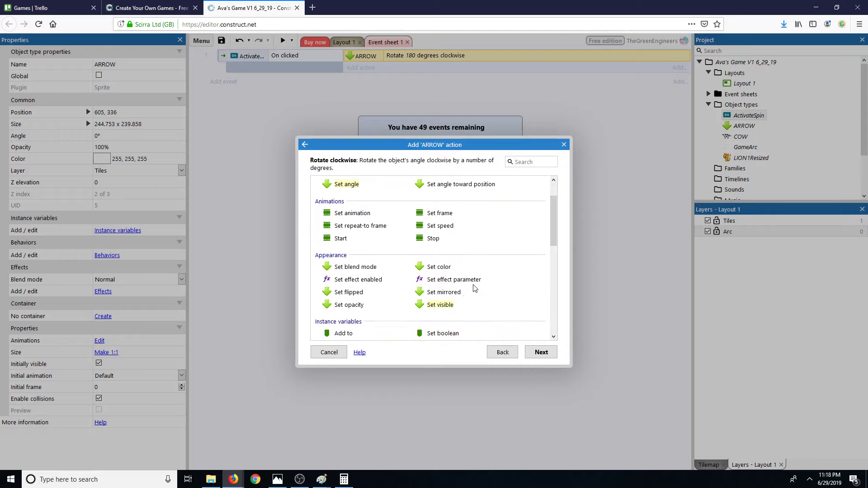
pyautogui.scroll(-3, 475, 289)
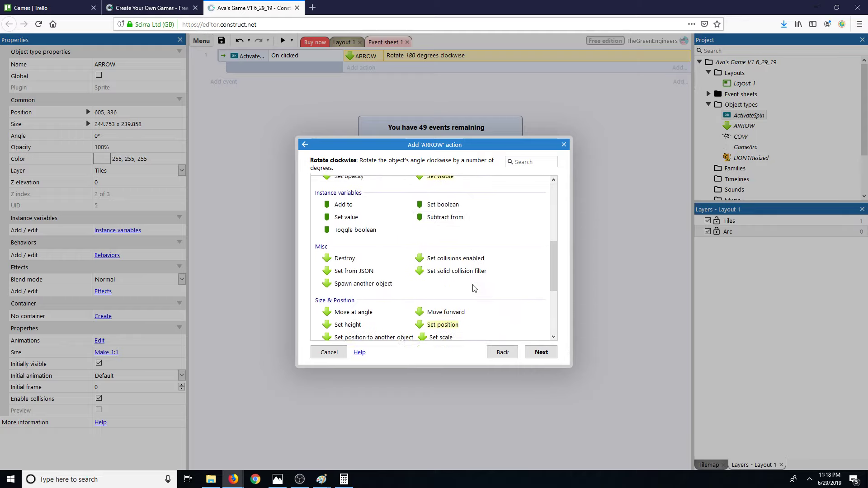
pyautogui.scroll(-2, 474, 288)
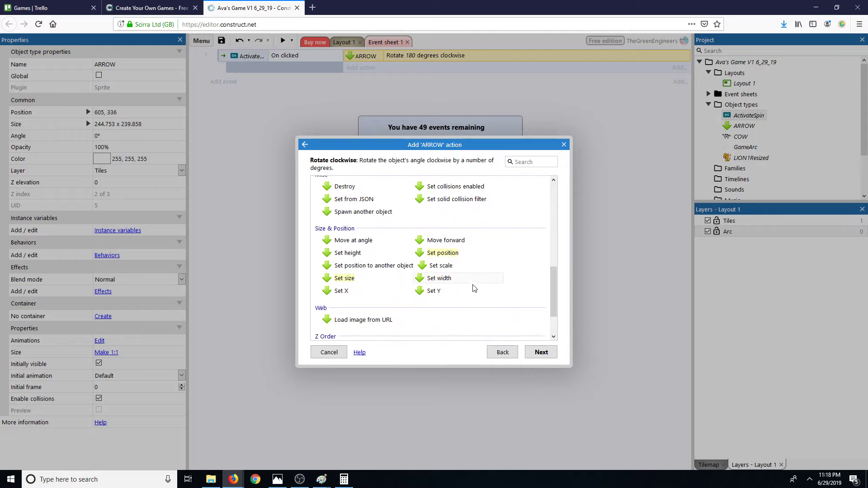
pyautogui.scroll(5, 474, 288)
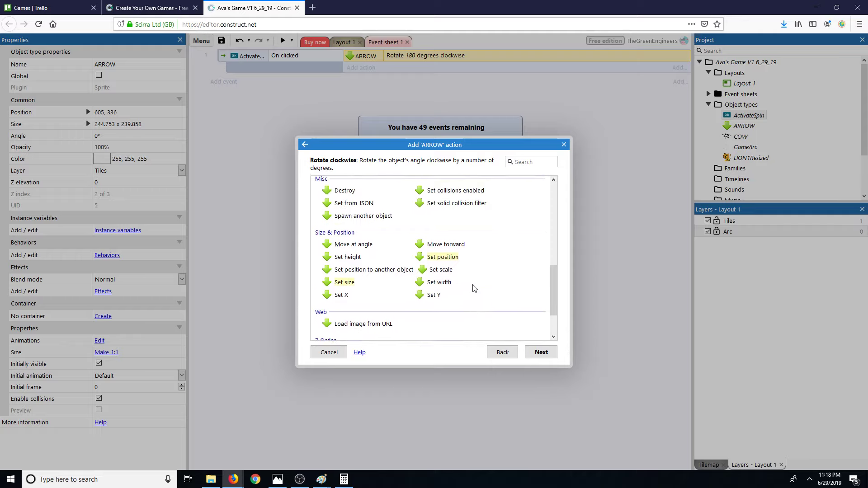
pyautogui.scroll(1, 474, 289)
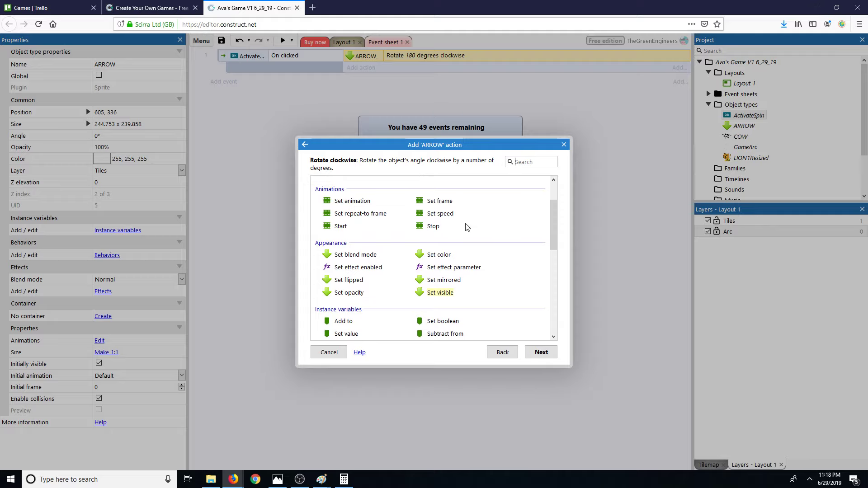
pyautogui.scroll(1, 441, 280)
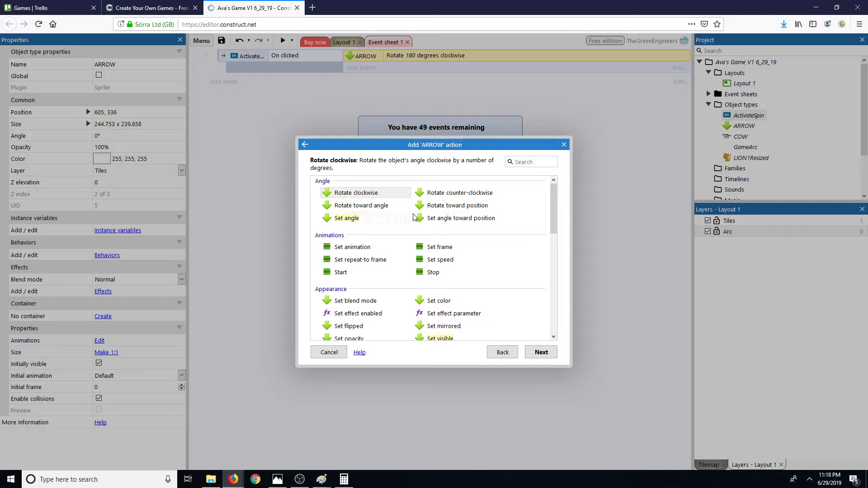
pyautogui.click(564, 144)
# Open event 1's options and dismiss the action picker without adding anything
pyautogui.click(262, 69)
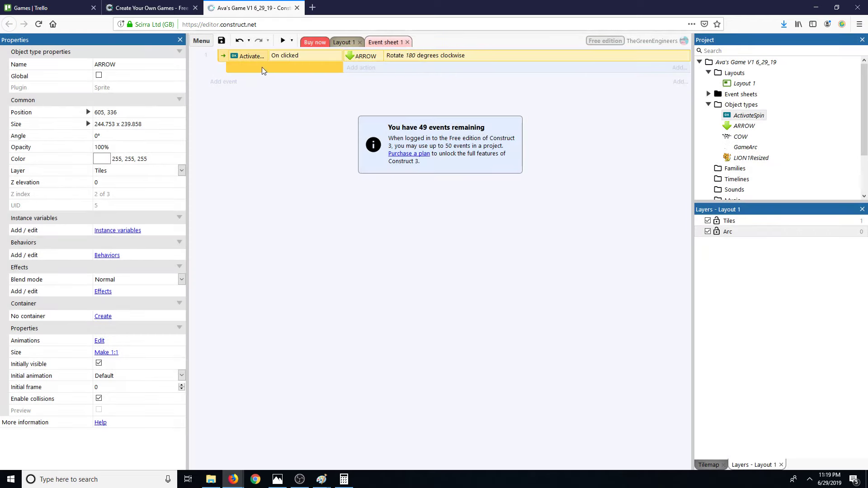
pyautogui.rightClick(291, 63)
pyautogui.moveTo(328, 68)
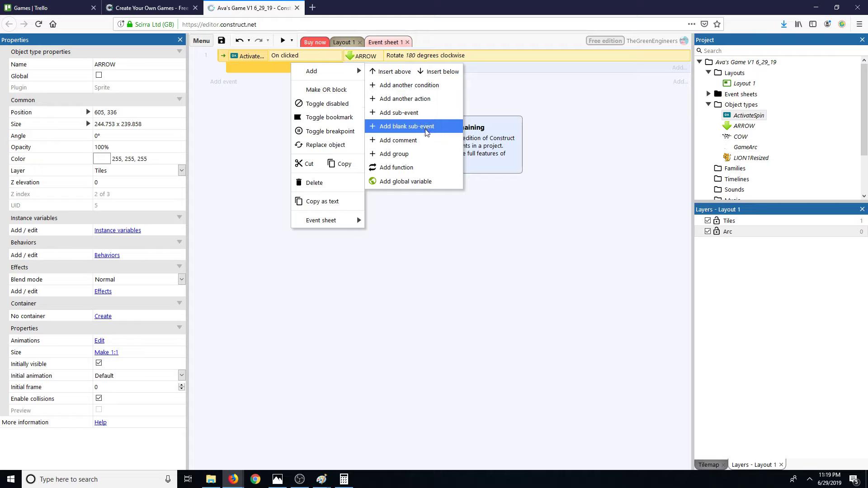
pyautogui.click(425, 100)
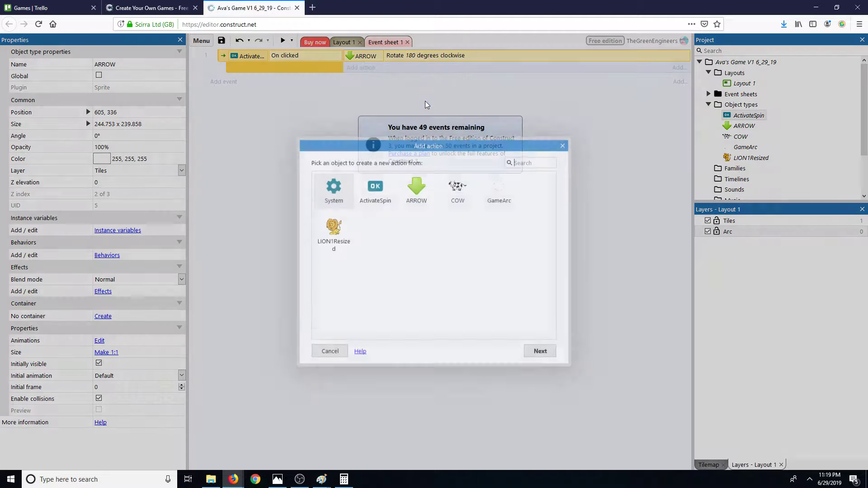
pyautogui.click(562, 145)
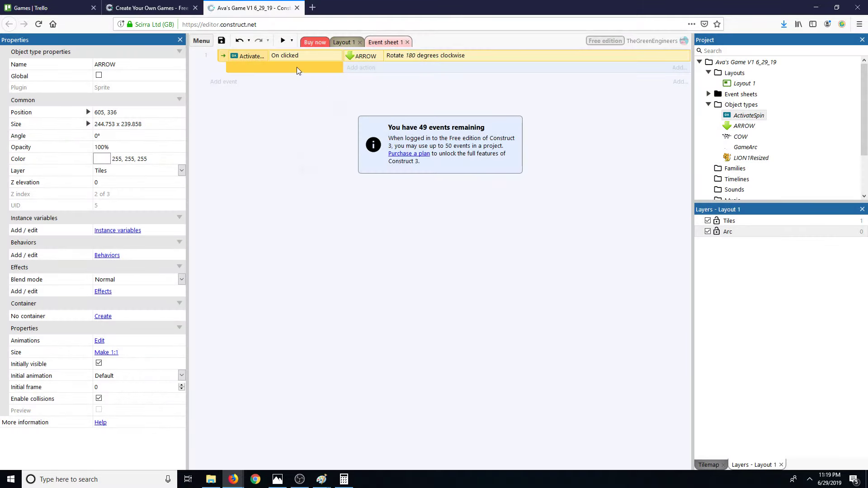
# Add a System Every tick condition to the ActivateSpin On clicked event
pyautogui.rightClick(297, 67)
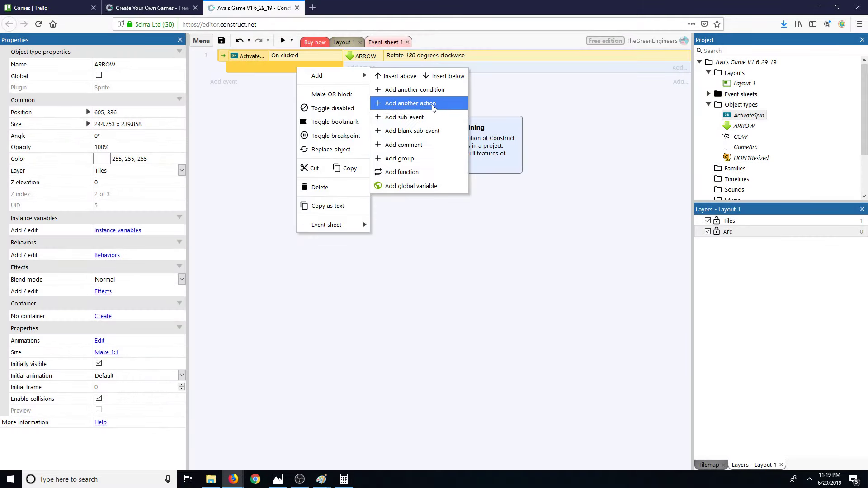
pyautogui.click(430, 92)
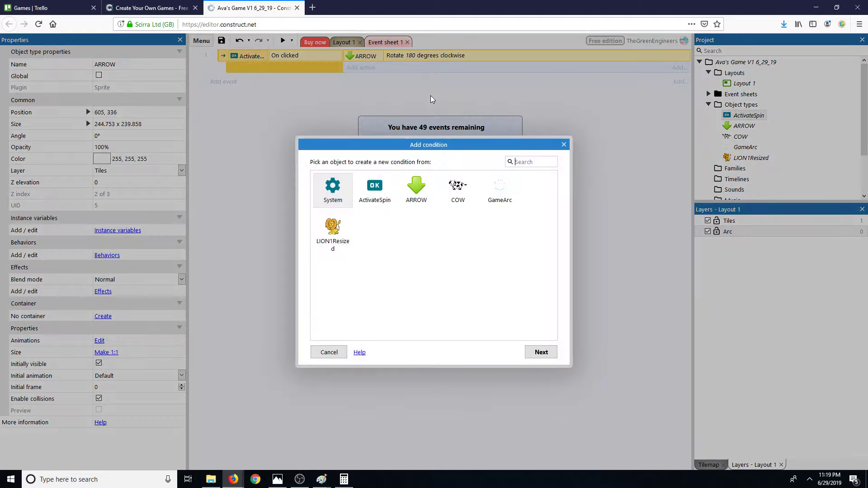
pyautogui.click(349, 199)
pyautogui.click(540, 353)
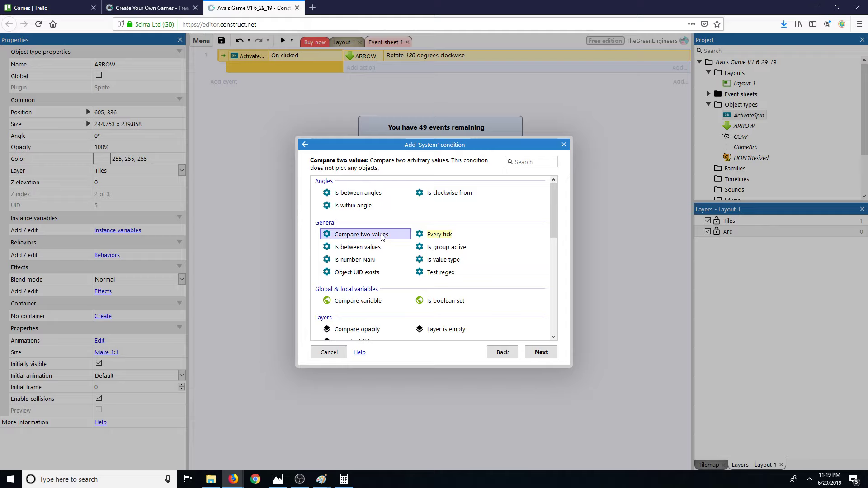
pyautogui.click(371, 249)
pyautogui.click(435, 235)
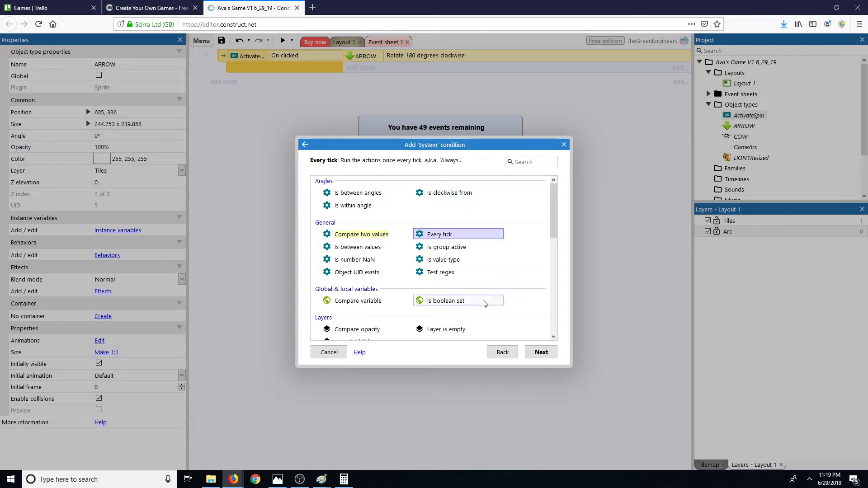
pyautogui.scroll(-3, 484, 302)
pyautogui.scroll(-5, 482, 302)
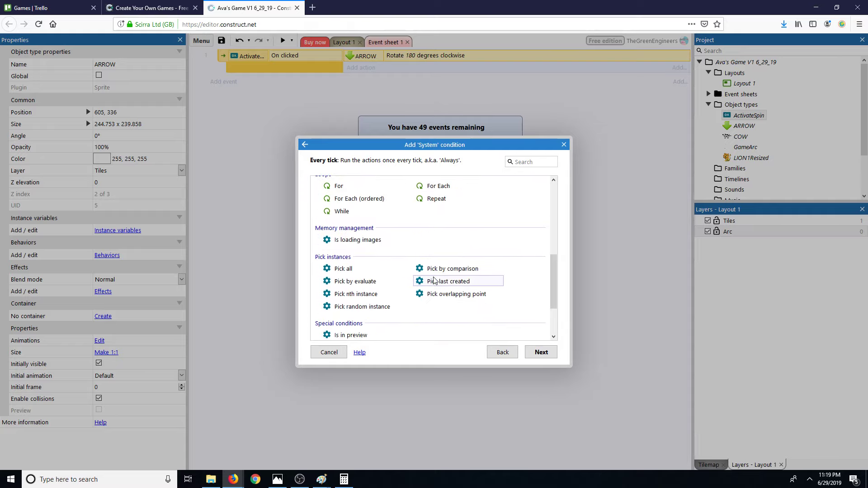
pyautogui.scroll(-2, 423, 326)
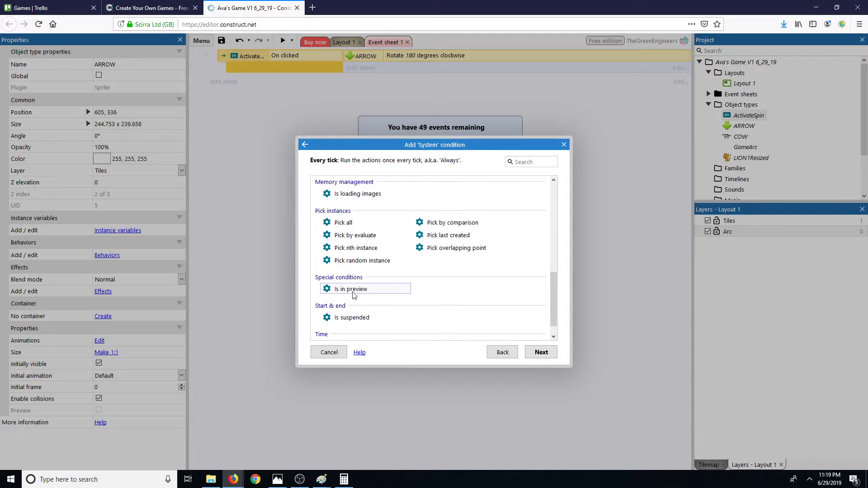
pyautogui.click(541, 353)
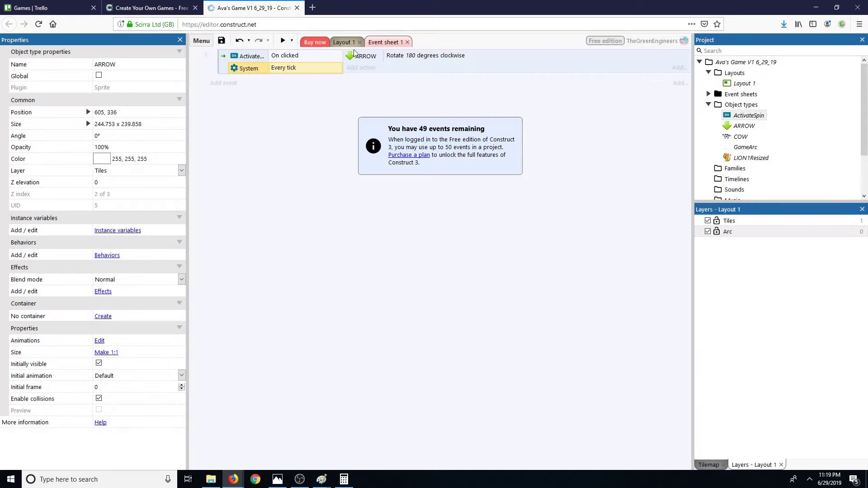
# Preview the game and press Spin twice to test the arrow's rotation
pyautogui.click(282, 43)
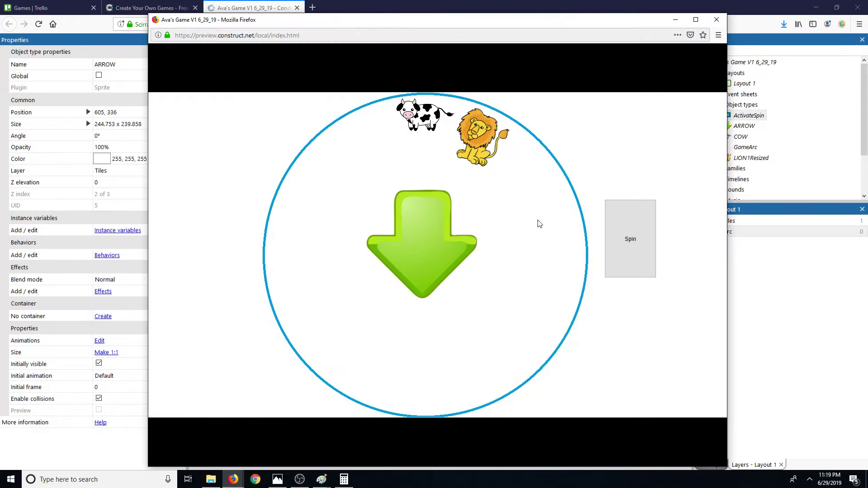
pyautogui.click(615, 237)
pyautogui.click(614, 237)
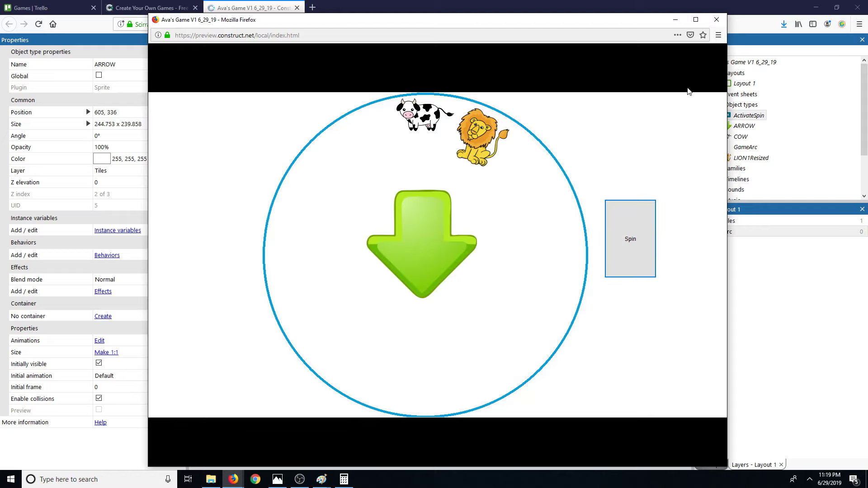
pyautogui.click(717, 20)
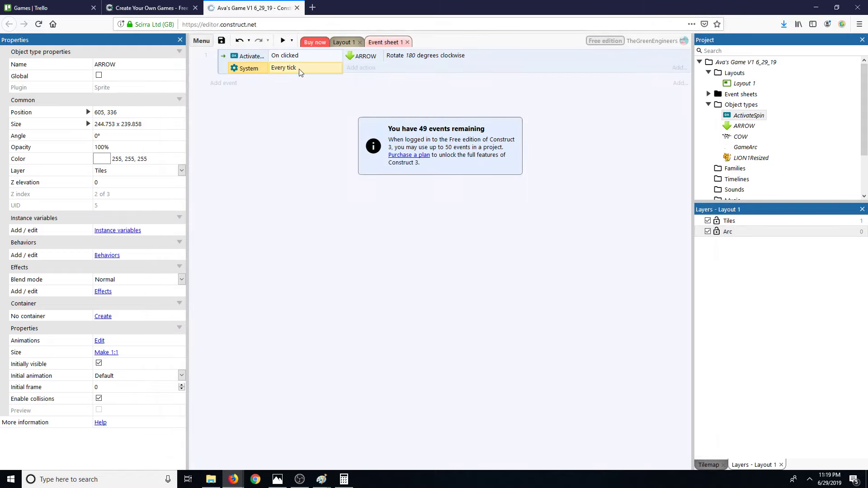
# Change the Rotate action on ARROW from 180 to 1 degree clockwise
pyautogui.rightClick(429, 59)
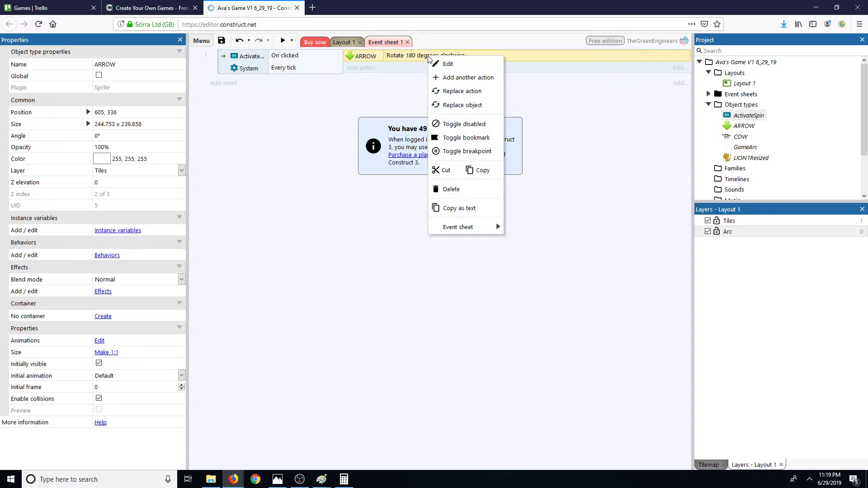
pyautogui.click(445, 64)
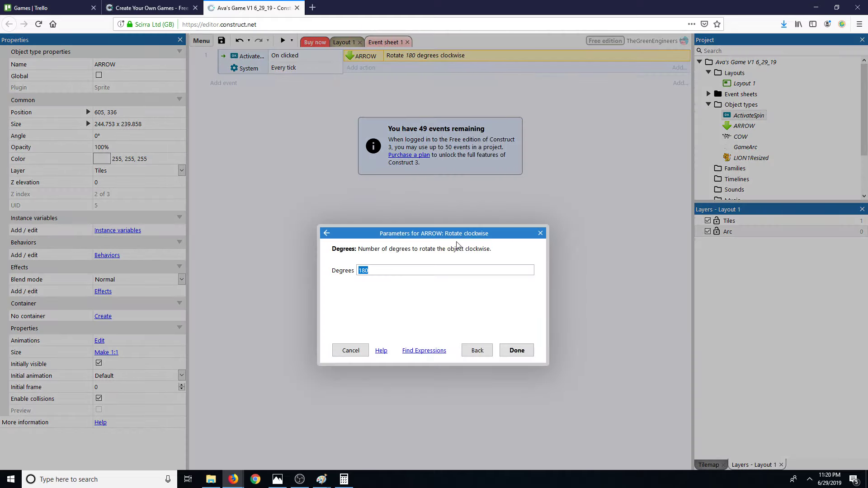
pyautogui.write('1')
pyautogui.press('Return')
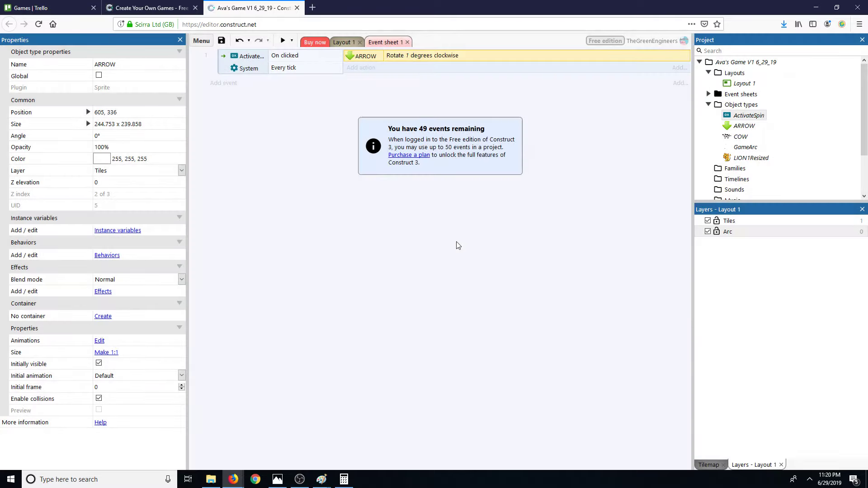
# Preview Layout 1, press Spin several times to see the slight turn, then return to Event sheet 1
pyautogui.click(342, 42)
pyautogui.click(382, 42)
pyautogui.click(344, 42)
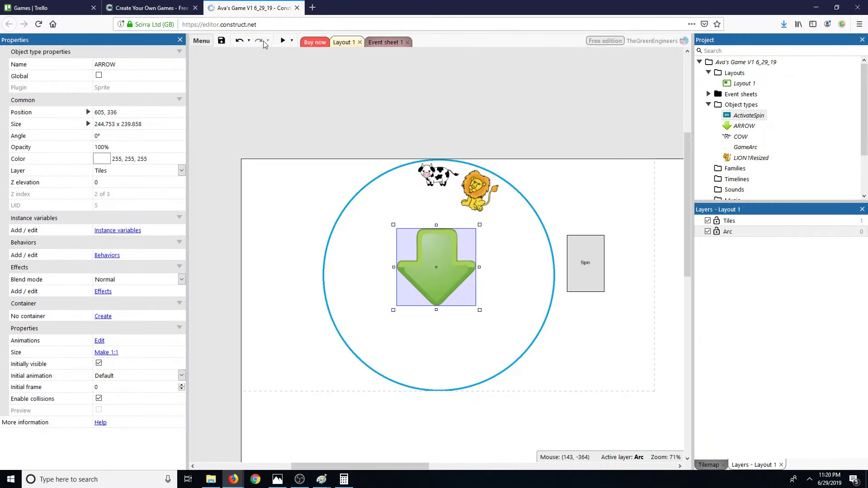
pyautogui.click(283, 40)
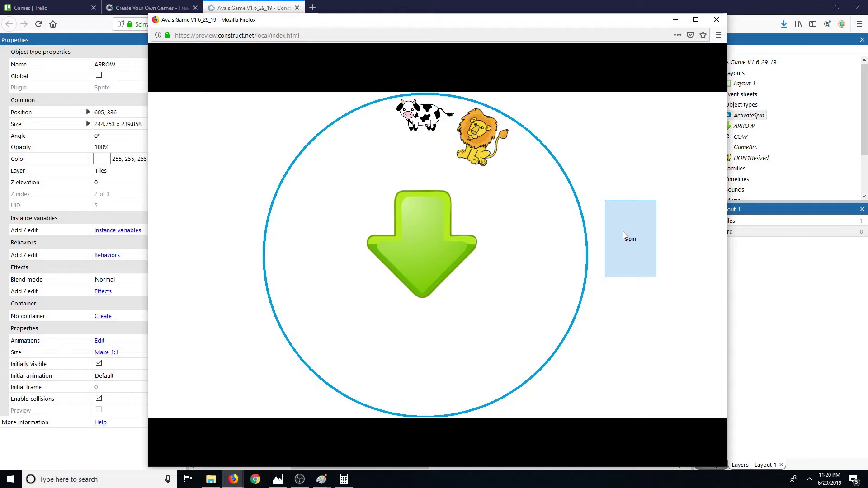
pyautogui.click(624, 234)
pyautogui.click(623, 234)
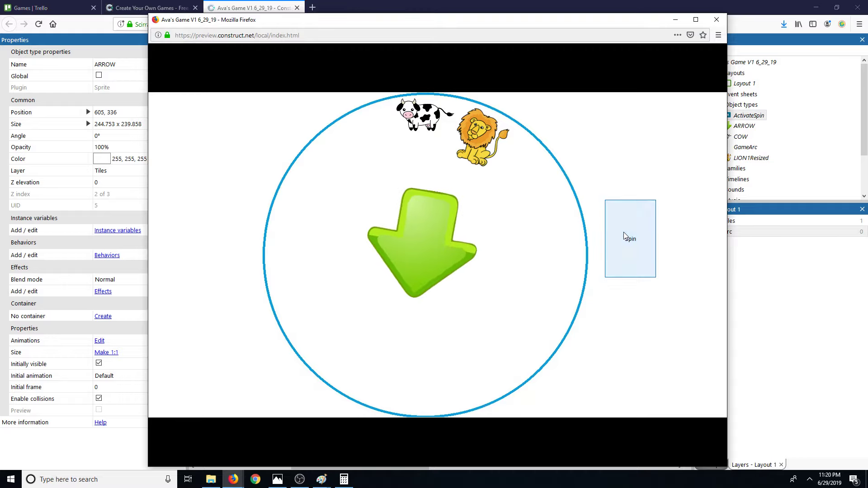
pyautogui.click(623, 234)
pyautogui.click(623, 234)
pyautogui.click(716, 20)
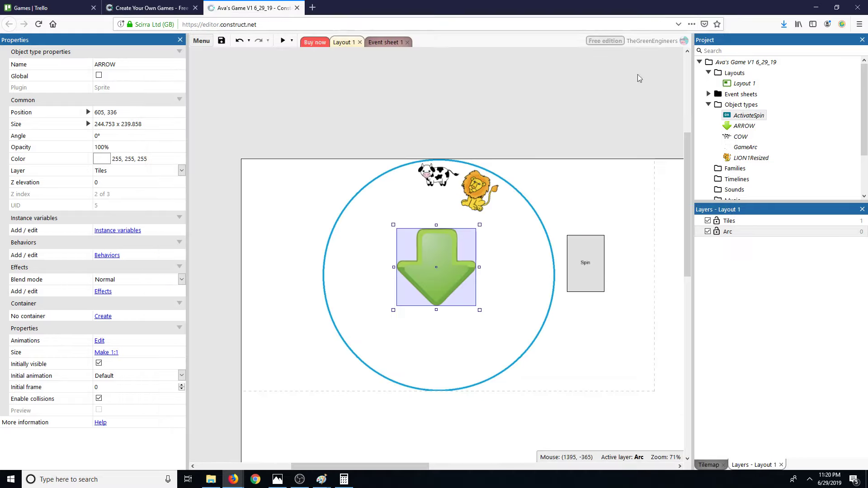
pyautogui.click(380, 43)
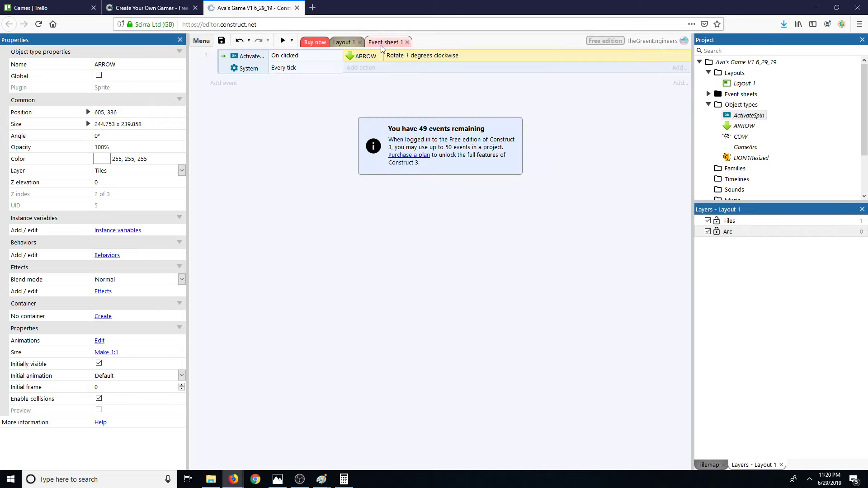
# Inspect the On clicked condition's settings and close it without changes
pyautogui.rightClick(233, 56)
pyautogui.click(257, 63)
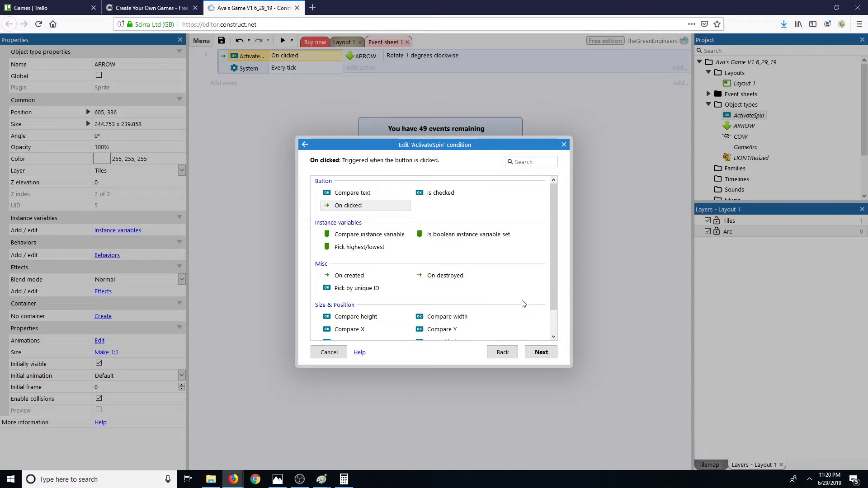
pyautogui.scroll(-2, 521, 301)
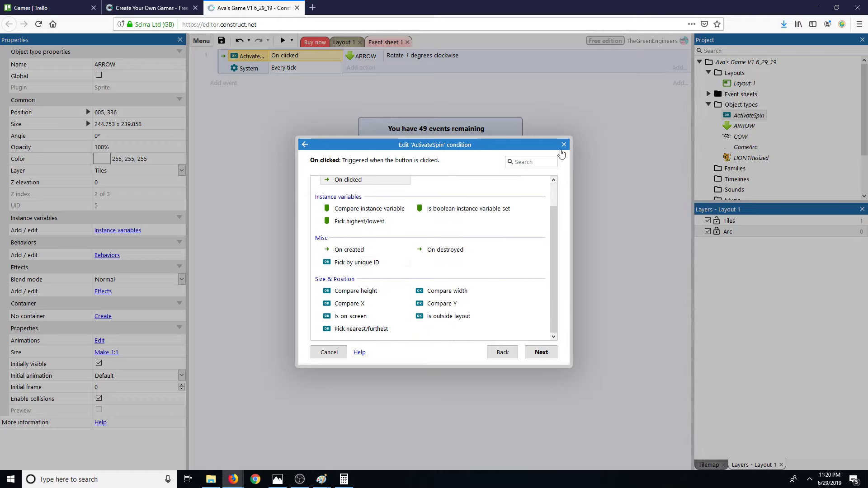
pyautogui.click(563, 145)
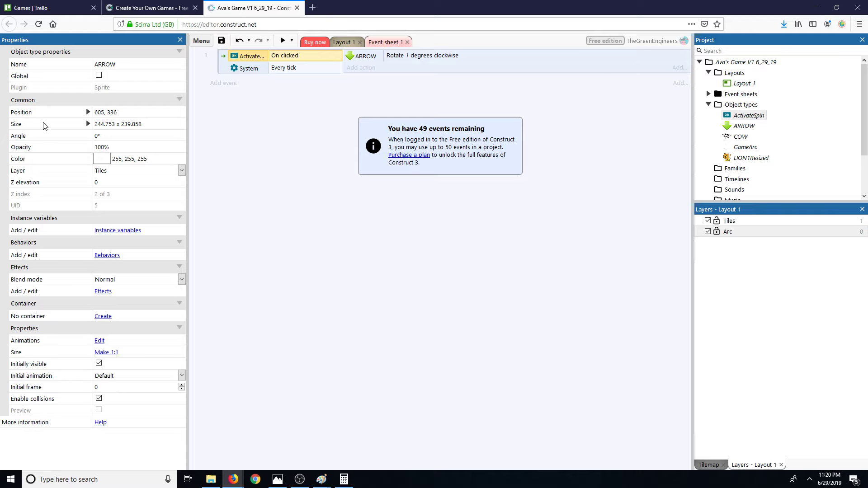
# Preview Layout 1 again, press Spin once, and close the preview
pyautogui.click(344, 42)
pyautogui.click(283, 42)
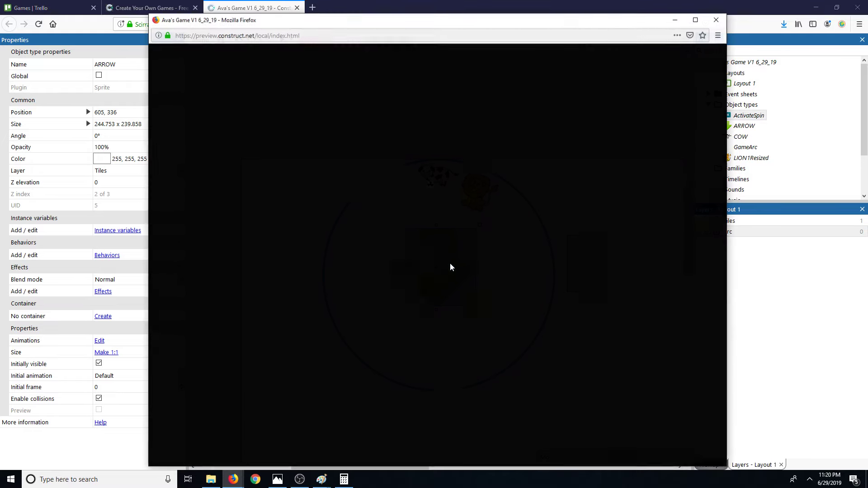
pyautogui.click(630, 246)
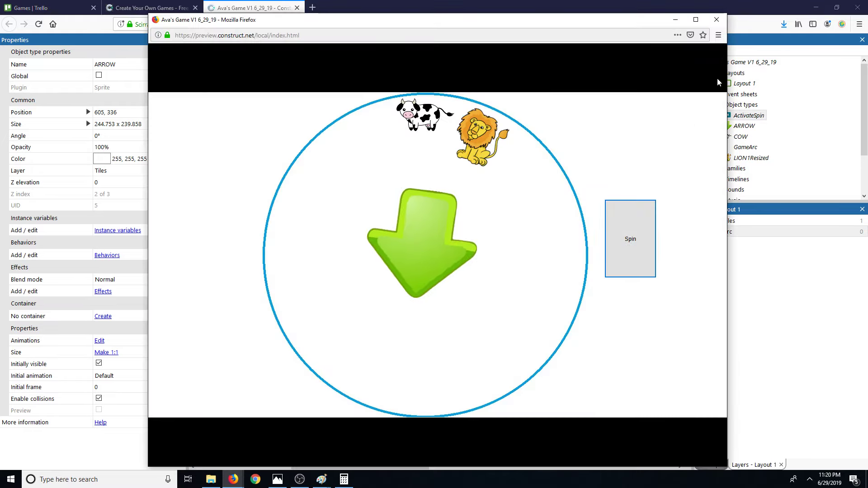
pyautogui.click(716, 19)
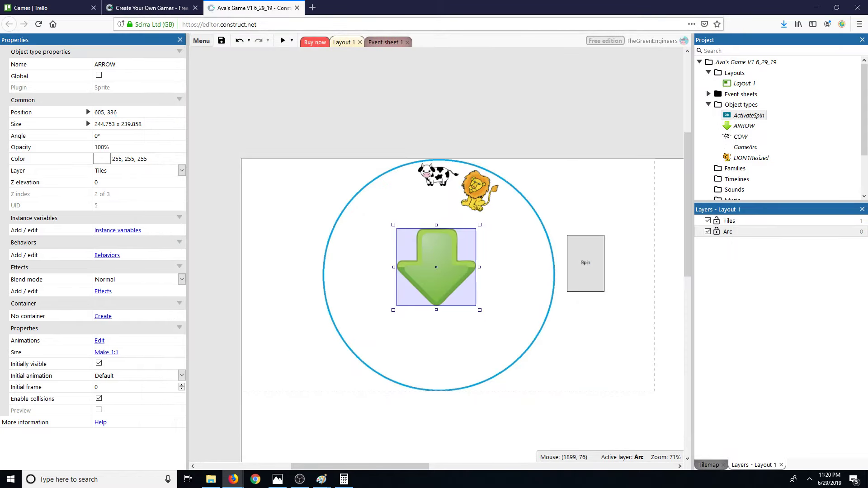
pyautogui.hotkey('alt', 'Tab')
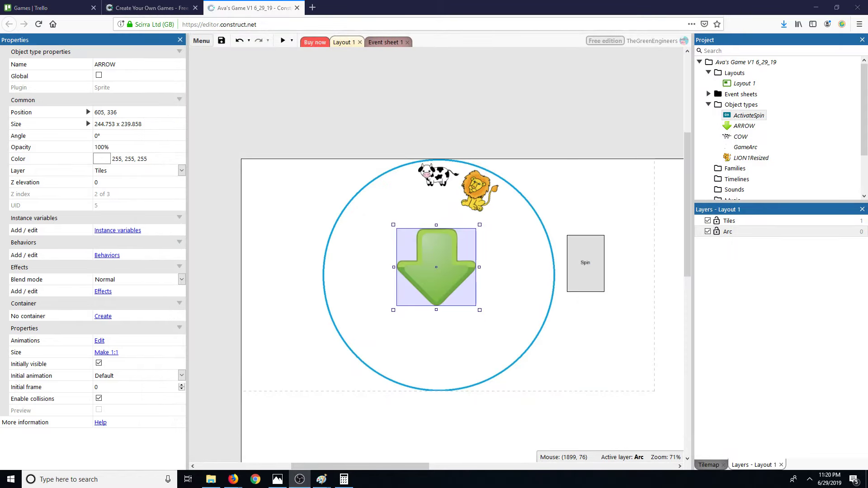
pyautogui.hotkey('alt', 'Tab')
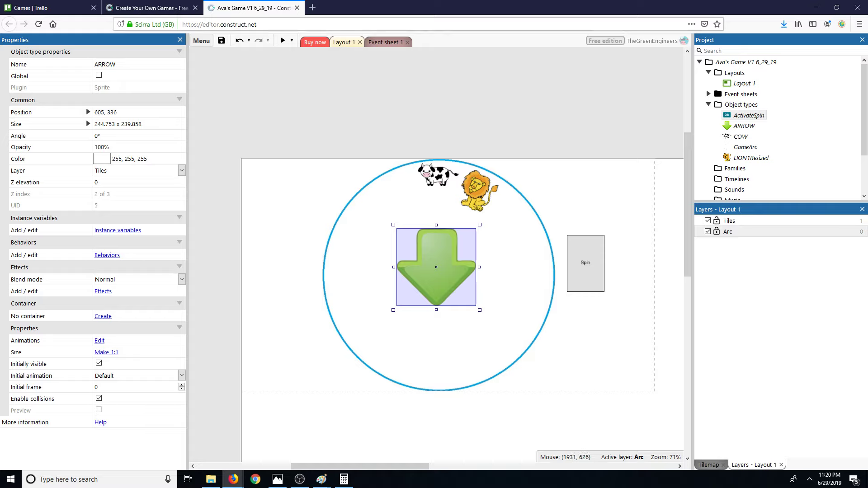
pyautogui.hotkey('alt', 'Tab')
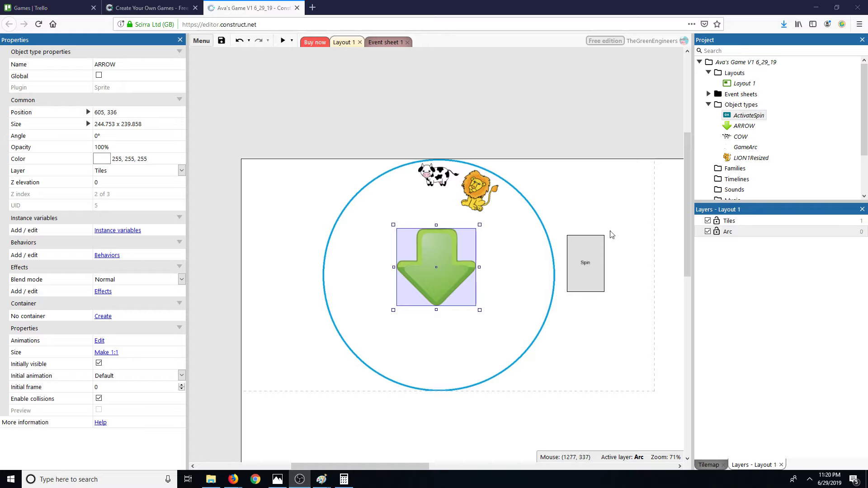